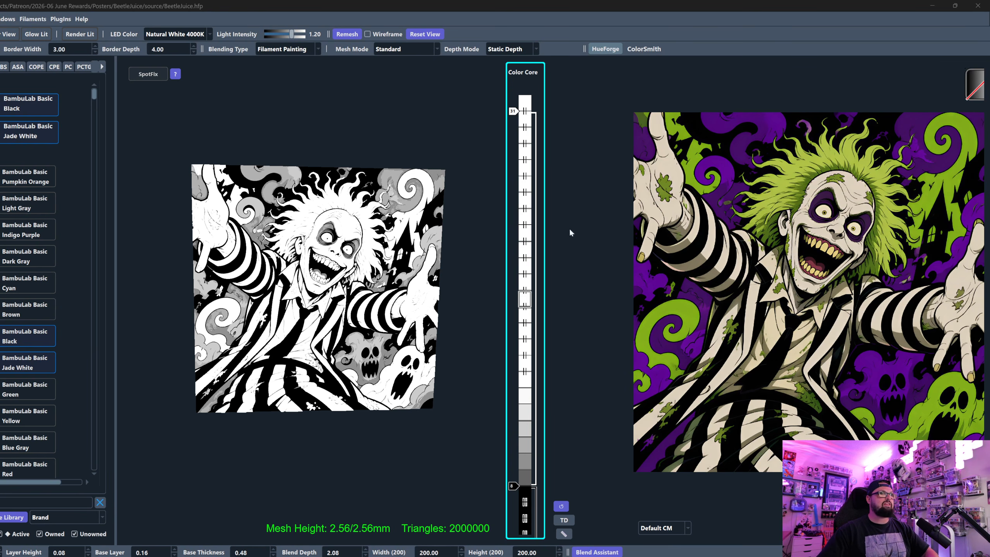
- Compare the source image in colour and greyscale, checking how bright the green swirls, purple clouds and ghosts read
{"action": "left_click_drag", "start_coordinate": [409, 279], "coordinate": [384, 262]}
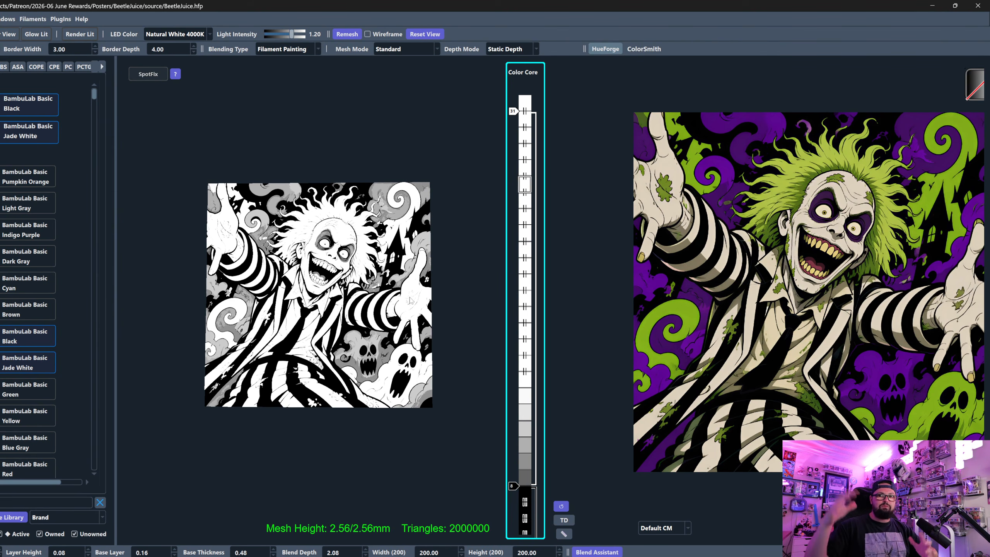
{"action": "left_click", "coordinate": [855, 282]}
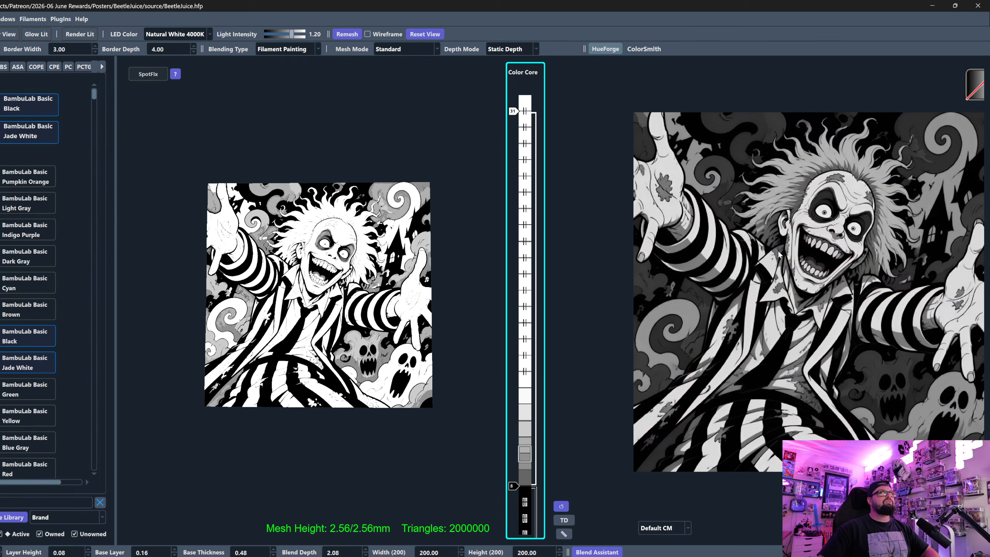
{"action": "left_click", "coordinate": [798, 269]}
{"action": "left_click", "coordinate": [827, 241]}
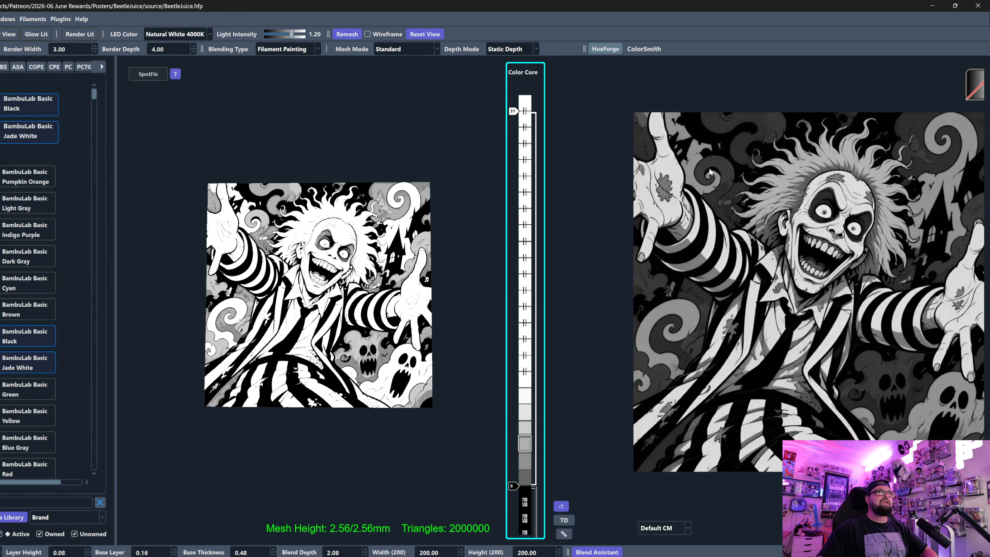
{"action": "left_click", "coordinate": [742, 176]}
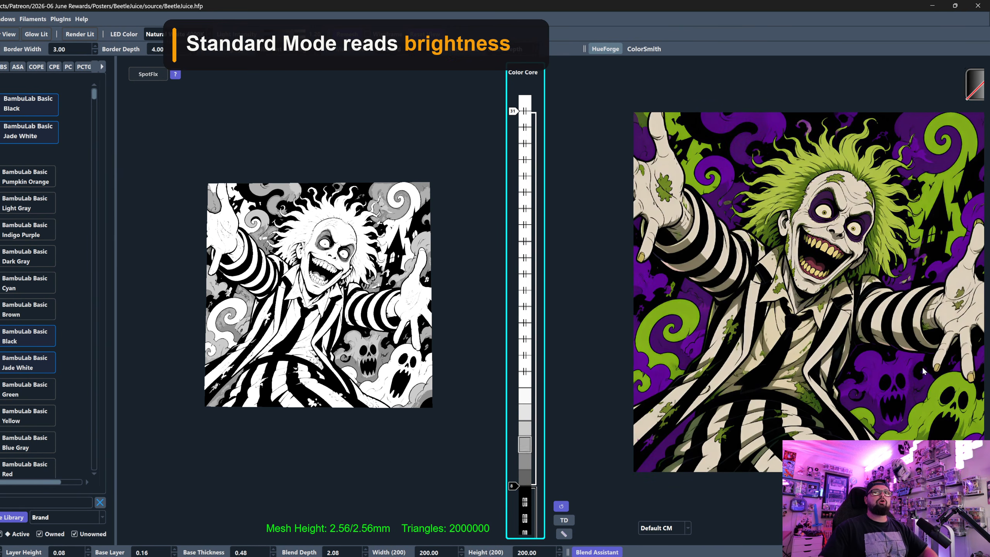
{"action": "left_click", "coordinate": [910, 335]}
{"action": "left_click", "coordinate": [908, 363]}
{"action": "left_click", "coordinate": [947, 384]}
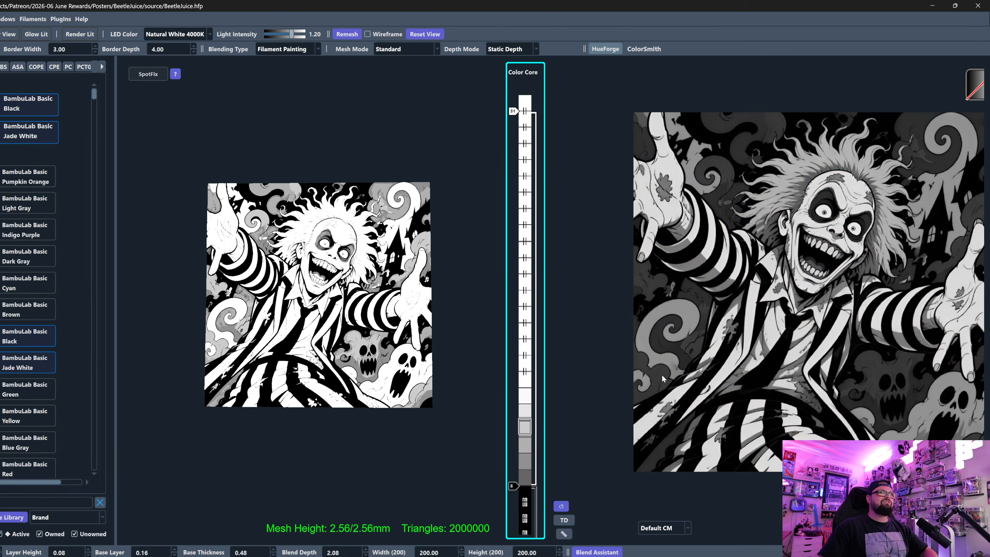
{"action": "left_click", "coordinate": [676, 345]}
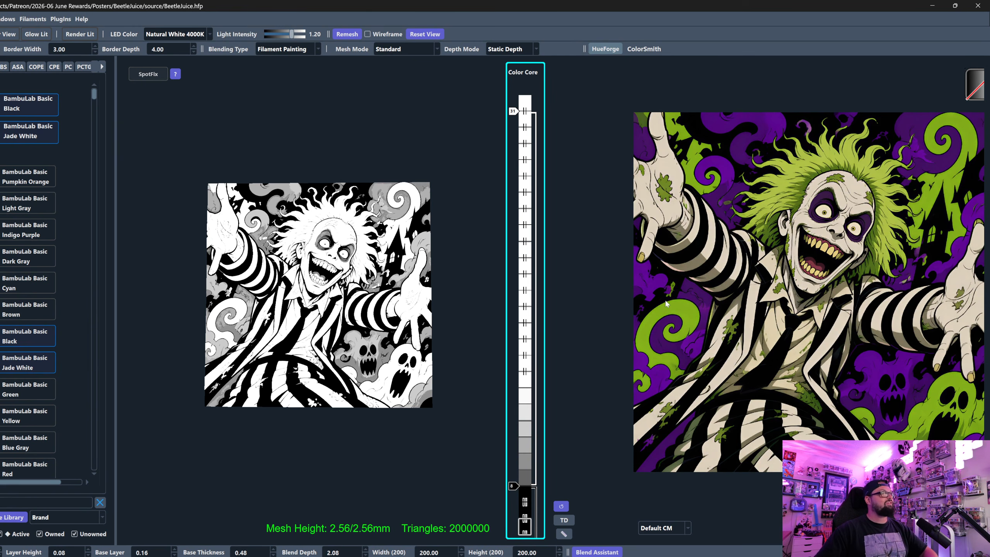
{"action": "mouse_move", "coordinate": [665, 304]}
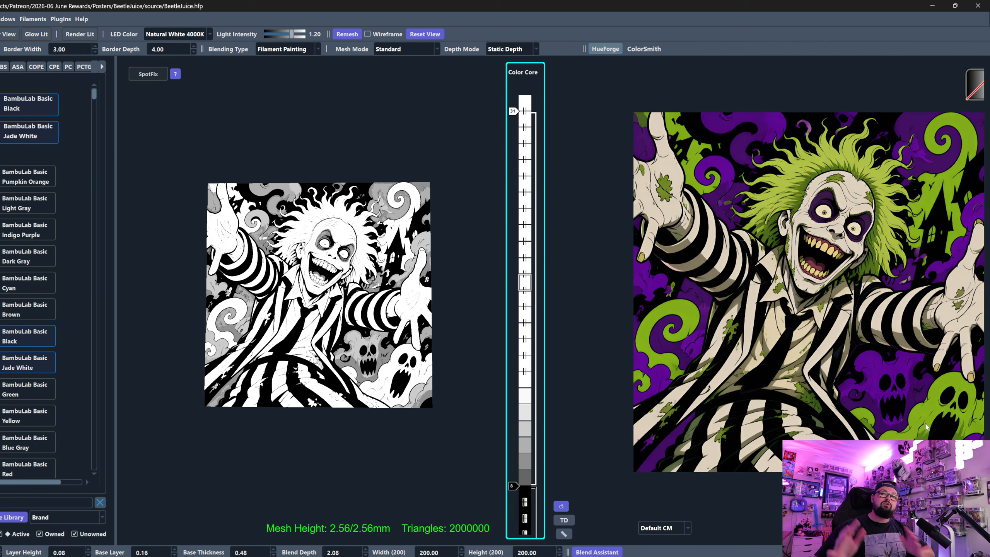
{"action": "mouse_move", "coordinate": [927, 426]}
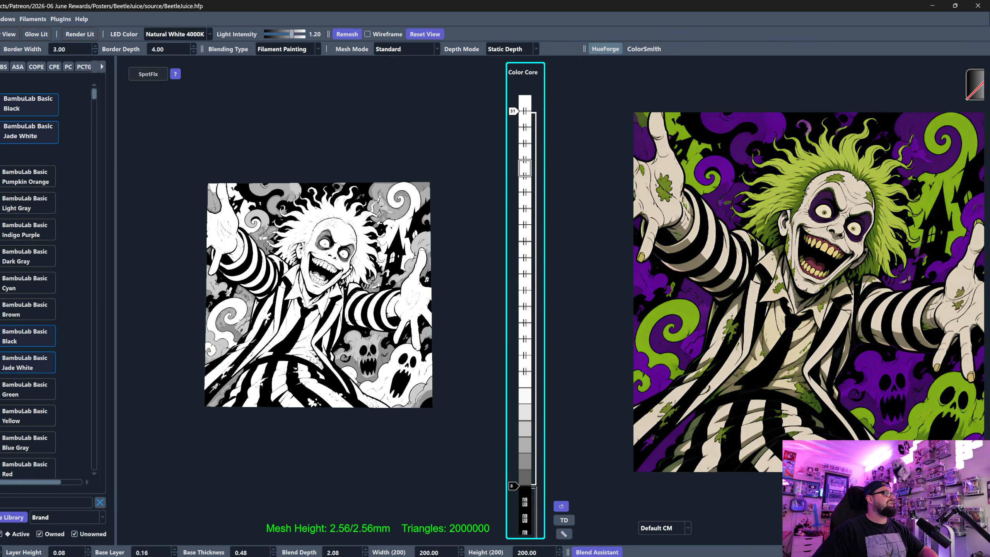
- Add Indigo Purple to the Color Core between black and Jade White, setting black to layer 9 and purple to layer 11
{"action": "left_click_drag", "start_coordinate": [547, 428], "coordinate": [529, 416]}
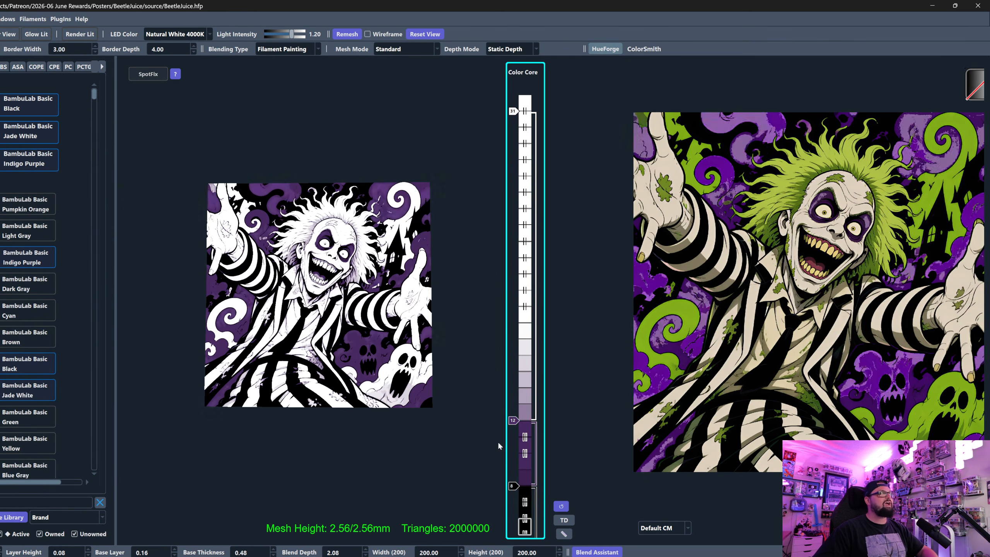
{"action": "left_click_drag", "start_coordinate": [514, 489], "coordinate": [515, 472]}
{"action": "mouse_move", "coordinate": [515, 420]}
{"action": "left_mouse_down"}
{"action": "mouse_move", "coordinate": [514, 406]}
{"action": "mouse_move", "coordinate": [514, 418]}
{"action": "left_mouse_up"}
- Examine the two ghosts and surrounding clouds in the purple-shaded preview against the source image
{"action": "scroll", "coordinate": [515, 419], "scroll_direction": "down", "scroll_amount": 1}
{"action": "scroll", "coordinate": [515, 419], "scroll_direction": "up", "scroll_amount": 1}
{"action": "scroll", "coordinate": [515, 418], "scroll_direction": "down", "scroll_amount": 1}
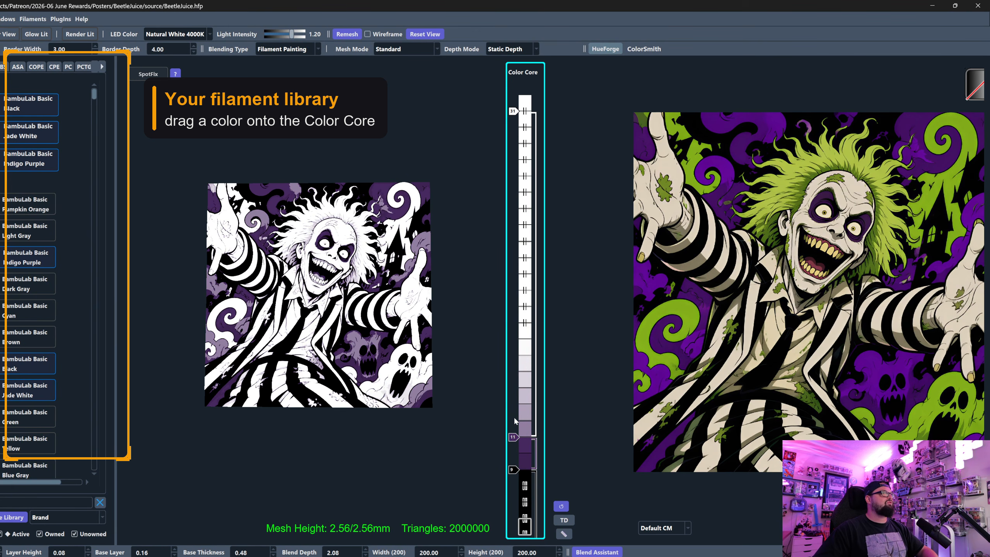
{"action": "scroll", "coordinate": [350, 396], "scroll_direction": "up", "scroll_amount": 5}
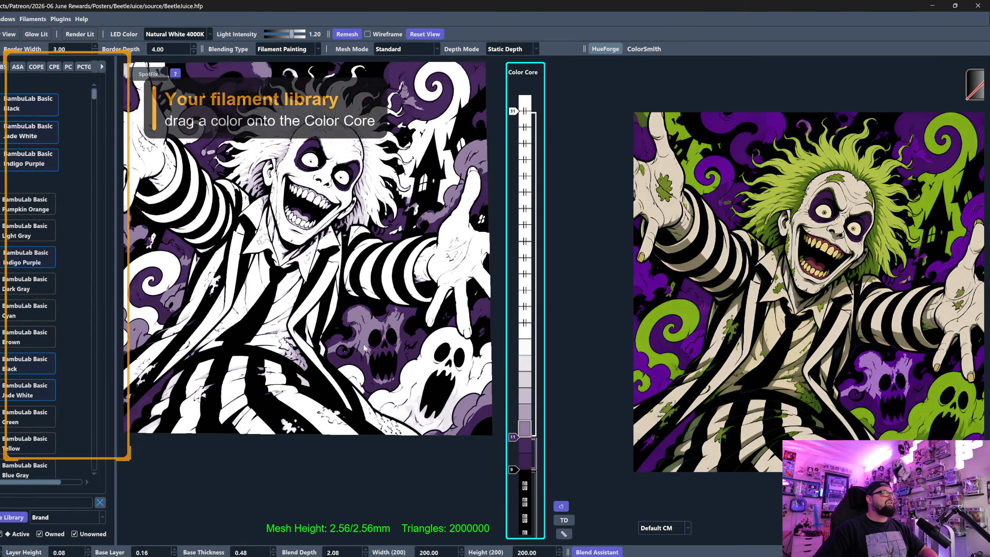
{"action": "scroll", "coordinate": [370, 308], "scroll_direction": "down", "scroll_amount": 2}
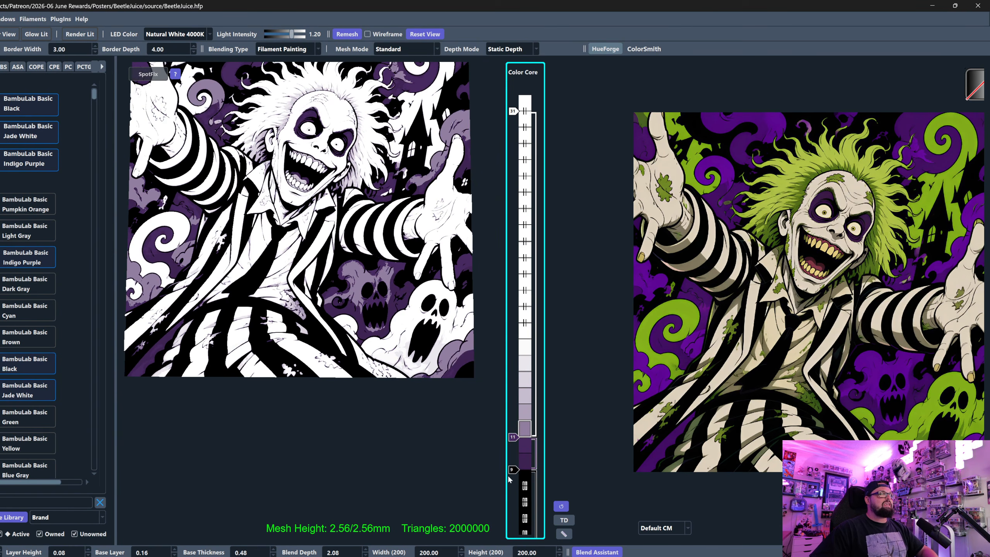
{"action": "scroll", "coordinate": [511, 471], "scroll_direction": "down", "scroll_amount": 1}
{"action": "left_click_drag", "start_coordinate": [366, 375], "coordinate": [330, 404]}
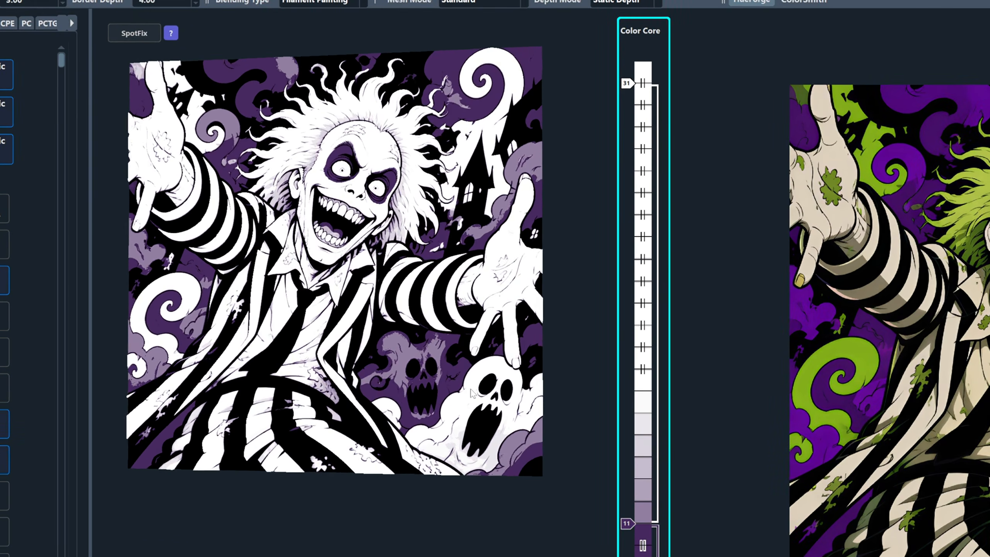
{"action": "scroll", "coordinate": [450, 379], "scroll_direction": "up", "scroll_amount": 3}
{"action": "scroll", "coordinate": [457, 395], "scroll_direction": "up", "scroll_amount": 5}
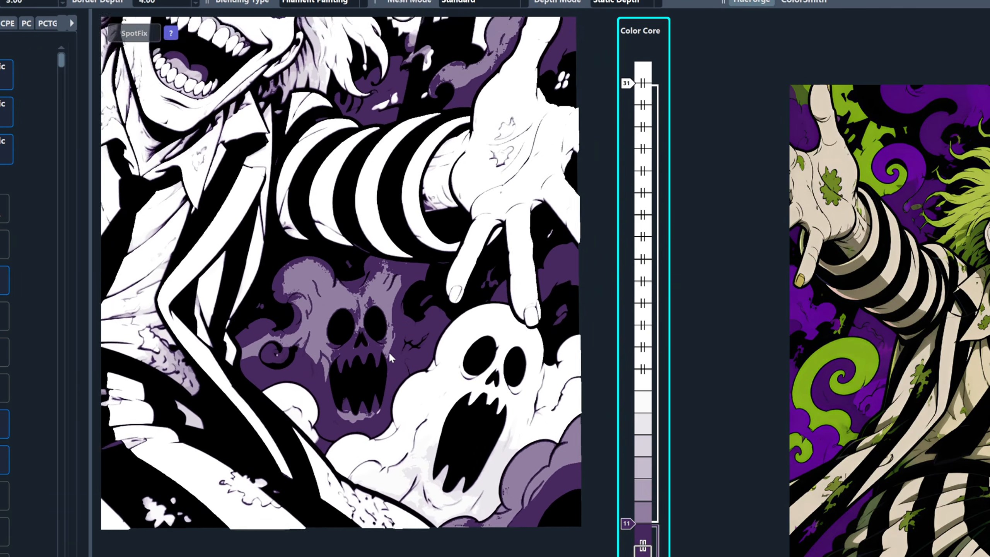
{"action": "scroll", "coordinate": [808, 92], "scroll_direction": "up", "scroll_amount": 5}
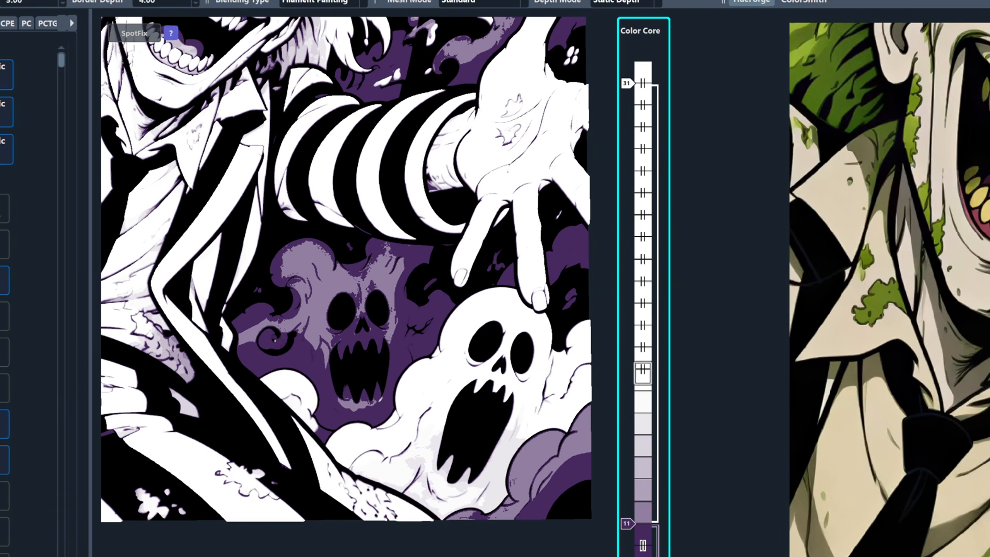
{"action": "left_click_drag", "start_coordinate": [807, 87], "coordinate": [827, 76]}
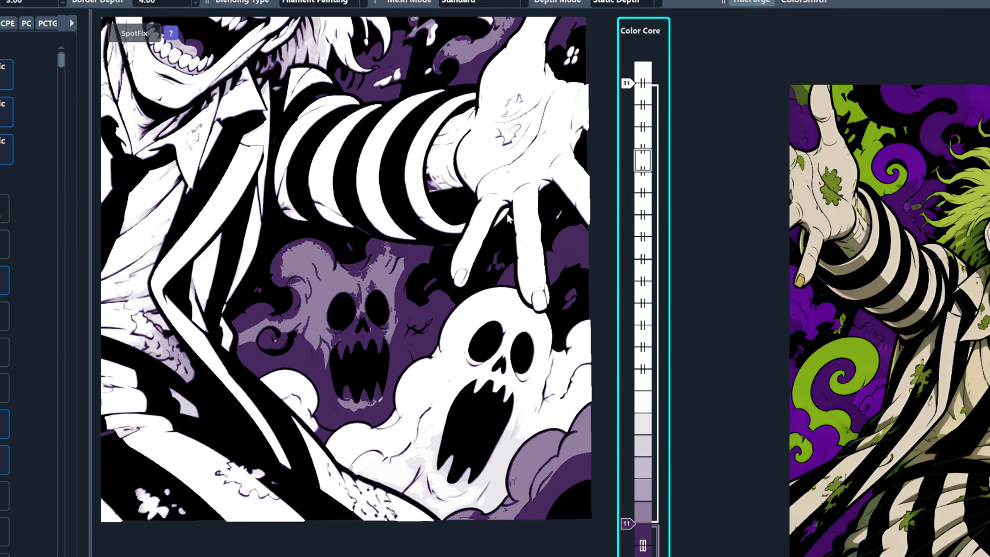
{"action": "scroll", "coordinate": [163, 412], "scroll_direction": "down", "scroll_amount": 3}
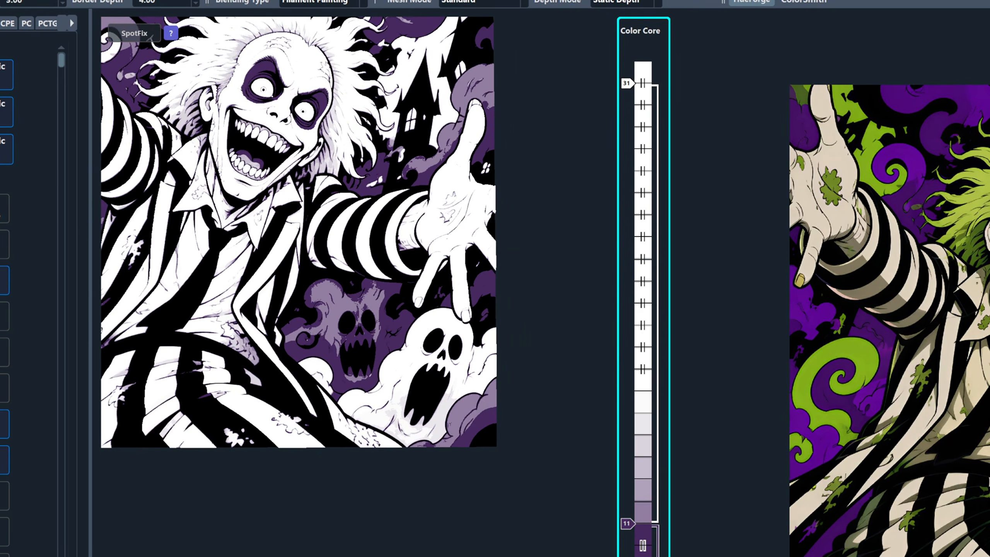
{"action": "scroll", "coordinate": [4, 445], "scroll_direction": "down", "scroll_amount": 3}
- Add BambuLab Green to the Color Core at layer 23, with purple set to layer 13 and black to layer 8
{"action": "left_click_drag", "start_coordinate": [3, 452], "coordinate": [642, 266]}
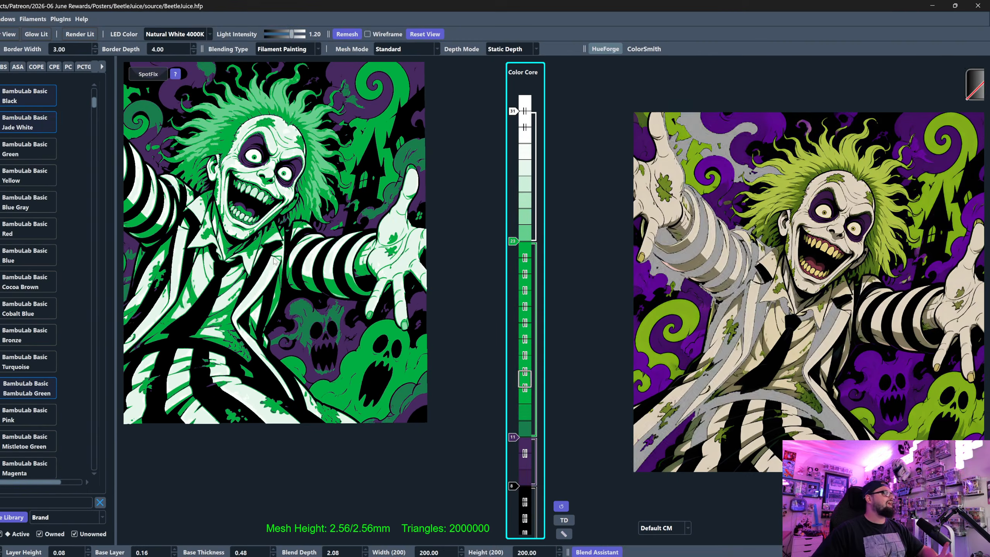
{"action": "scroll", "coordinate": [303, 355], "scroll_direction": "up", "scroll_amount": 2}
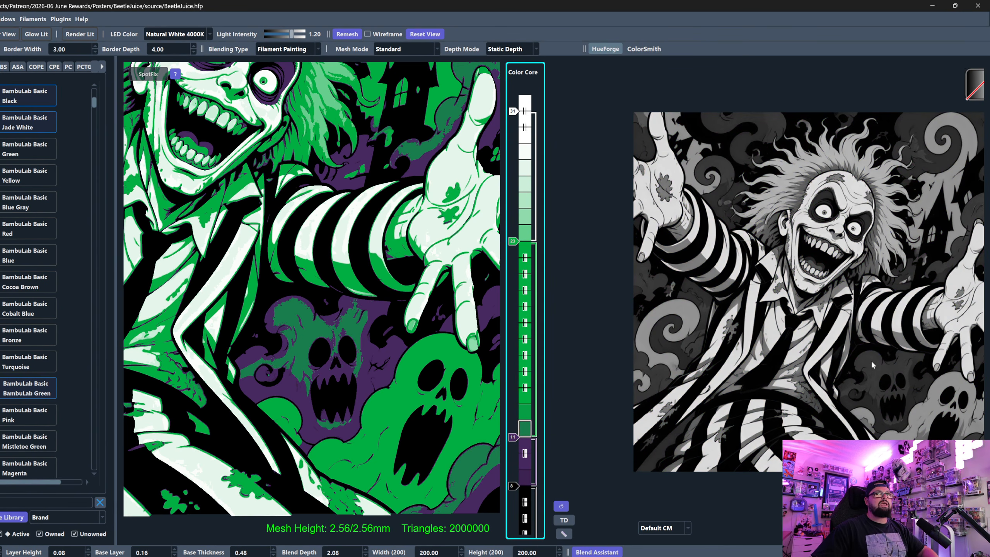
{"action": "scroll", "coordinate": [514, 437], "scroll_direction": "up", "scroll_amount": 2}
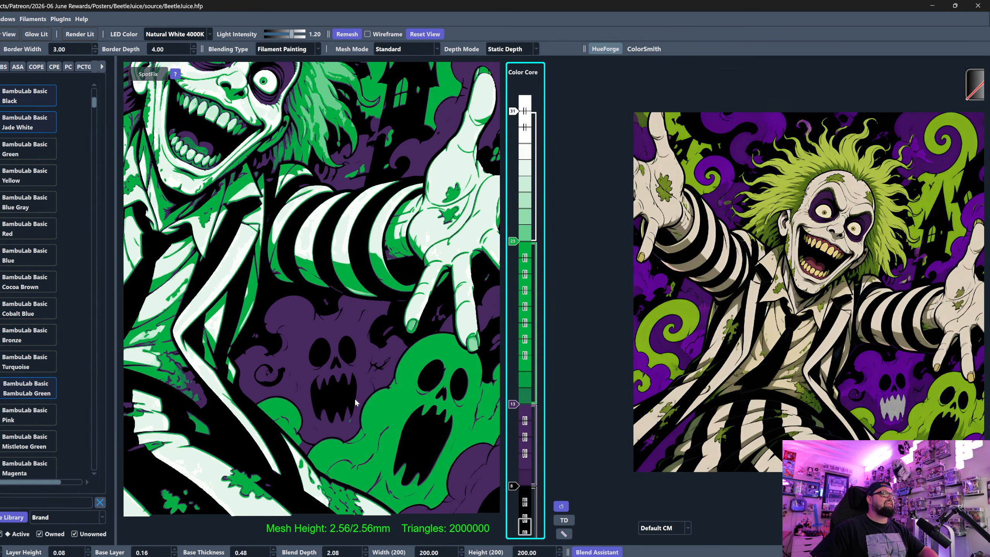
{"action": "scroll", "coordinate": [354, 400], "scroll_direction": "up", "scroll_amount": 3}
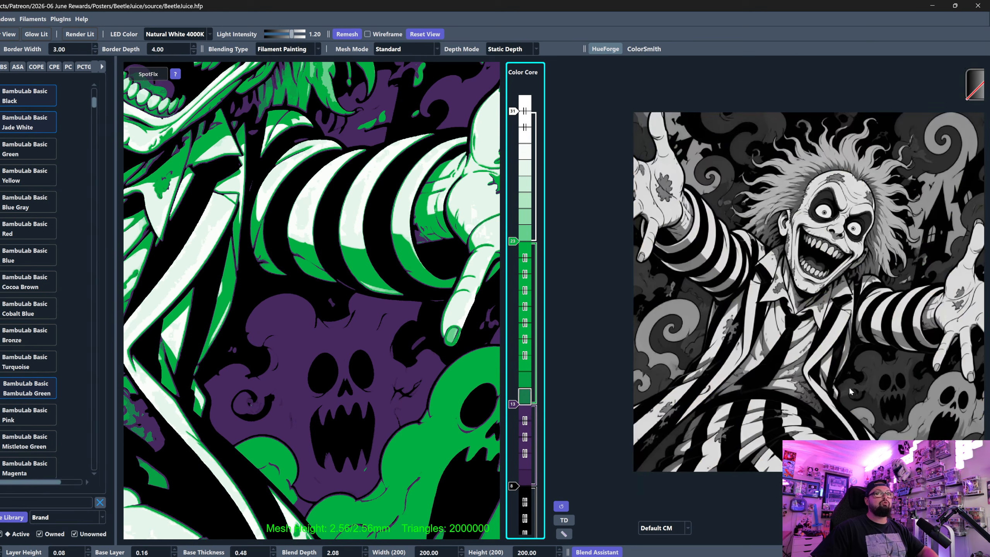
{"action": "scroll", "coordinate": [896, 411], "scroll_direction": "up", "scroll_amount": 2}
{"action": "left_click_drag", "start_coordinate": [935, 430], "coordinate": [795, 277]}
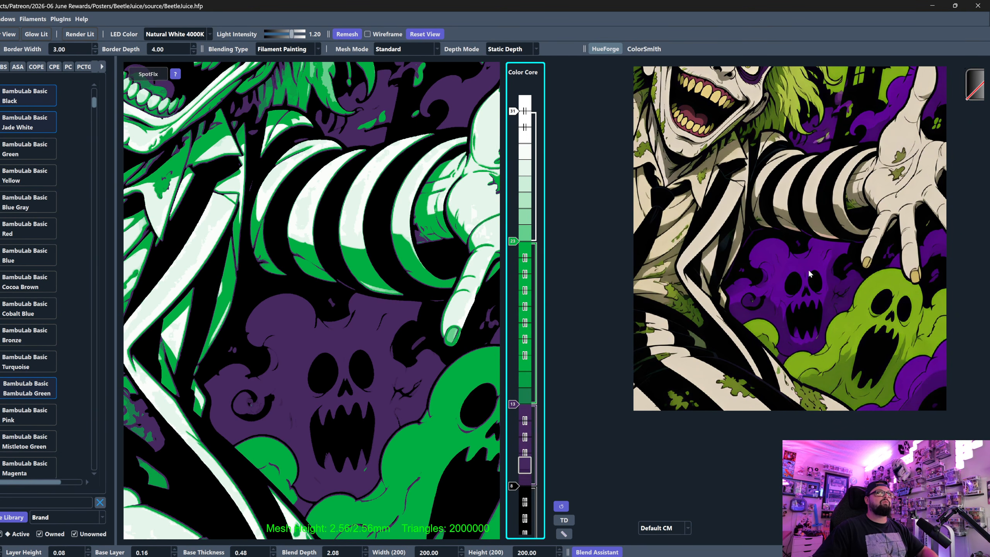
- Duplicate the Jade White slider between purple and green and set the copy to layer 18
{"action": "left_click", "coordinate": [513, 111]}
{"action": "key", "text": "ctrl+c"}
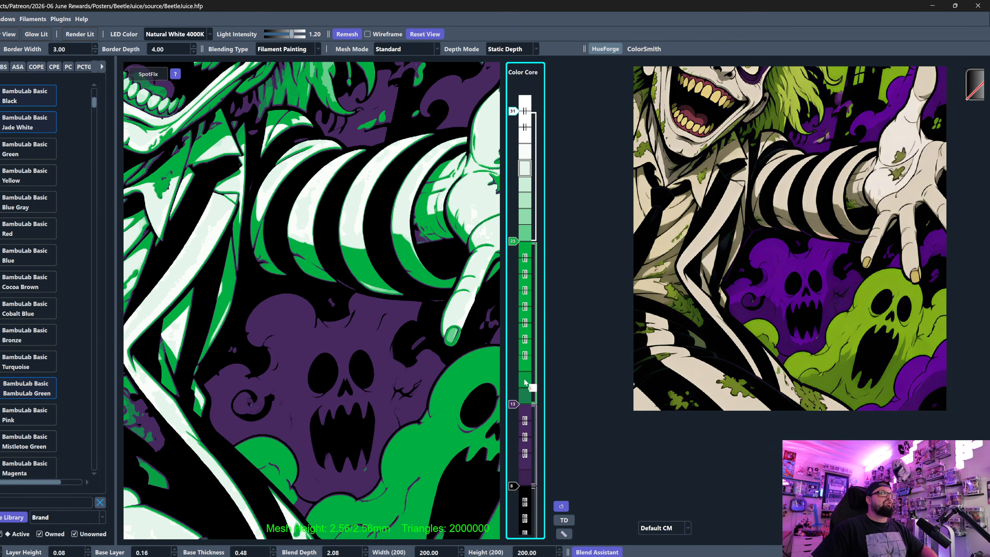
{"action": "key", "text": "ctrl+v"}
{"action": "key", "text": "Up"}
{"action": "key", "text": "Up"}
{"action": "key", "text": "Up"}
{"action": "key", "text": "Up"}
{"action": "key", "text": "Up"}
{"action": "key", "text": "Up"}
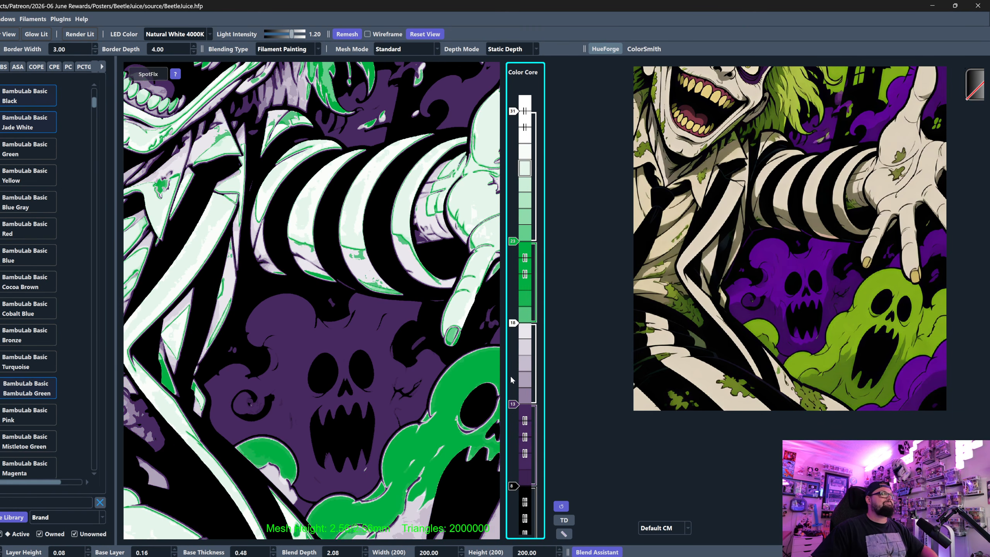
- Try the green slider at layer 25 and the lower white slider at layer 19
{"action": "left_click", "coordinate": [513, 240]}
{"action": "key", "text": "Up"}
{"action": "key", "text": "Up"}
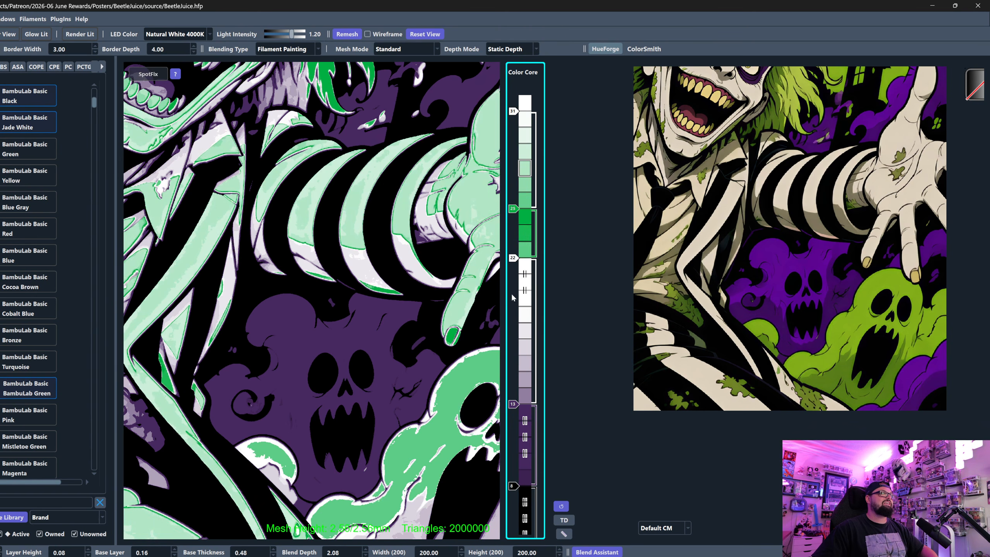
{"action": "key", "text": "Up"}
{"action": "key", "text": "Down"}
{"action": "key", "text": "Down"}
{"action": "key", "text": "Down"}
{"action": "key", "text": "Down"}
{"action": "key", "text": "Down"}
{"action": "key", "text": "Up"}
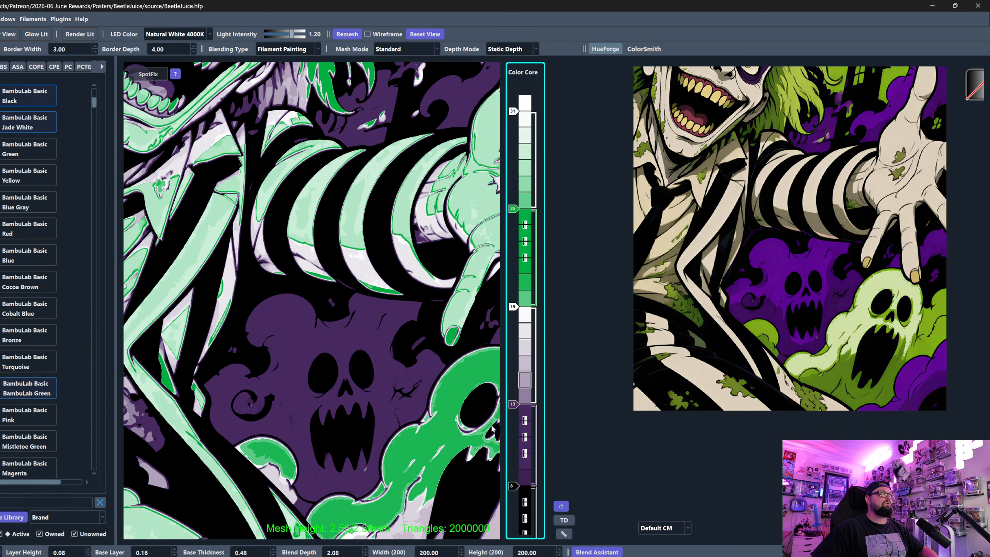
- Set purple to layer 11, the lower white slider to layer 16 and green to layer 21
{"action": "left_click", "coordinate": [510, 405]}
{"action": "key", "text": "Down"}
{"action": "key", "text": "Down"}
{"action": "left_click", "coordinate": [513, 307]}
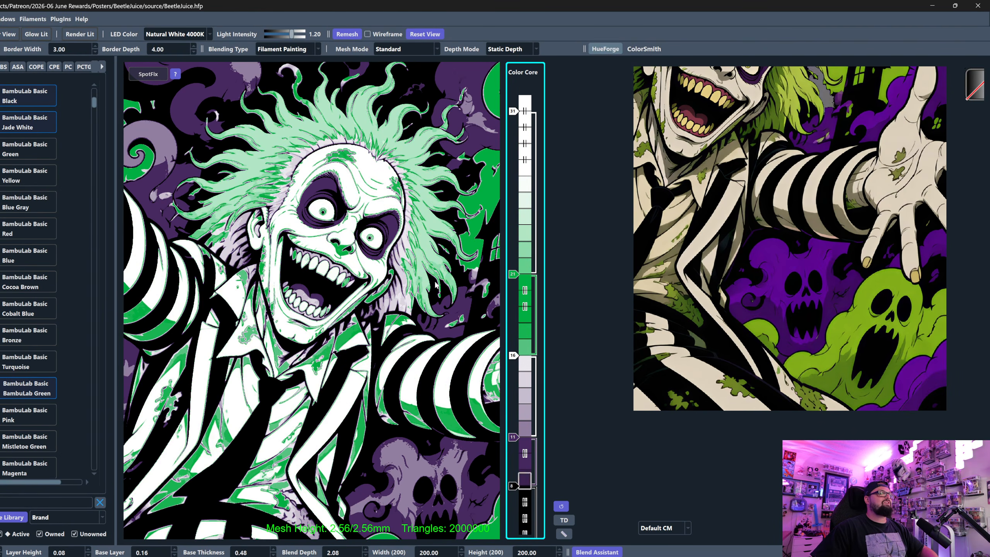
{"action": "left_click_drag", "start_coordinate": [435, 285], "coordinate": [326, 177]}
{"action": "scroll", "coordinate": [401, 195], "scroll_direction": "down", "scroll_amount": 4}
{"action": "left_click_drag", "start_coordinate": [348, 248], "coordinate": [344, 198]}
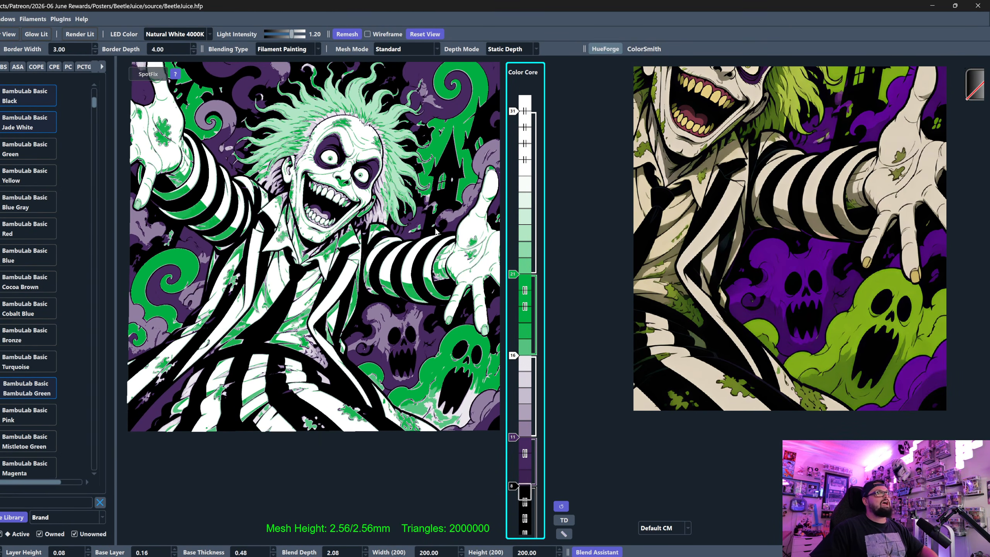
- Set the lower white slider between purple and green to layer 14
{"action": "left_click", "coordinate": [512, 355]}
{"action": "key", "text": "Down"}
{"action": "key", "text": "Down"}
{"action": "key", "text": "Down"}
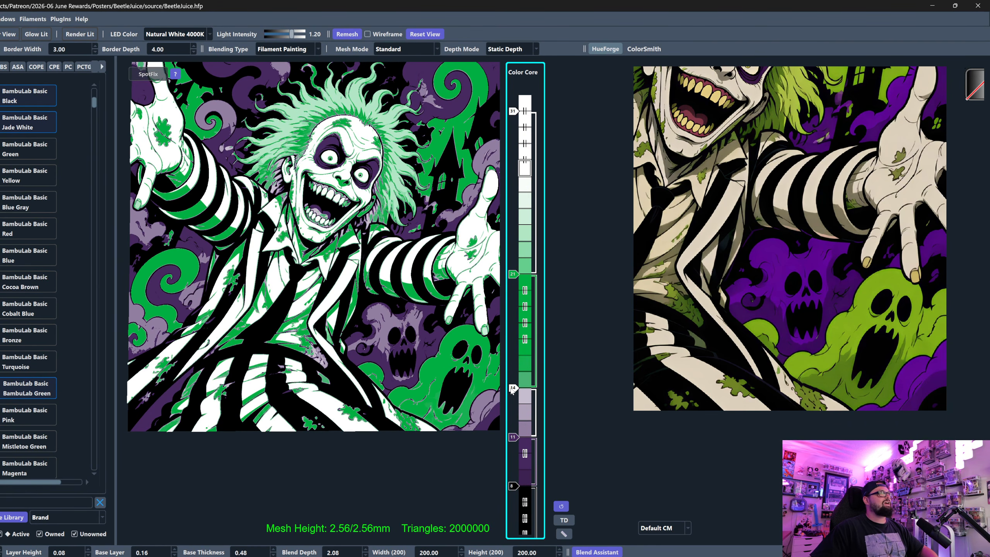
{"action": "key", "text": "Up"}
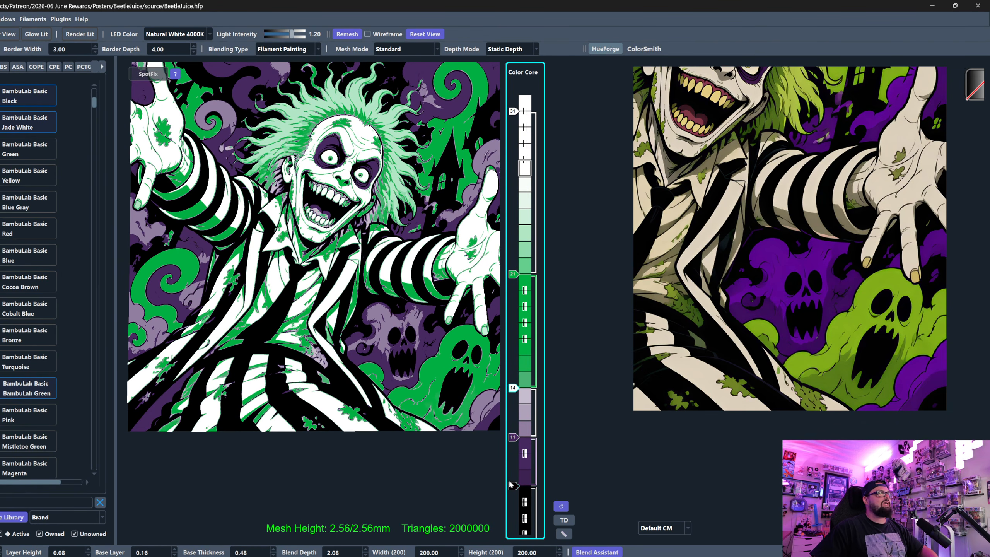
- Compare the purple and green ghosts in the preview with the colour and greyscale versions of the source image
{"action": "left_click_drag", "start_coordinate": [388, 362], "coordinate": [325, 345]}
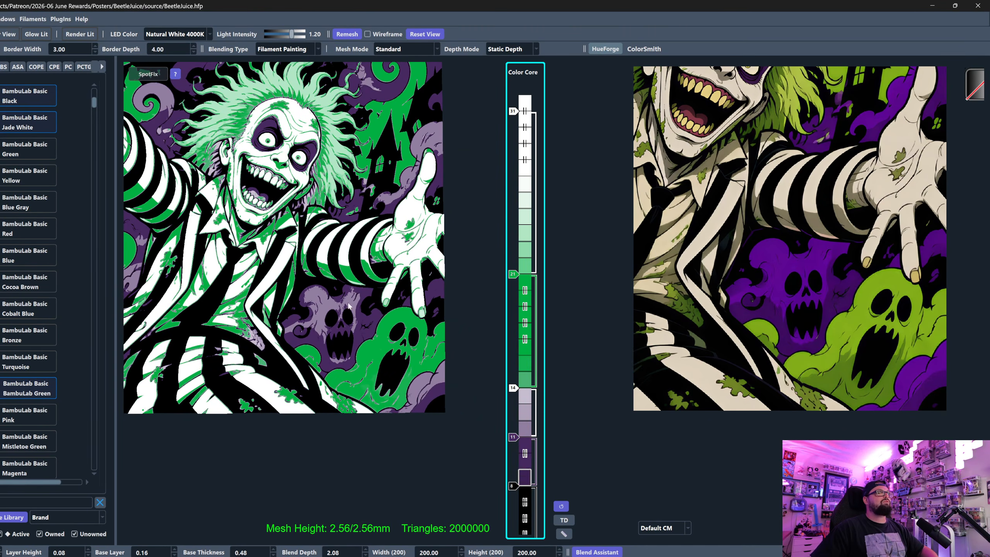
{"action": "scroll", "coordinate": [322, 313], "scroll_direction": "up", "scroll_amount": 1}
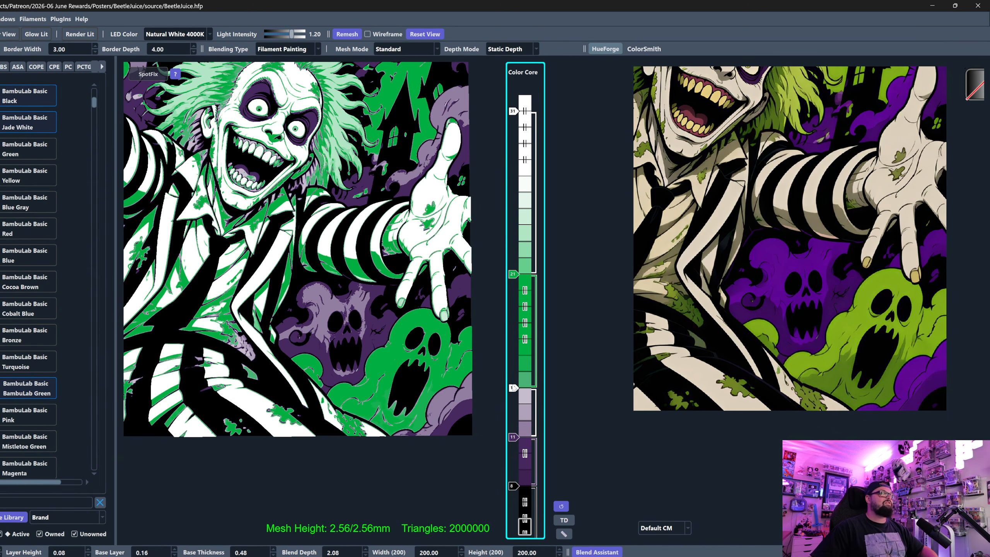
{"action": "left_click", "coordinate": [774, 263]}
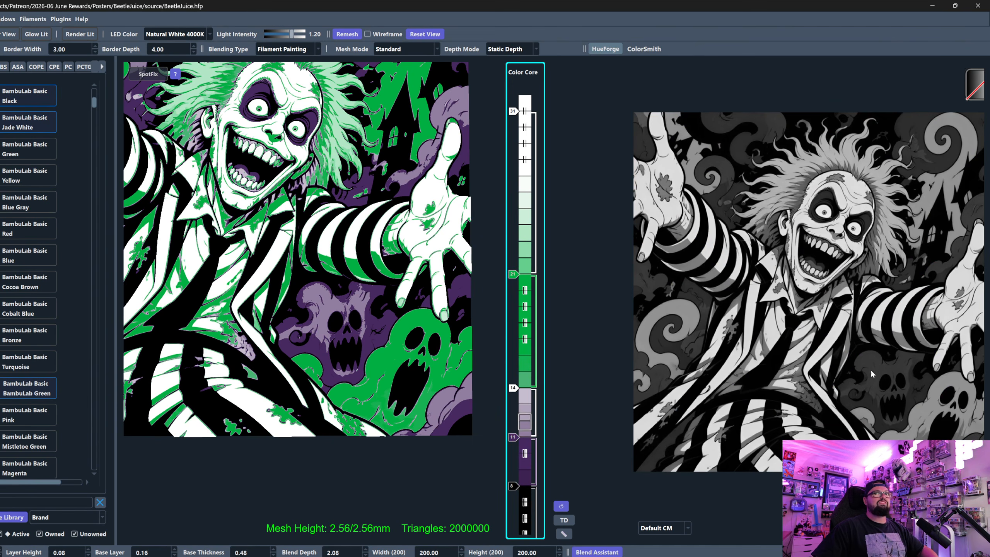
{"action": "scroll", "coordinate": [871, 370], "scroll_direction": "up", "scroll_amount": 2}
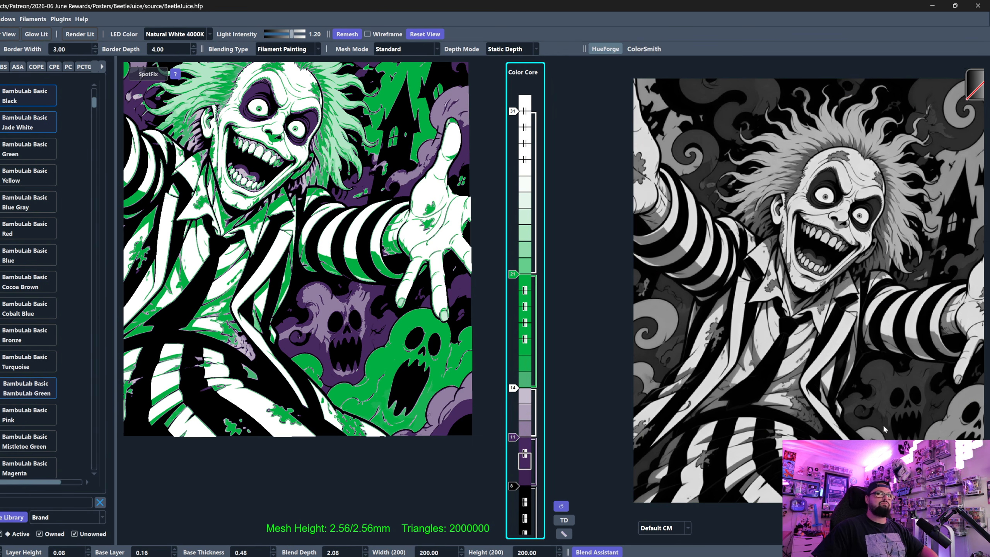
{"action": "left_click", "coordinate": [935, 438]}
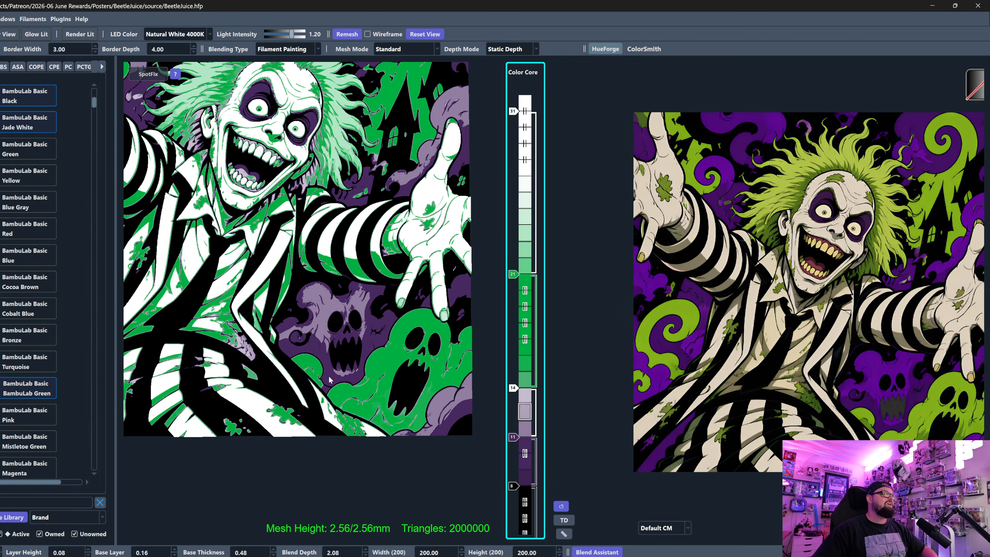
- Try BambuLab Basic Mistletoe Green and BambuLab Matte Apple Green as the filament of the layer 21 slider
{"action": "scroll", "coordinate": [390, 425], "scroll_direction": "down", "scroll_amount": 3}
{"action": "scroll", "coordinate": [327, 448], "scroll_direction": "down", "scroll_amount": 1}
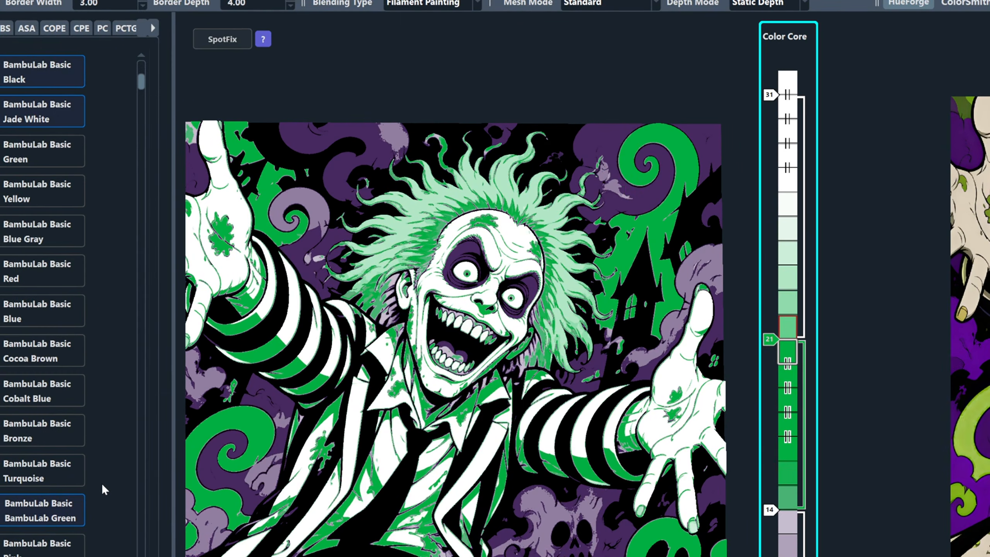
{"action": "left_click_drag", "start_coordinate": [66, 556], "coordinate": [769, 342]}
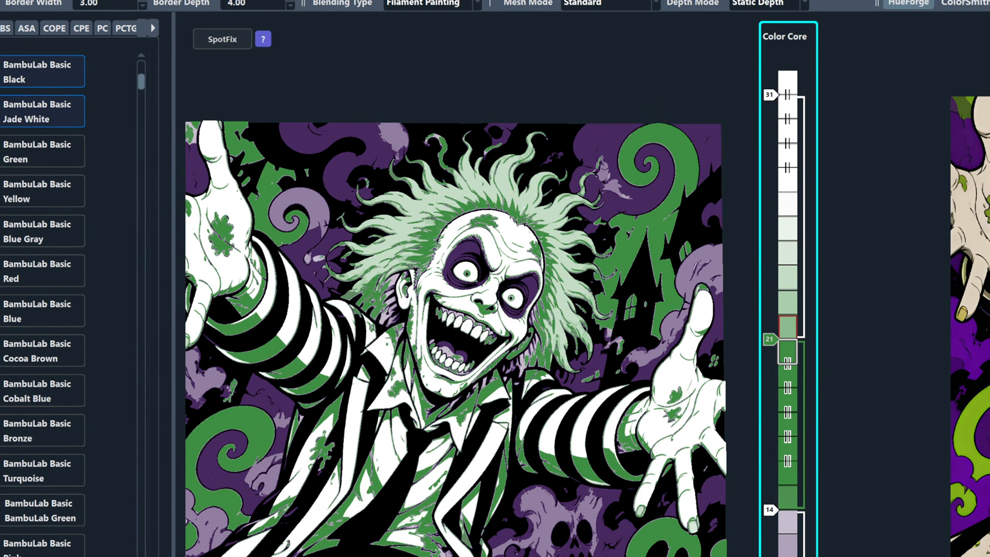
{"action": "double_click", "coordinate": [620, 253]}
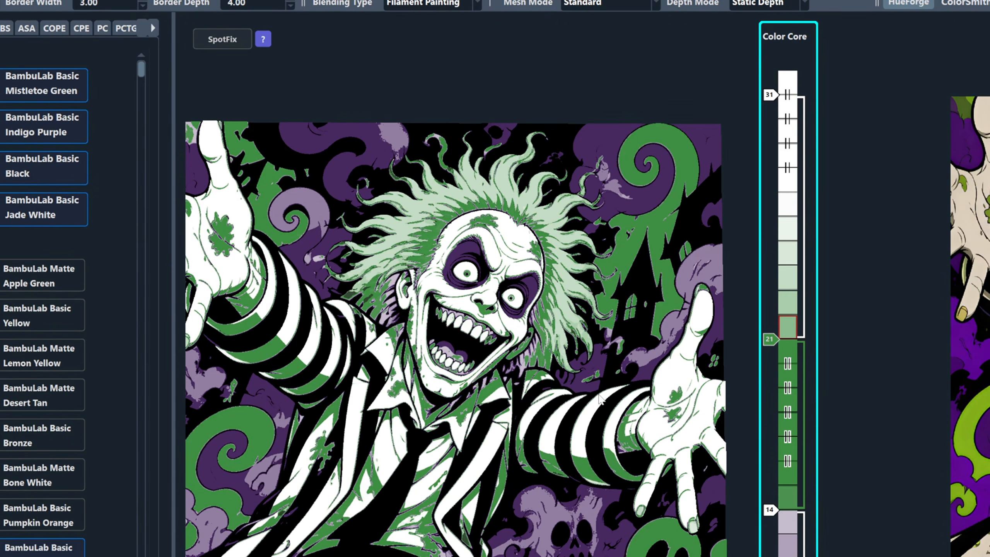
{"action": "left_click_drag", "start_coordinate": [39, 275], "coordinate": [771, 339]}
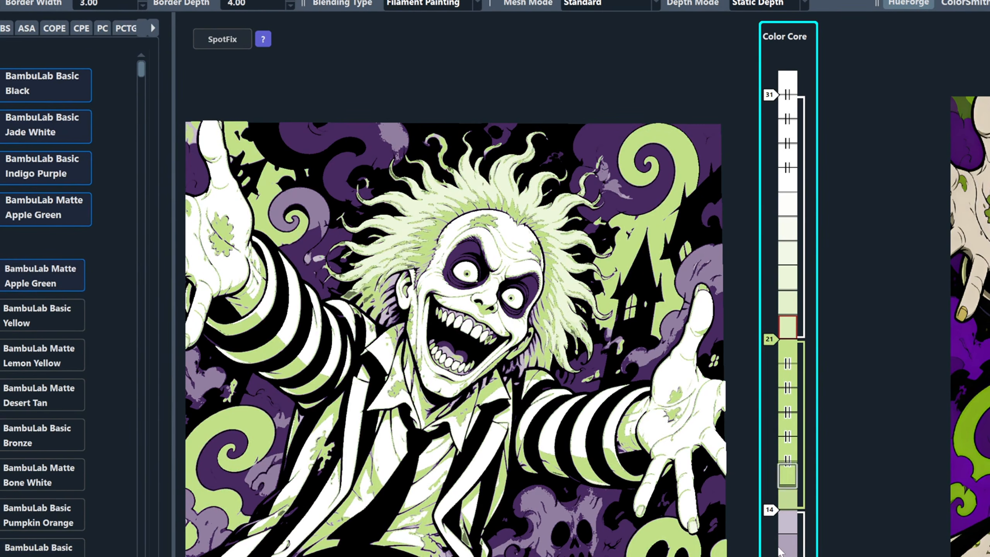
- Assign Kexcelled Grass Green to the layer 21 slider and add a BambuLab Basic Black slider below it at layer 15
{"action": "scroll", "coordinate": [32, 403], "scroll_direction": "down", "scroll_amount": 15}
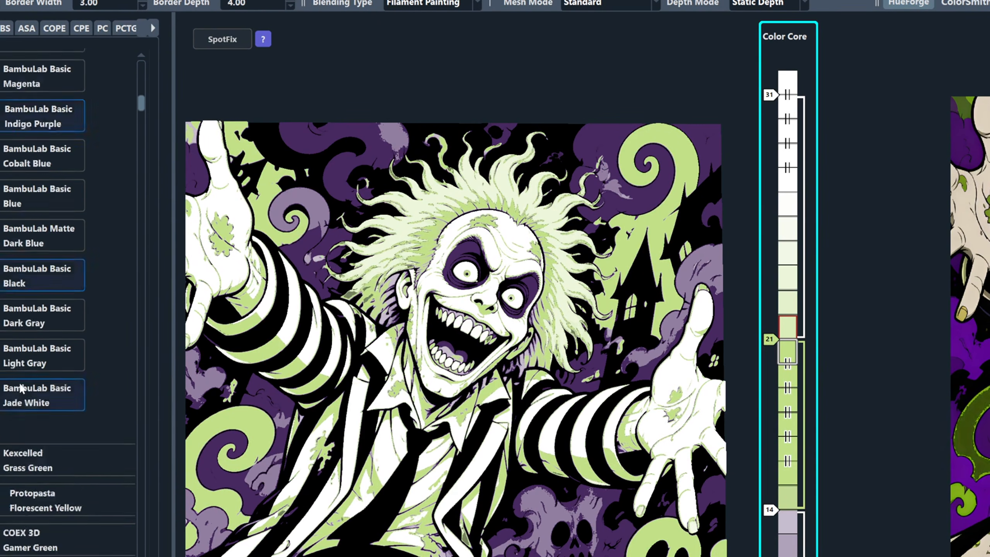
{"action": "left_click_drag", "start_coordinate": [42, 337], "coordinate": [770, 338]}
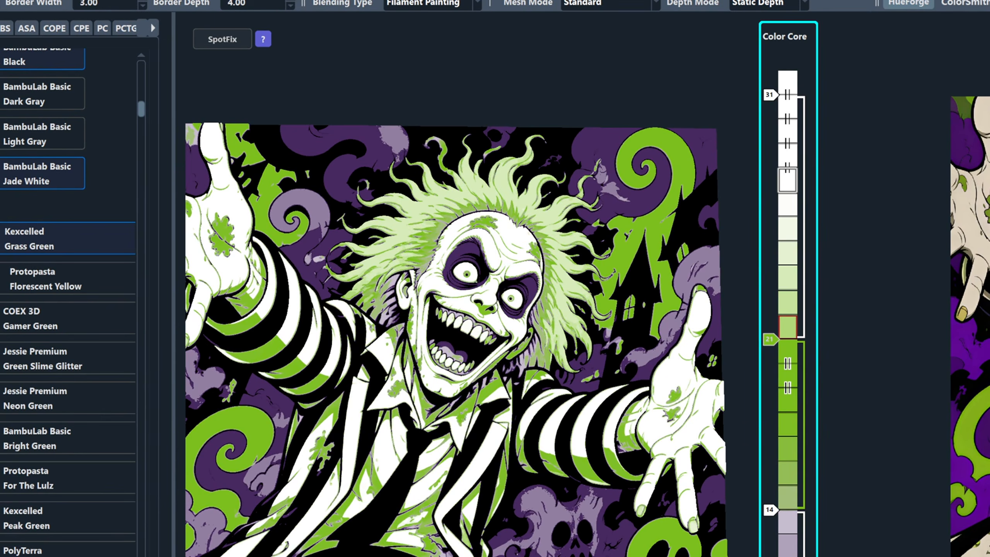
{"action": "left_click_drag", "start_coordinate": [788, 485], "coordinate": [773, 482]}
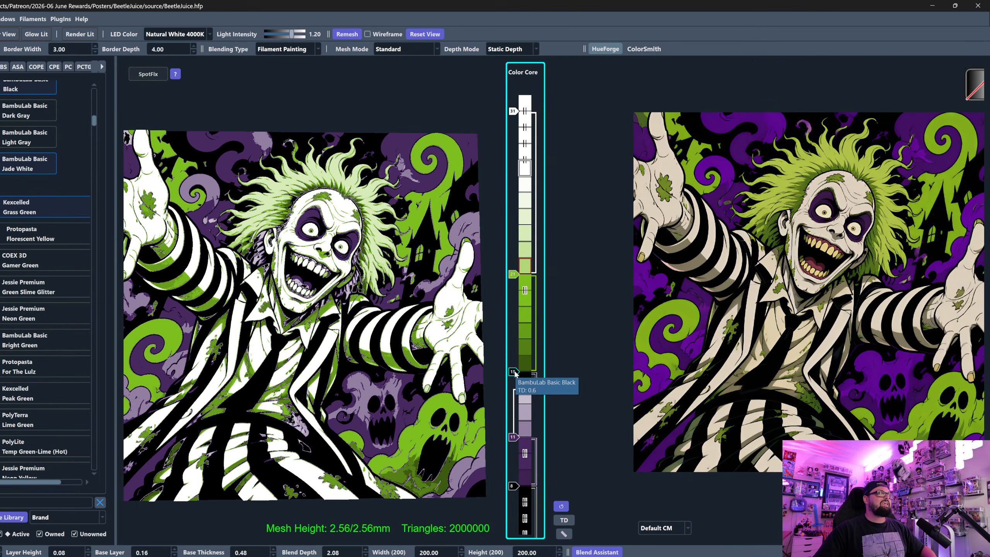
{"action": "left_click", "coordinate": [513, 372]}
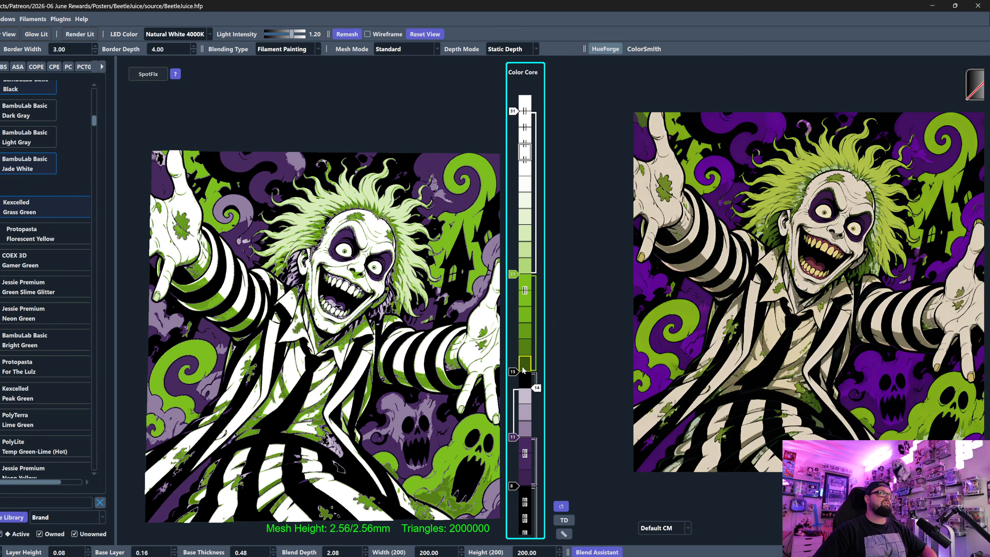
- Compare the green and purple ghosts in the preview with the greyscale and colour versions of the source image
{"action": "left_click", "coordinate": [731, 325]}
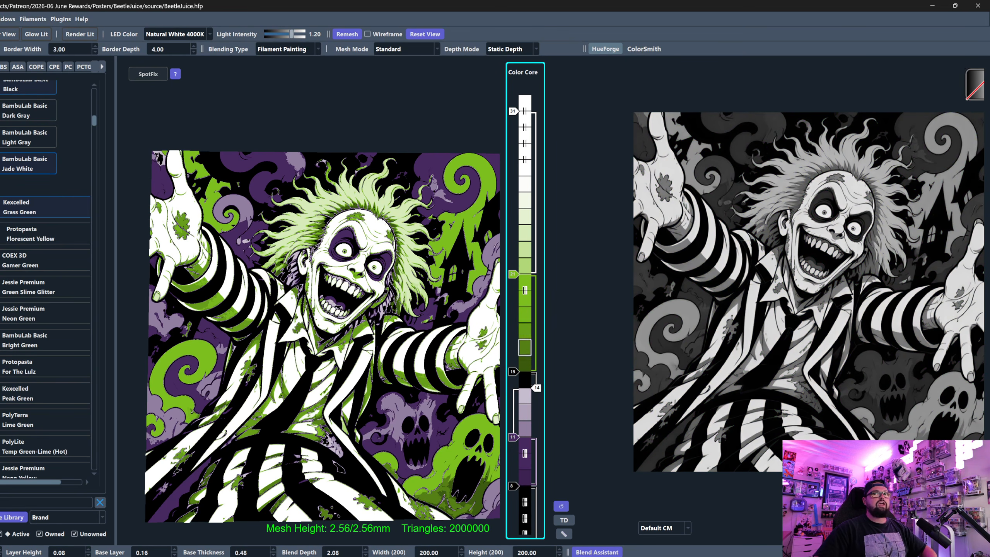
{"action": "left_click", "coordinate": [731, 325]}
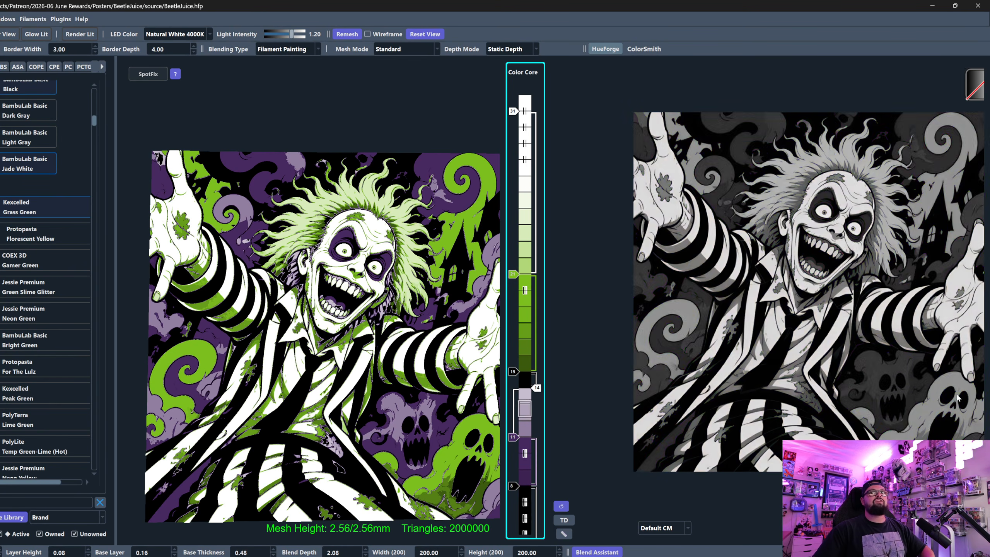
{"action": "mouse_move", "coordinate": [939, 420]}
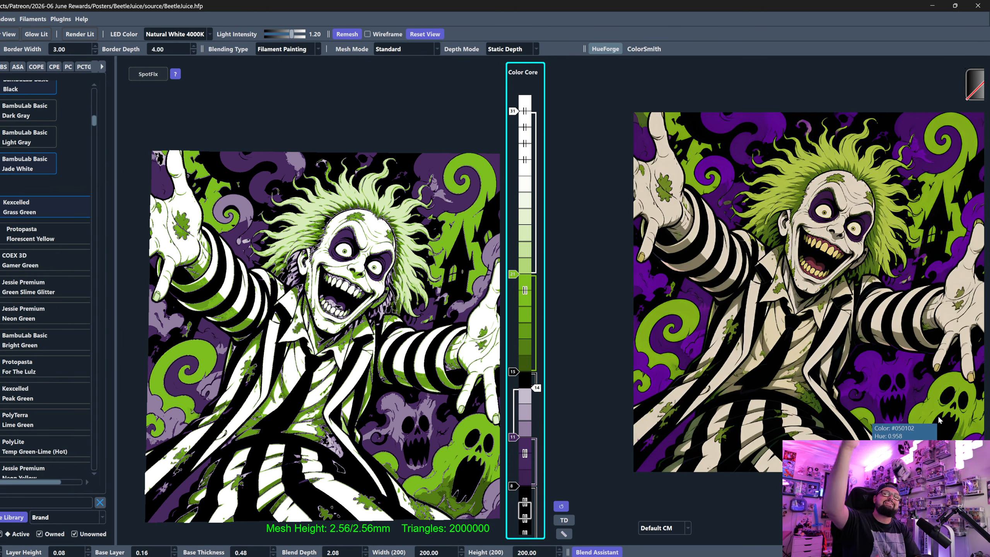
{"action": "scroll", "coordinate": [381, 328], "scroll_direction": "down", "scroll_amount": 1}
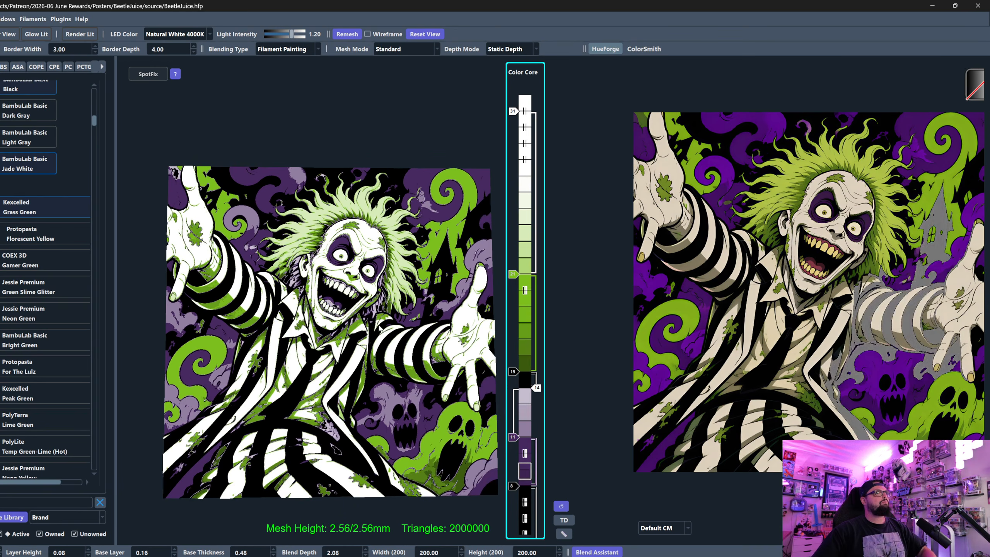
{"action": "scroll", "coordinate": [381, 328], "scroll_direction": "down", "scroll_amount": 2}
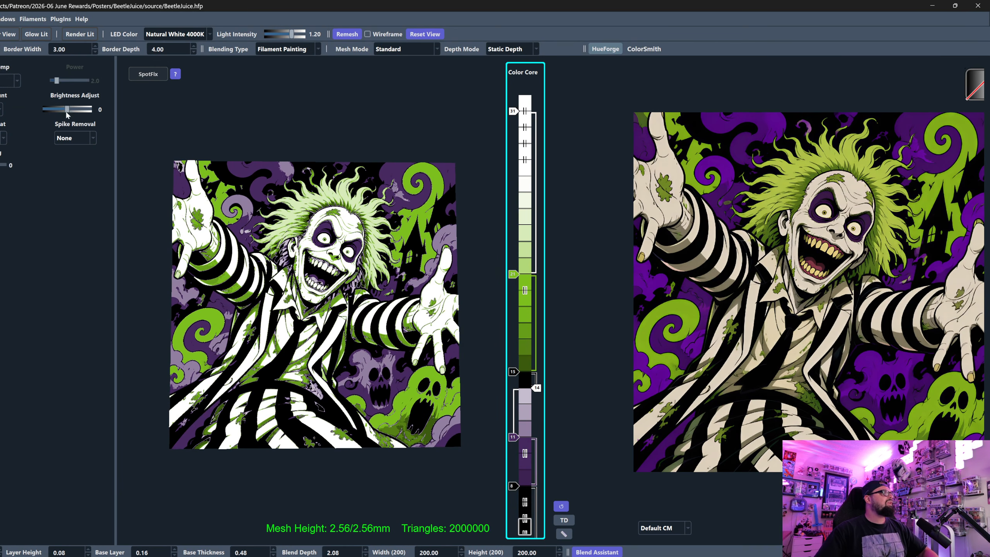
- Set the brightness adjustment to 0.01 and inspect the model preview from a closer angle
{"action": "left_click_drag", "start_coordinate": [66, 111], "coordinate": [65, 110]}
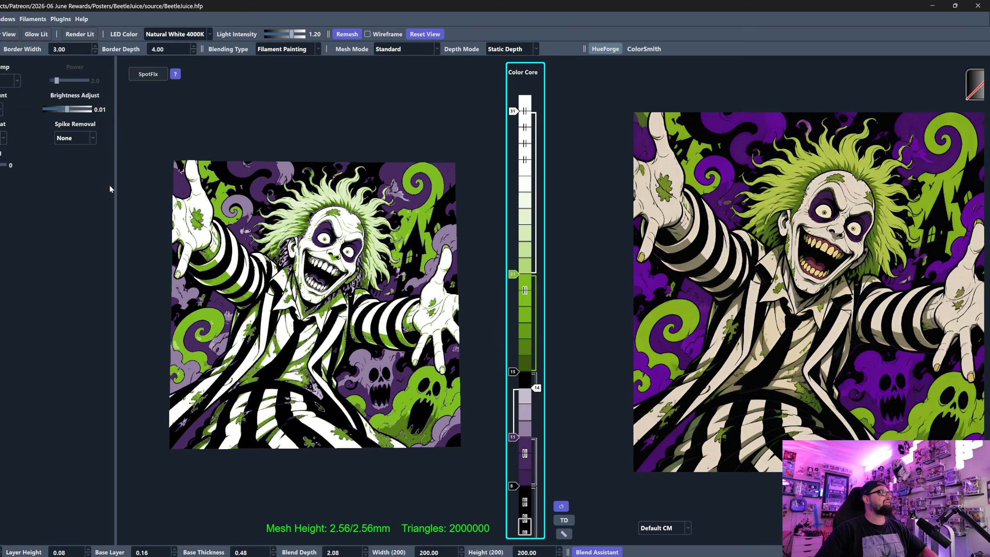
{"action": "left_click_drag", "start_coordinate": [233, 288], "coordinate": [253, 298]}
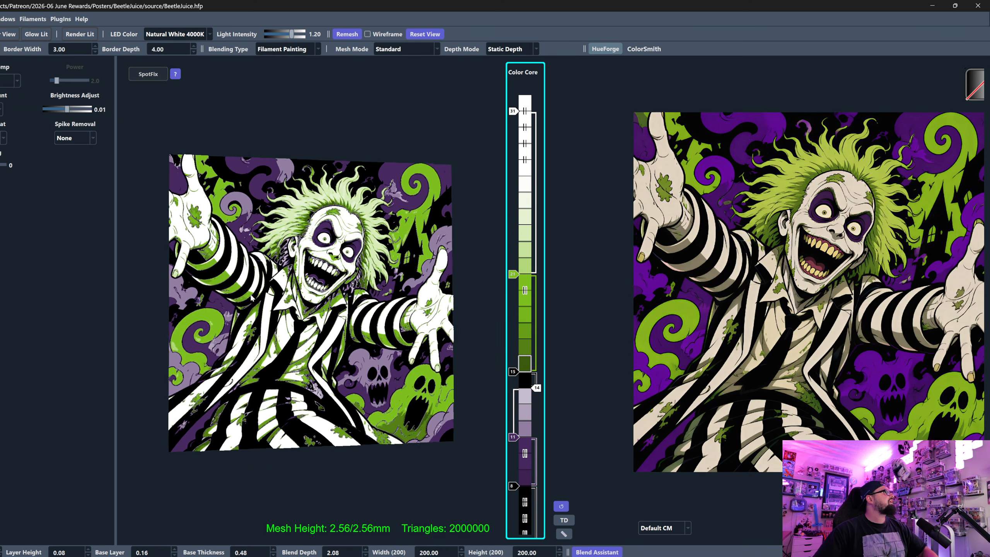
{"action": "scroll", "coordinate": [251, 298], "scroll_direction": "up", "scroll_amount": 3}
{"action": "middle_click_drag", "start_coordinate": [250, 313], "coordinate": [314, 321]}
{"action": "left_click_drag", "start_coordinate": [314, 322], "coordinate": [295, 341]}
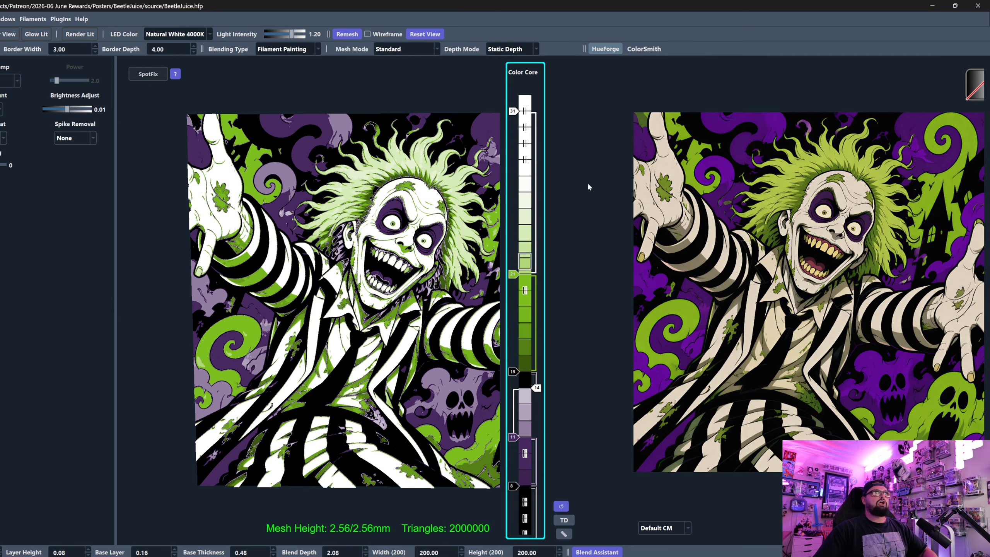
- Search the filament library for "bone" and add a BambuLab Matte Bone White slider between the green and top white sliders
{"action": "scroll", "coordinate": [793, 233], "scroll_direction": "up", "scroll_amount": 6}
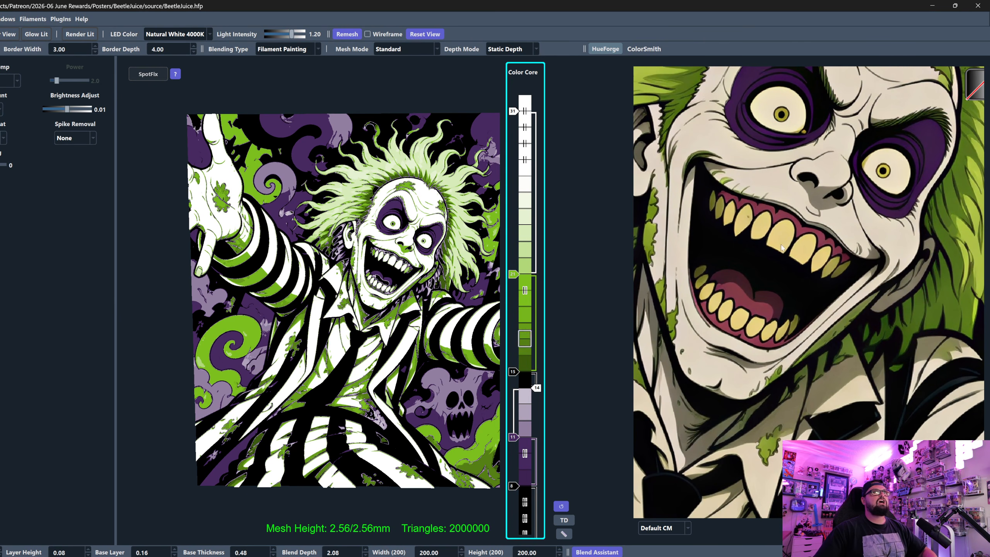
{"action": "scroll", "coordinate": [760, 235], "scroll_direction": "down", "scroll_amount": 6}
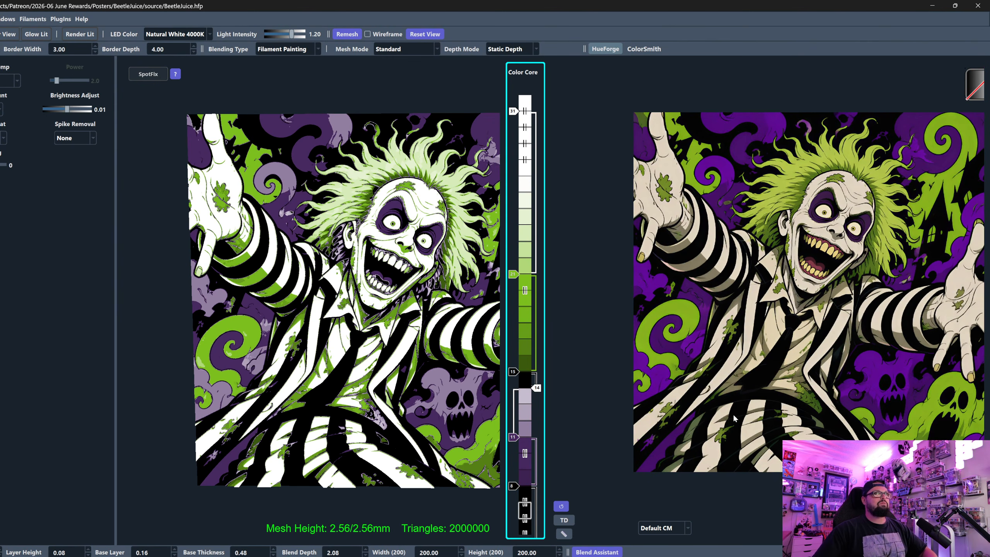
{"action": "left_click", "coordinate": [525, 510]}
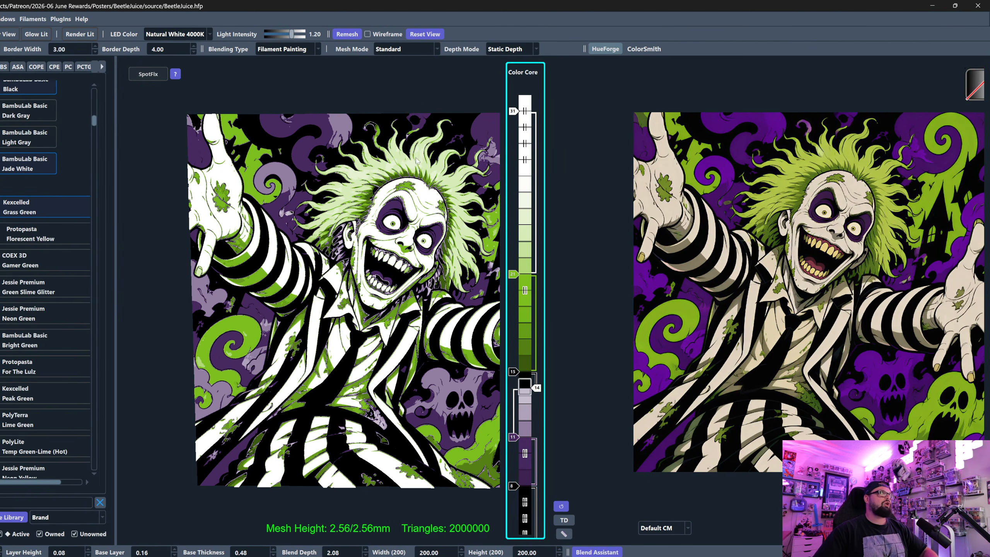
{"action": "left_click", "coordinate": [525, 446]}
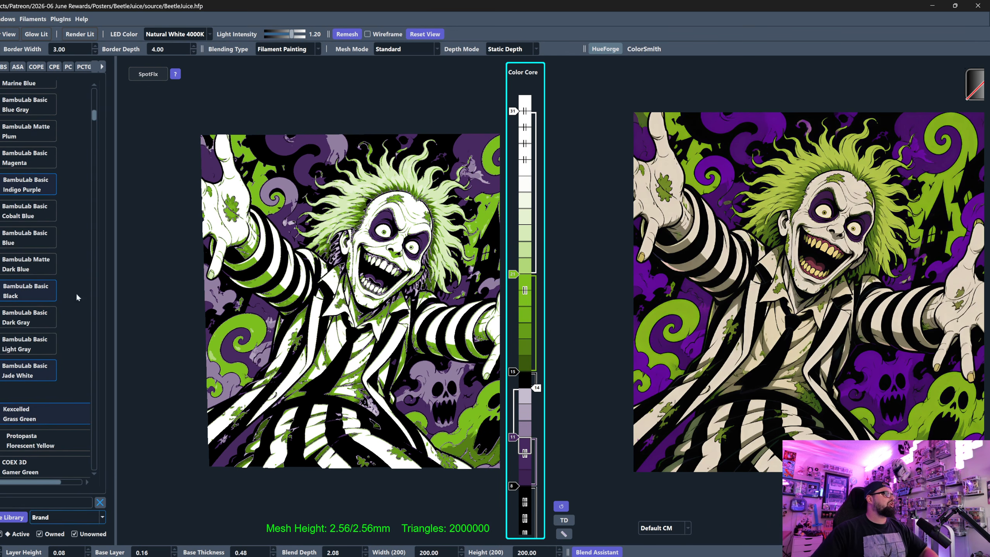
{"action": "type", "text": "bone"}
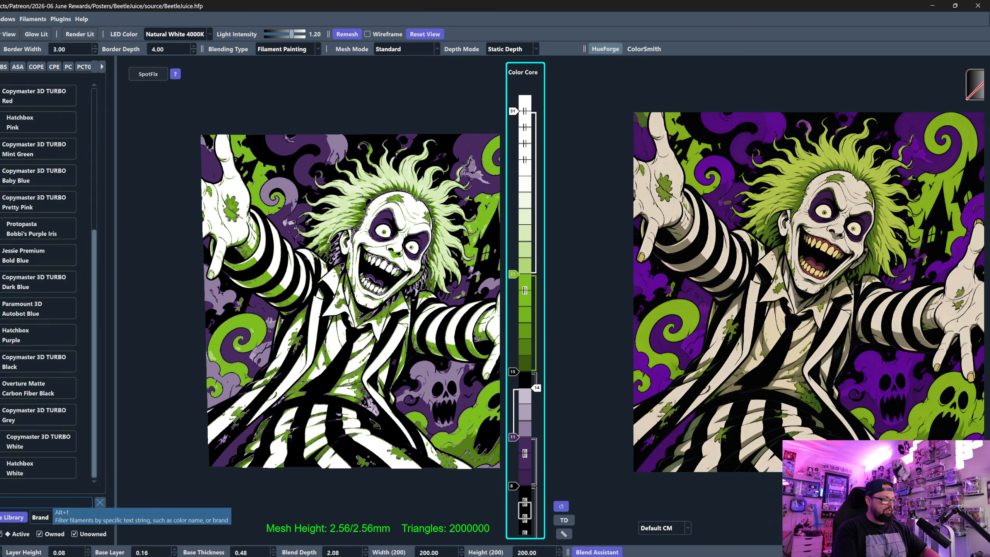
{"action": "left_click", "coordinate": [526, 225]}
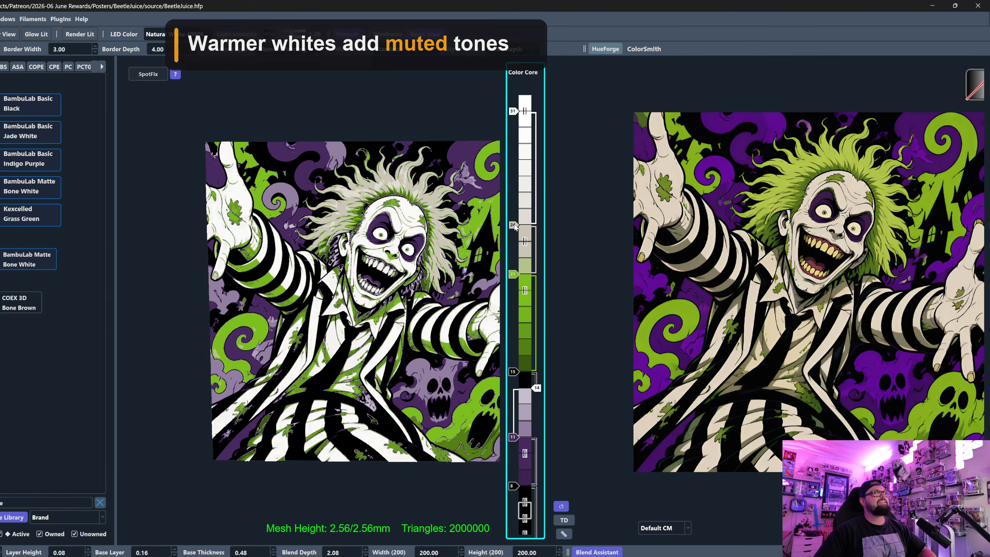
- Switch the layer 31 white slider off and back on, and move the Bone White slider to layer 27
{"action": "scroll", "coordinate": [515, 226], "scroll_direction": "up", "scroll_amount": 1}
{"action": "right_click", "coordinate": [516, 111]}
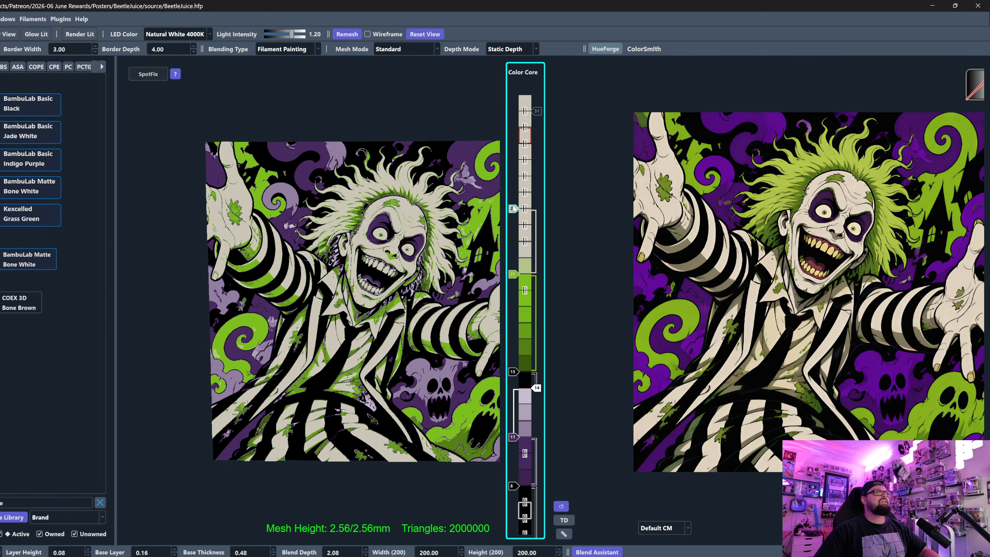
{"action": "right_click", "coordinate": [537, 111]}
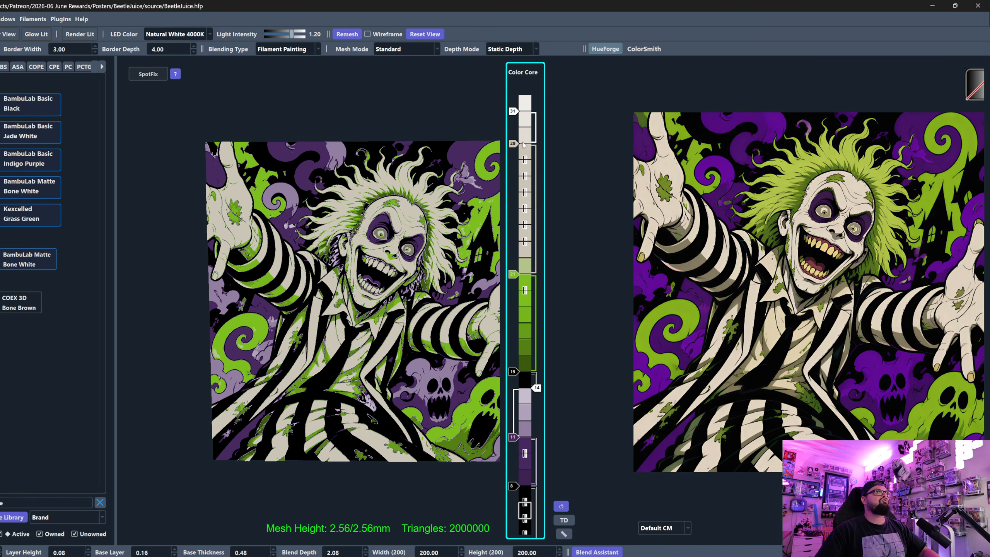
{"action": "scroll", "coordinate": [514, 146], "scroll_direction": "down", "scroll_amount": 2}
{"action": "left_click_drag", "start_coordinate": [448, 234], "coordinate": [412, 199]}
{"action": "left_click", "coordinate": [514, 275]}
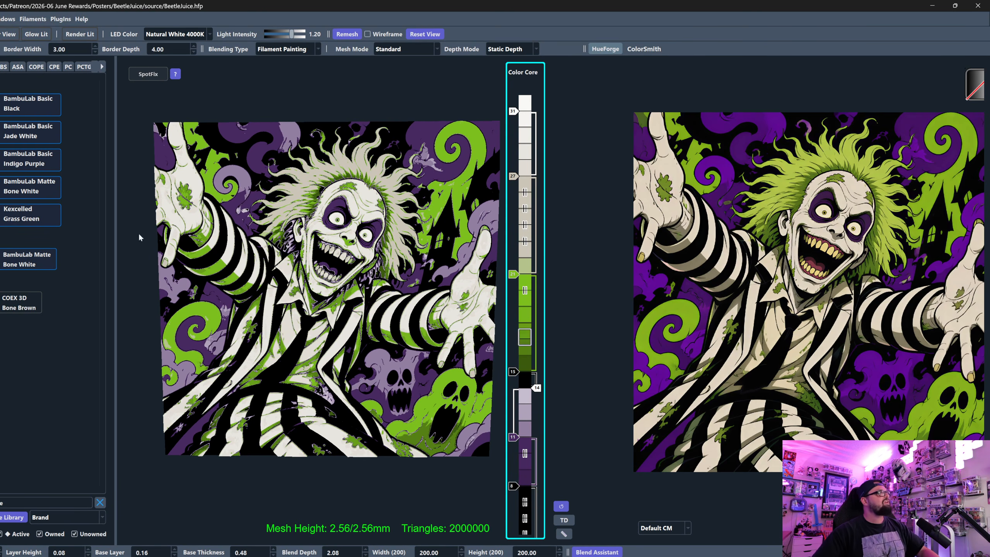
- Search the filaments for "beige" and replace the layer 27 Bone White filament with BambuLab Basic Beige
{"action": "left_click", "coordinate": [101, 503]}
{"action": "type", "text": "beige"}
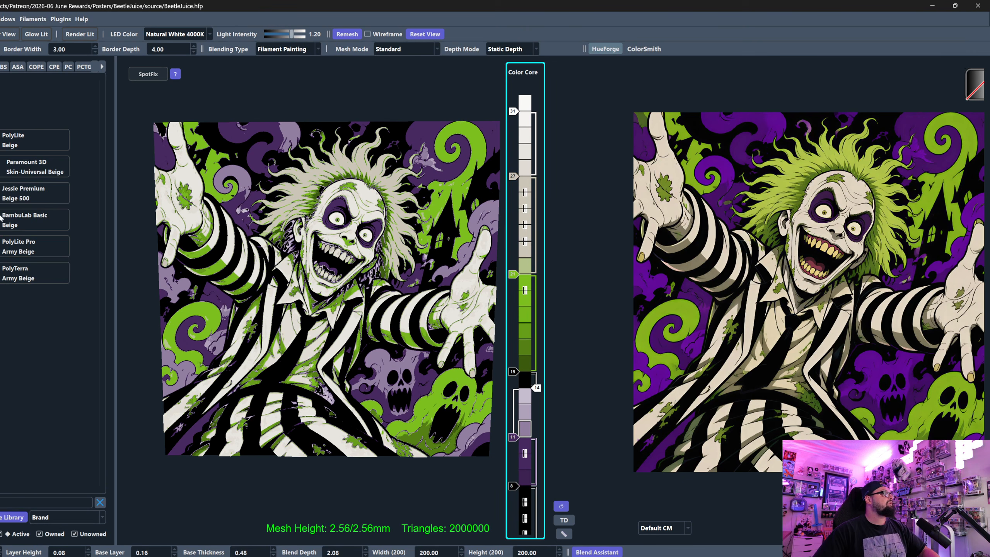
{"action": "left_click_drag", "start_coordinate": [513, 179], "coordinate": [513, 180]}
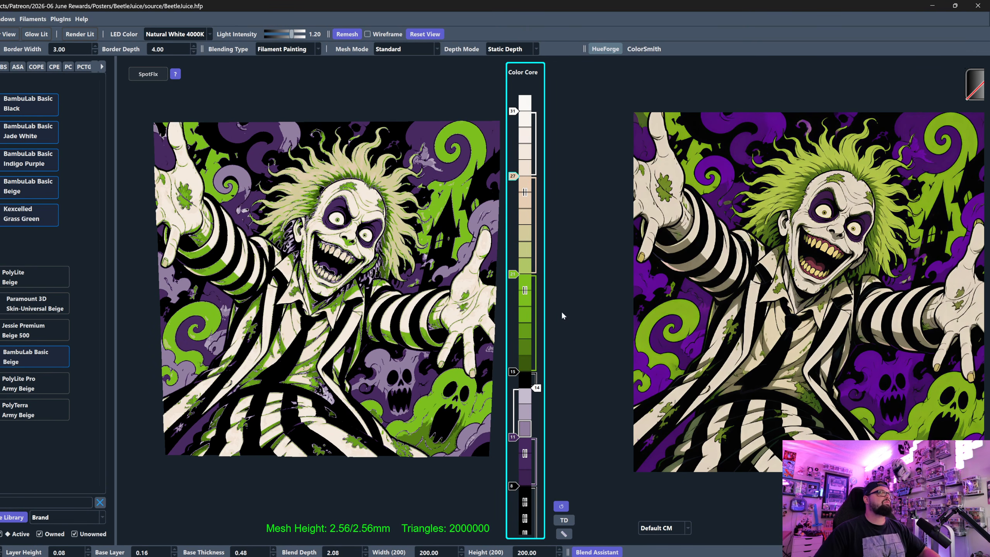
{"action": "left_click_drag", "start_coordinate": [340, 276], "coordinate": [362, 240]}
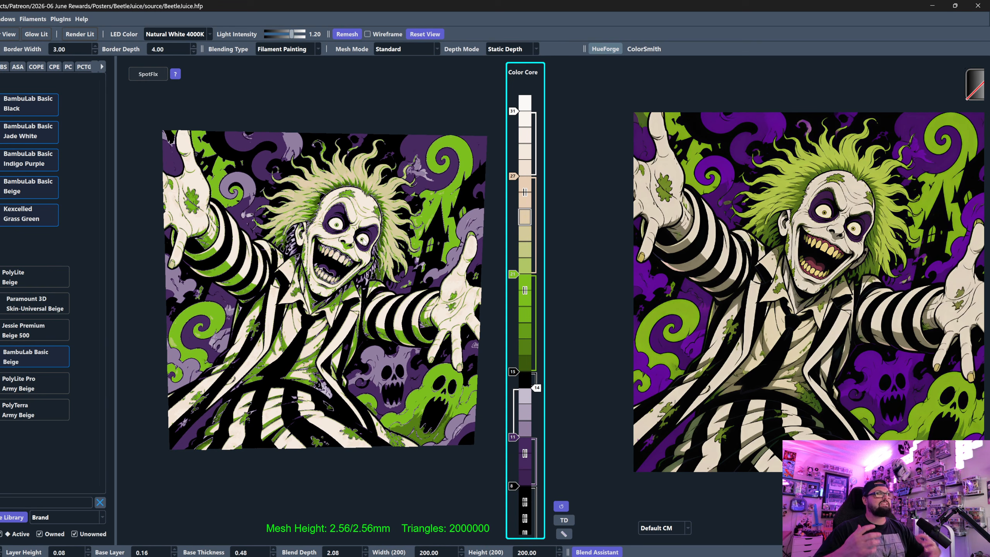
- Raise the Kexcelled Grass Green slider to layer 23
{"action": "left_click_drag", "start_coordinate": [513, 273], "coordinate": [512, 272]}
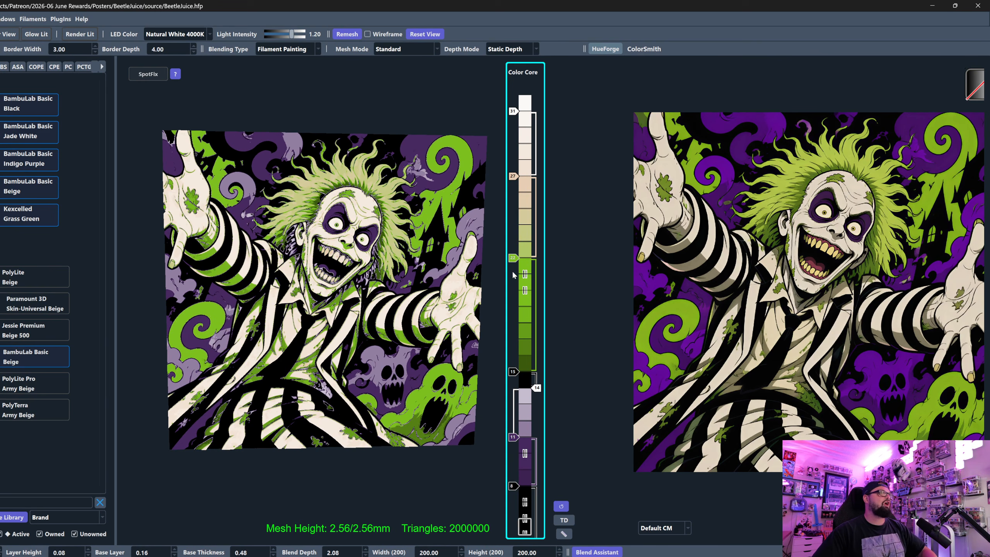
{"action": "key", "text": "Up"}
{"action": "key", "text": "Down"}
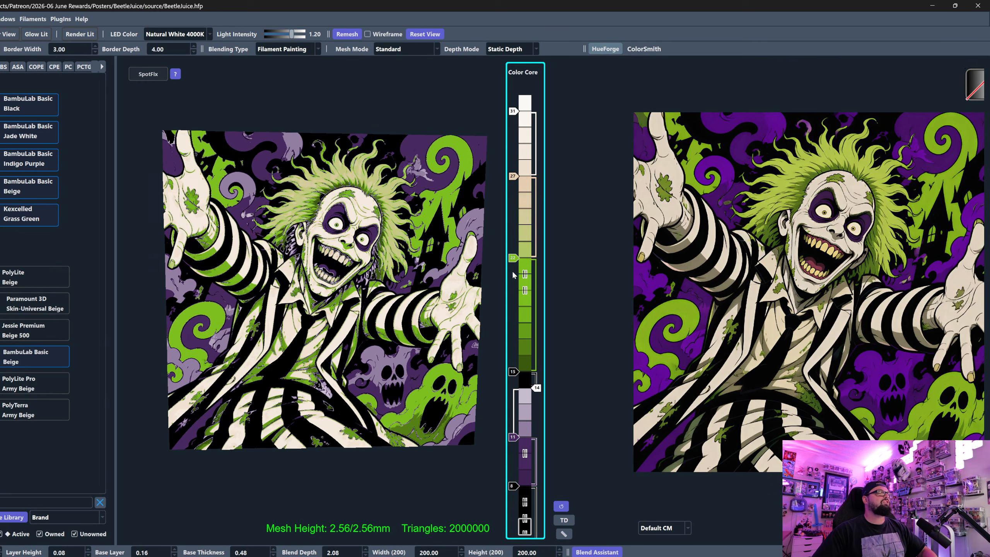
{"action": "key", "text": "Up"}
- Try the black slider under the green at layer 16 and return it to layer 15
{"action": "left_click", "coordinate": [512, 371]}
{"action": "key", "text": "Up"}
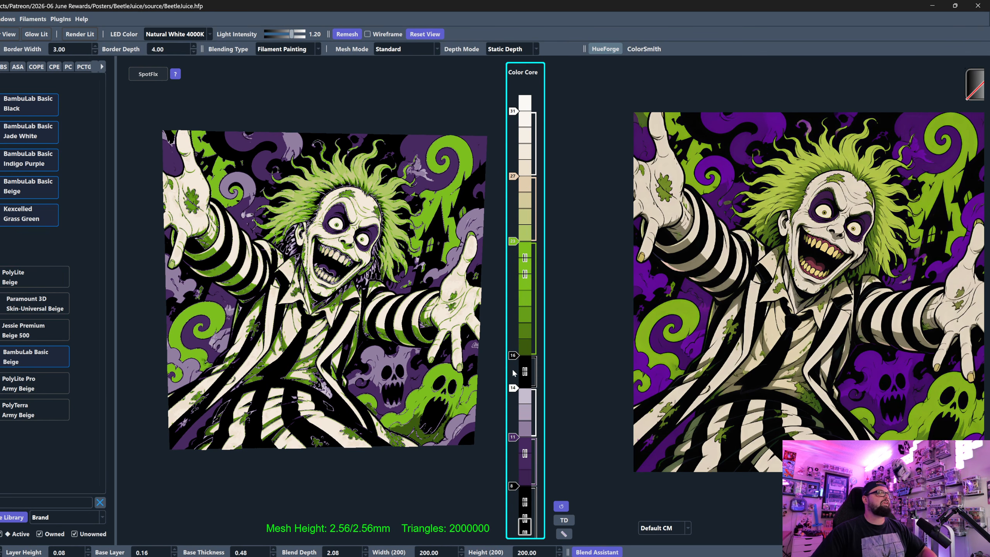
{"action": "key", "text": "Down"}
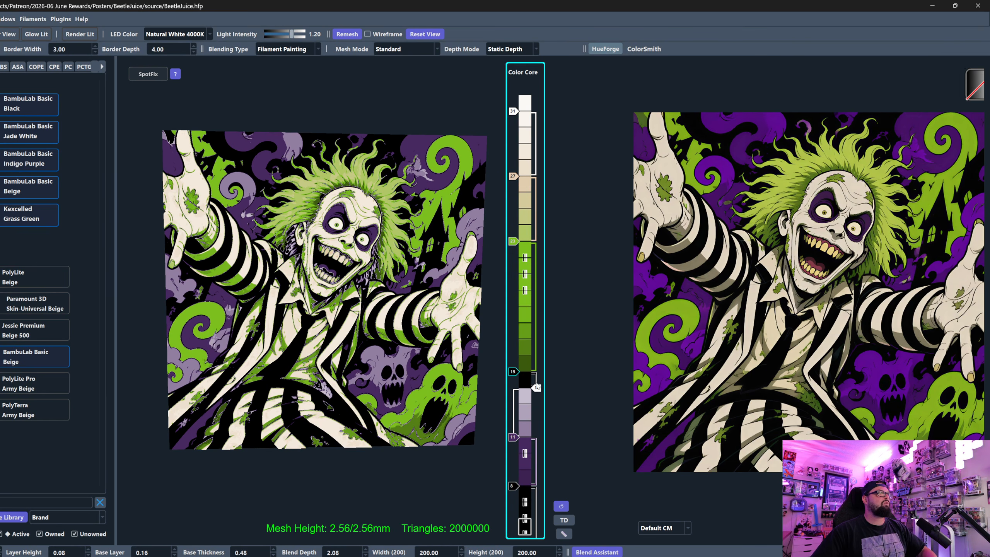
- Lower the white slider between the purple and upper black sliders to layer 13
{"action": "left_click", "coordinate": [537, 387]}
{"action": "key", "text": "Down"}
- Try the upper black slider at layer 14 and the lower white slider one layer higher, restoring them to layers 15 and 13
{"action": "key", "text": "Down"}
{"action": "key", "text": "Up"}
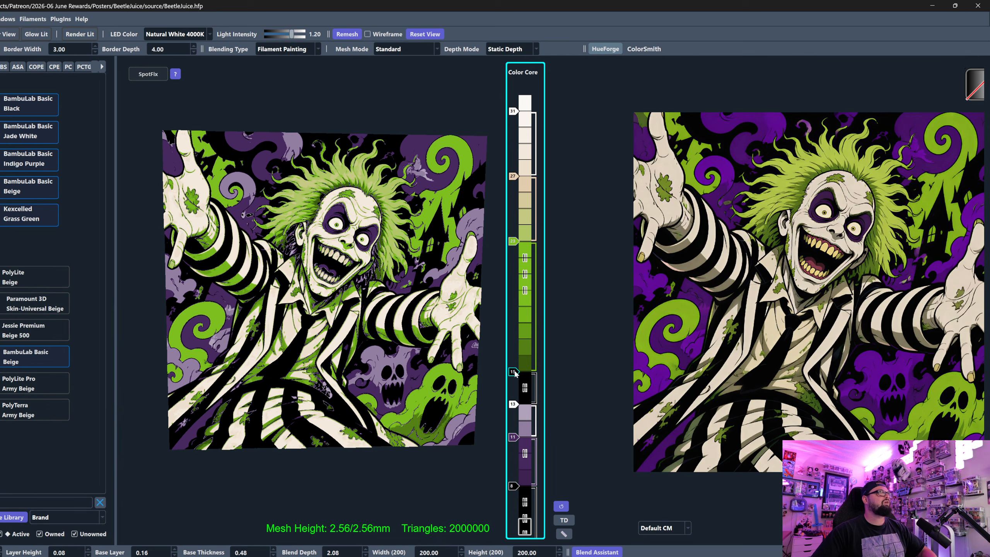
{"action": "key", "text": "Down"}
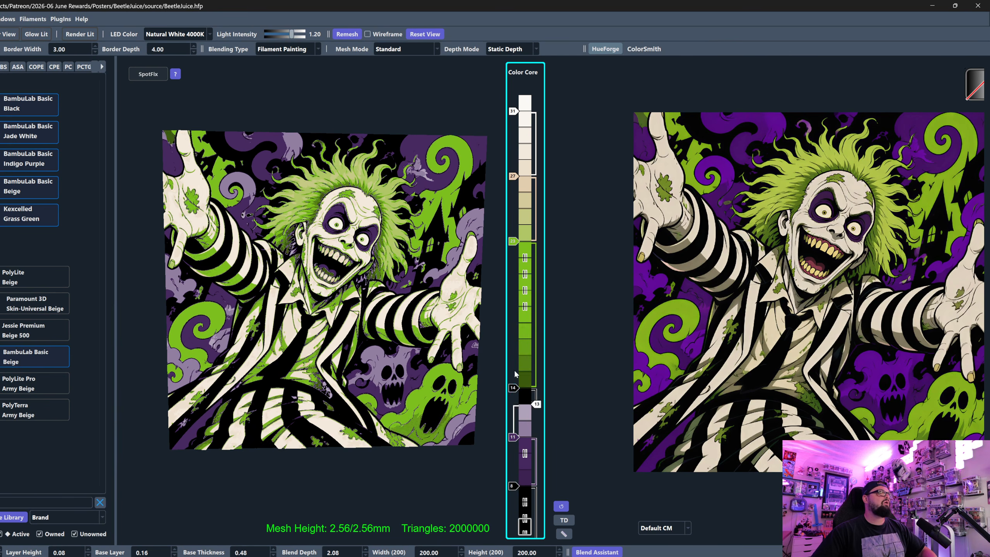
{"action": "key", "text": "Up"}
{"action": "left_click", "coordinate": [512, 408]}
{"action": "key", "text": "Up"}
{"action": "key", "text": "Down"}
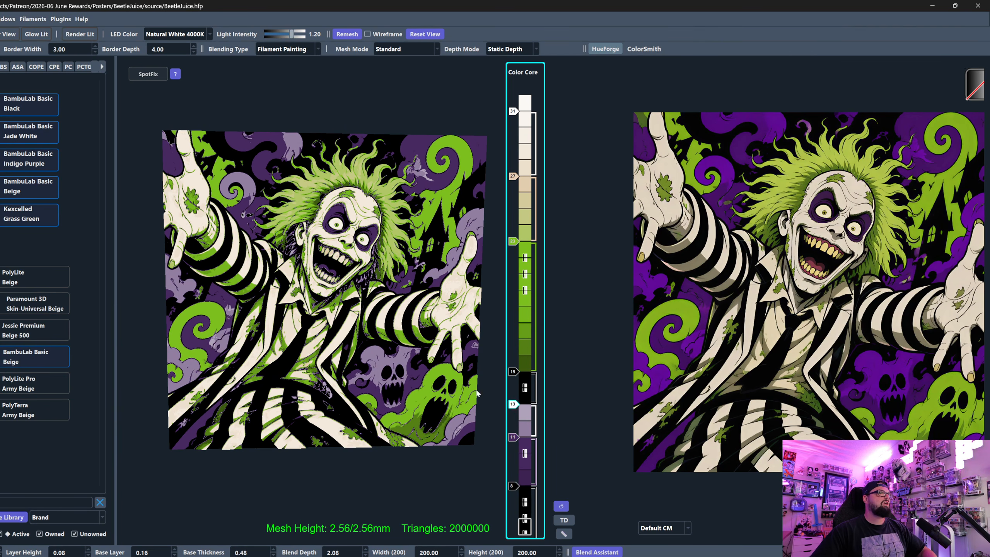
- Start a SpotFix region covering the green teeth at both ends of the upper row
{"action": "scroll", "coordinate": [346, 280], "scroll_direction": "up", "scroll_amount": 2}
{"action": "scroll", "coordinate": [346, 280], "scroll_direction": "up", "scroll_amount": 6}
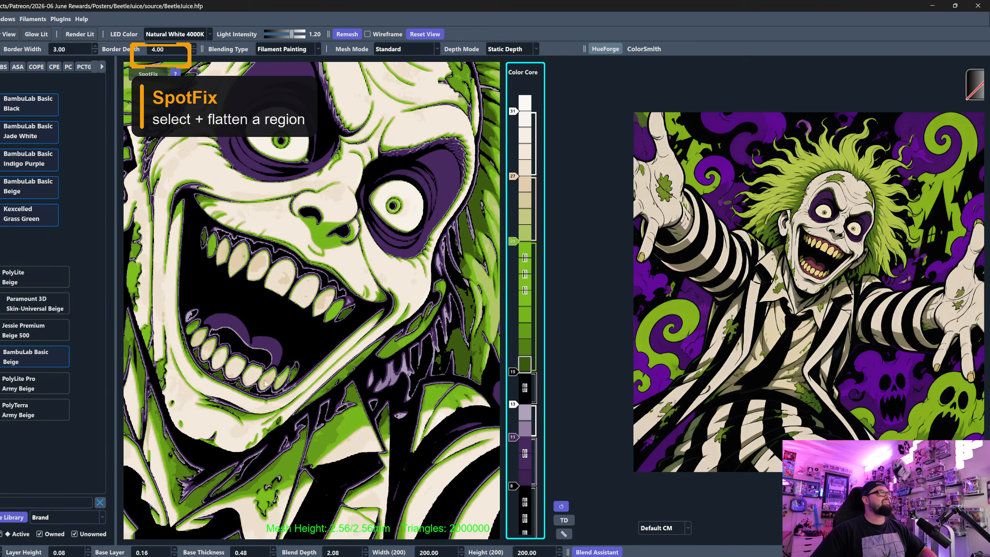
{"action": "scroll", "coordinate": [265, 314], "scroll_direction": "down", "scroll_amount": 5}
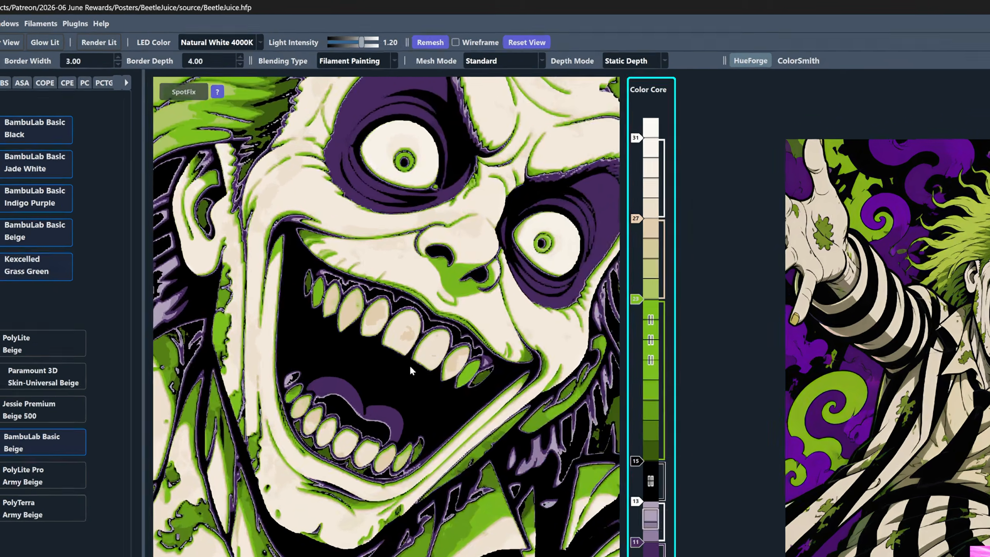
{"action": "scroll", "coordinate": [410, 364], "scroll_direction": "up", "scroll_amount": 5}
{"action": "scroll", "coordinate": [269, 301], "scroll_direction": "down", "scroll_amount": 5}
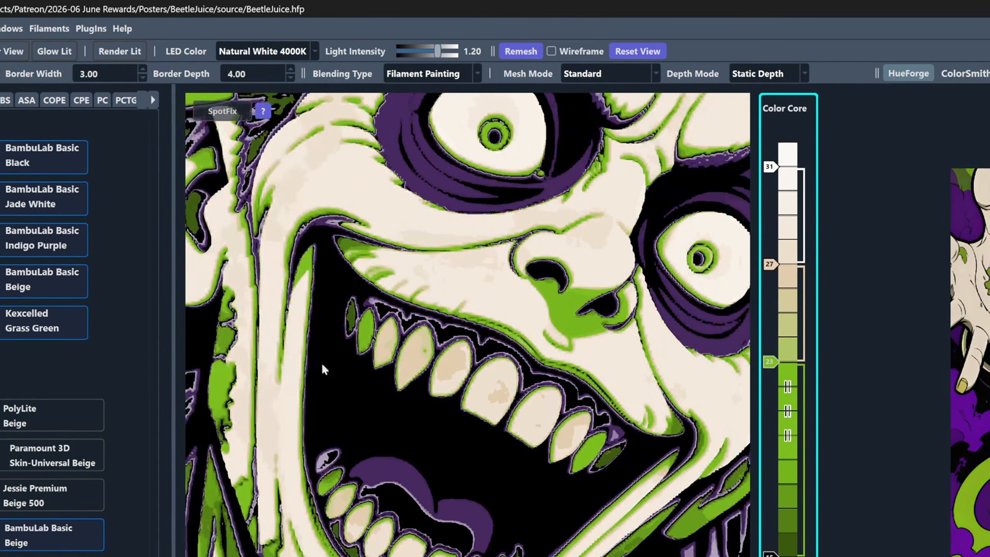
{"action": "left_click", "coordinate": [220, 111]}
{"action": "left_click", "coordinate": [366, 334]}
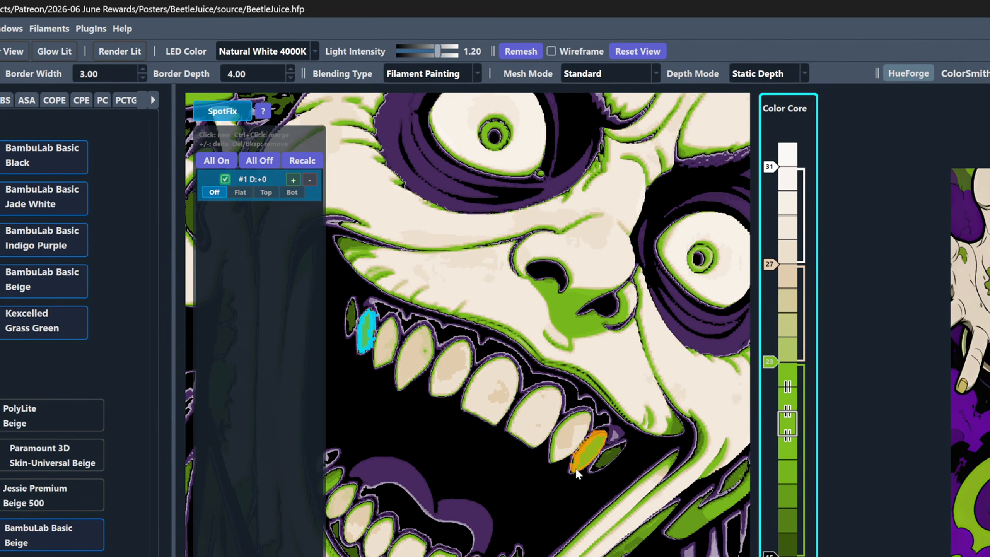
{"action": "left_click", "coordinate": [585, 452], "text": "ctrl"}
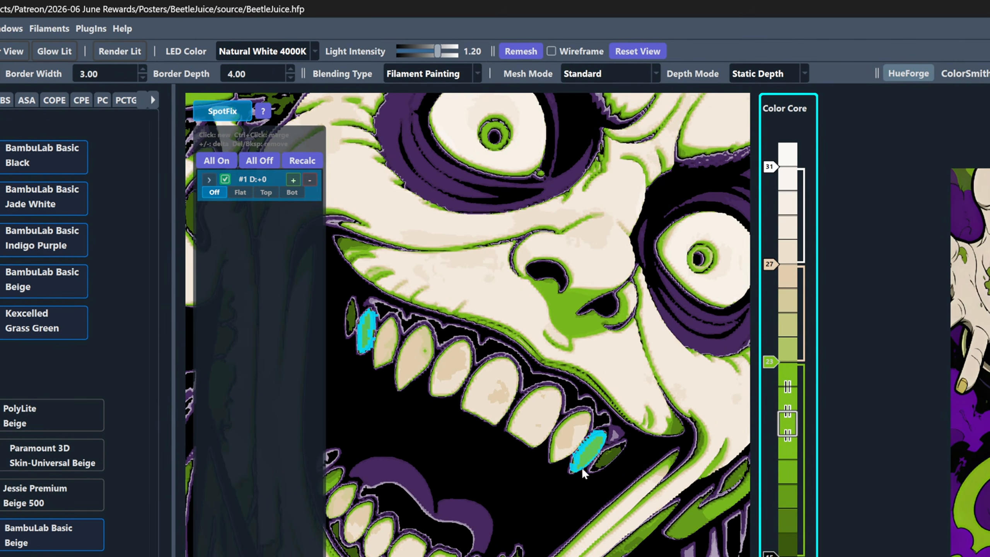
{"action": "left_click", "coordinate": [604, 459], "text": "ctrl"}
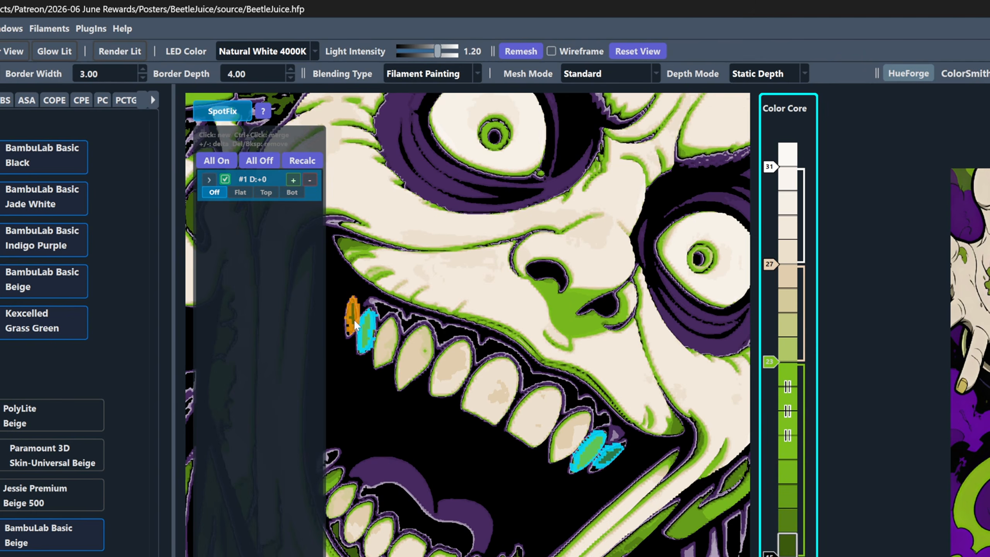
{"action": "scroll", "coordinate": [456, 448], "scroll_direction": "down", "scroll_amount": 3}
{"action": "scroll", "coordinate": [456, 448], "scroll_direction": "up", "scroll_amount": 3}
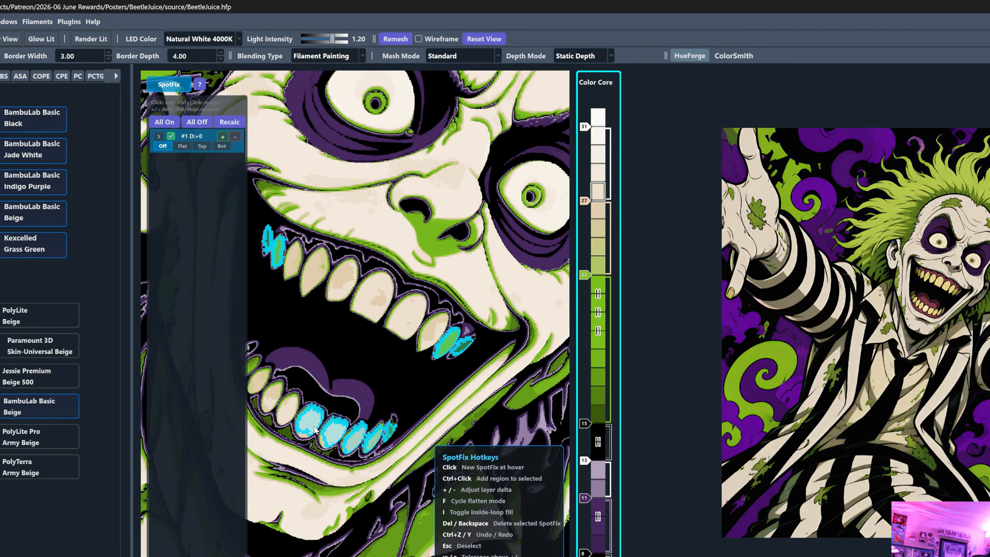
- Add the lower teeth and the remaining upper teeth to the same SpotFix region
{"action": "left_click_drag", "start_coordinate": [221, 378], "coordinate": [297, 381]}
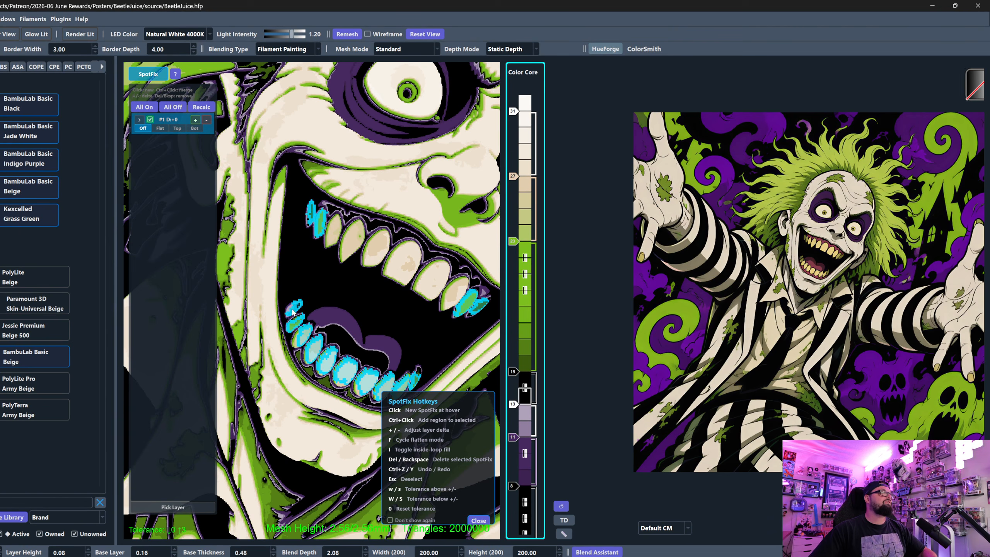
{"action": "left_click", "coordinate": [327, 244], "text": "ctrl"}
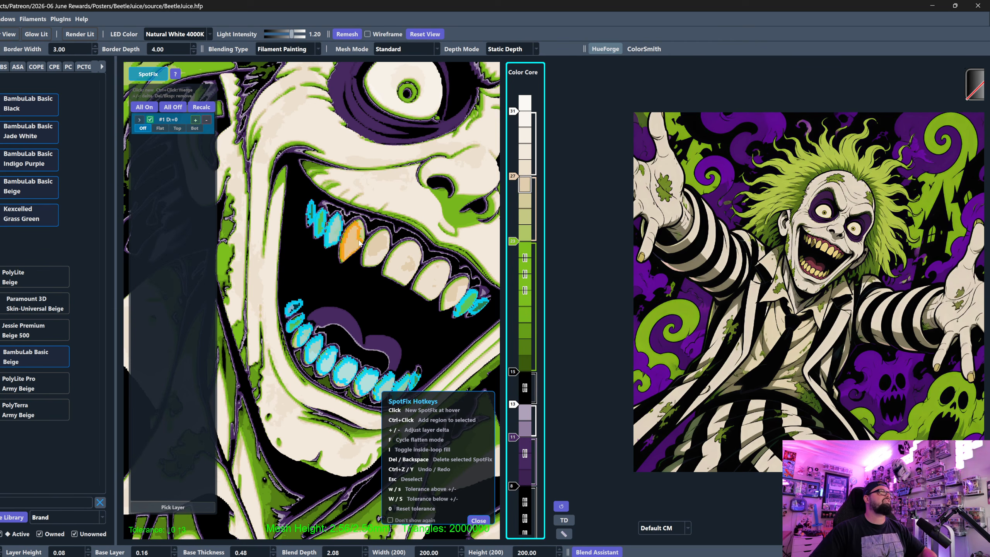
{"action": "left_click", "coordinate": [360, 239], "text": "ctrl"}
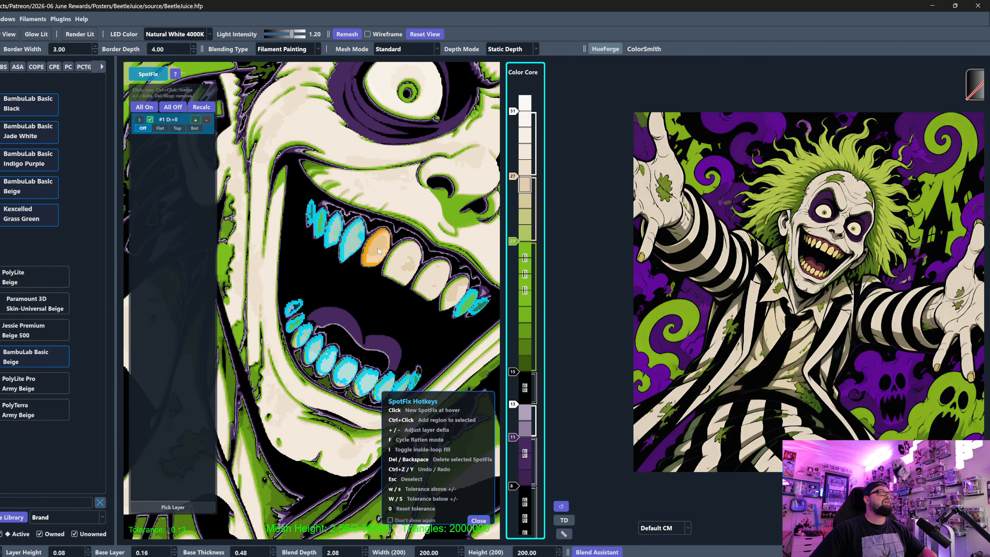
{"action": "left_click", "coordinate": [403, 261], "text": "ctrl"}
{"action": "left_click", "coordinate": [431, 277], "text": "ctrl"}
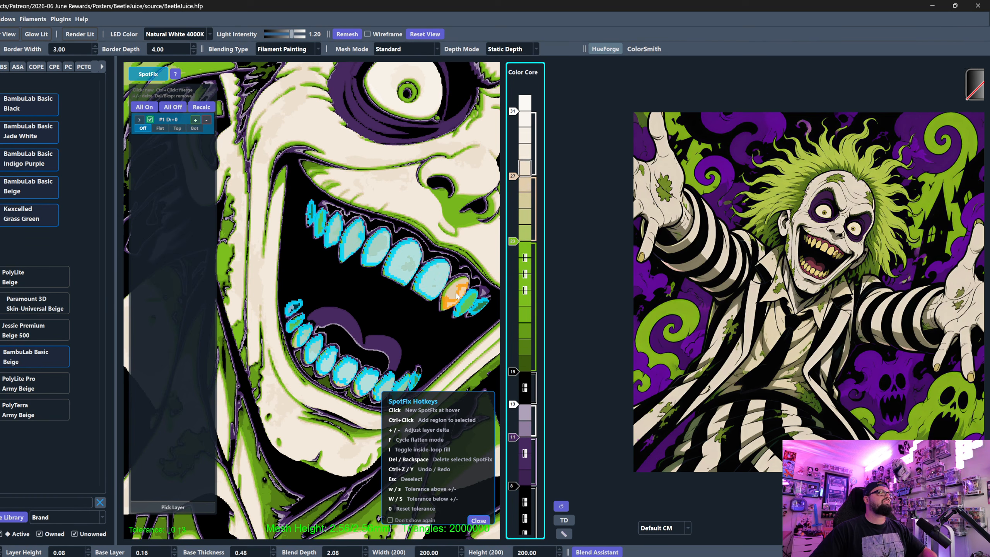
- Set the teeth region's flatten mode to Flat and leave SpotFix
{"action": "left_click", "coordinate": [159, 128]}
{"action": "left_click", "coordinate": [152, 76]}
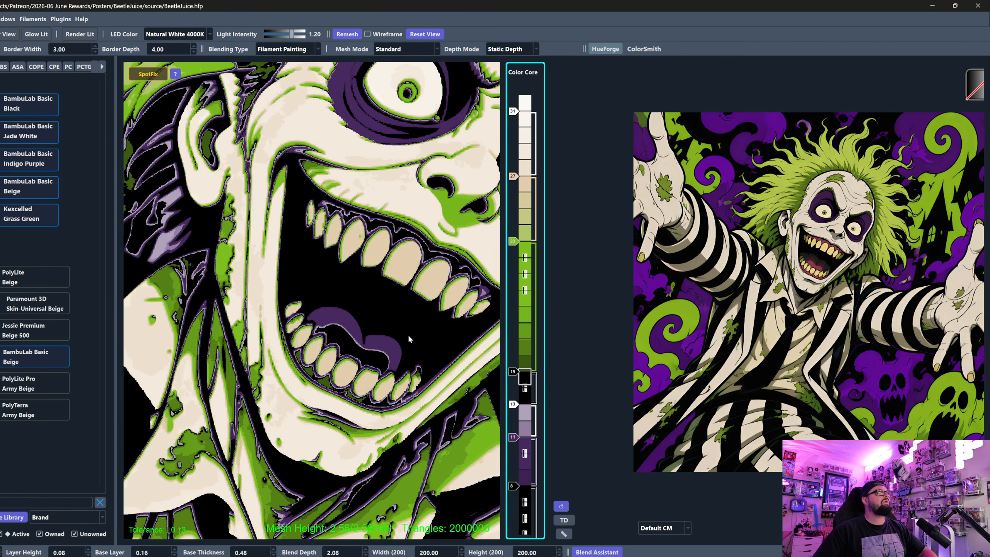
{"action": "left_click_drag", "start_coordinate": [436, 357], "coordinate": [381, 331]}
{"action": "scroll", "coordinate": [351, 312], "scroll_direction": "down", "scroll_amount": 5}
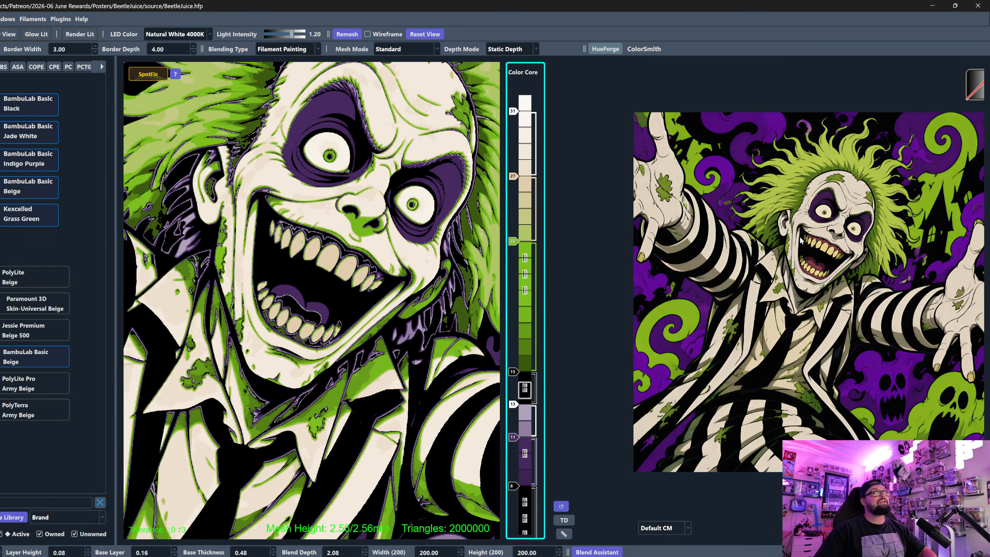
- Clear the filament library search, add a BambuLab Basic Yellow slider at layer 23 and place the Grass Green slider at layer 22
{"action": "left_click", "coordinate": [100, 503]}
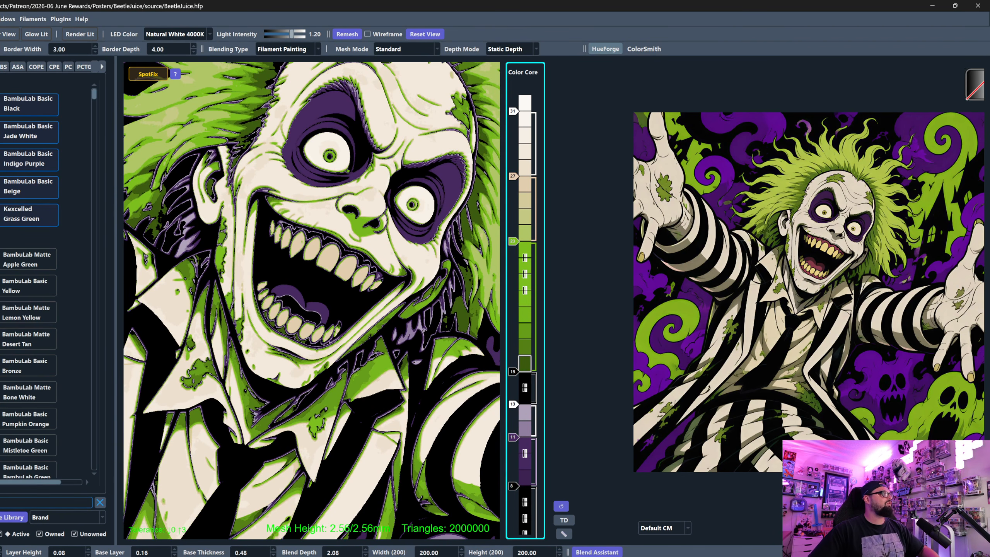
{"action": "left_click_drag", "start_coordinate": [525, 214], "coordinate": [513, 226]}
{"action": "scroll", "coordinate": [351, 265], "scroll_direction": "down", "scroll_amount": 4}
{"action": "mouse_move", "coordinate": [300, 258]}
{"action": "left_mouse_down"}
{"action": "mouse_move", "coordinate": [294, 350]}
{"action": "mouse_move", "coordinate": [302, 246]}
{"action": "left_mouse_up"}
{"action": "scroll", "coordinate": [293, 346], "scroll_direction": "down", "scroll_amount": 5}
{"action": "scroll", "coordinate": [302, 246], "scroll_direction": "down", "scroll_amount": 1}
{"action": "left_click_drag", "start_coordinate": [537, 240], "coordinate": [518, 245]}
{"action": "scroll", "coordinate": [337, 327], "scroll_direction": "down", "scroll_amount": 1}
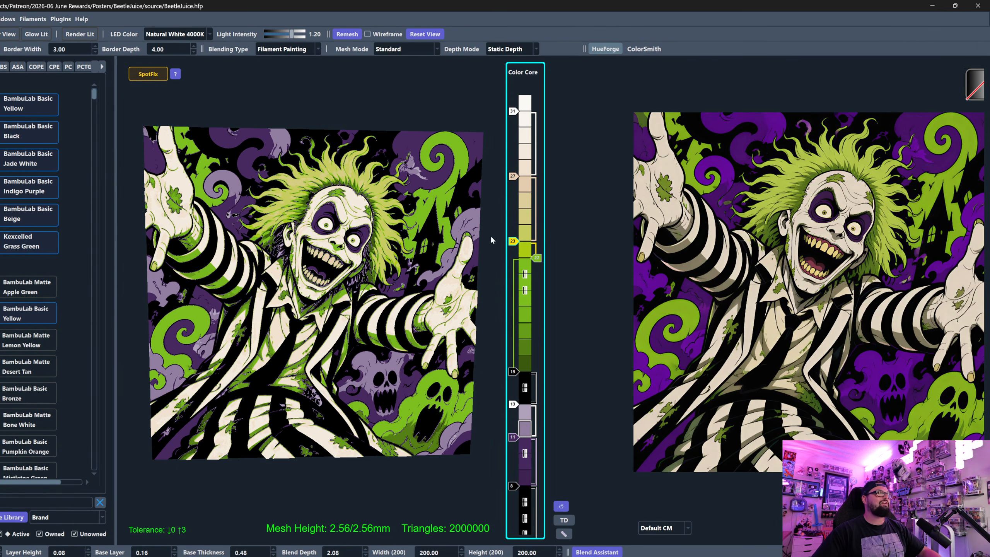
- Adjust the teeth region's SpotFix layer delta to -2 and leave SpotFix
{"action": "scroll", "coordinate": [361, 233], "scroll_direction": "up", "scroll_amount": 3}
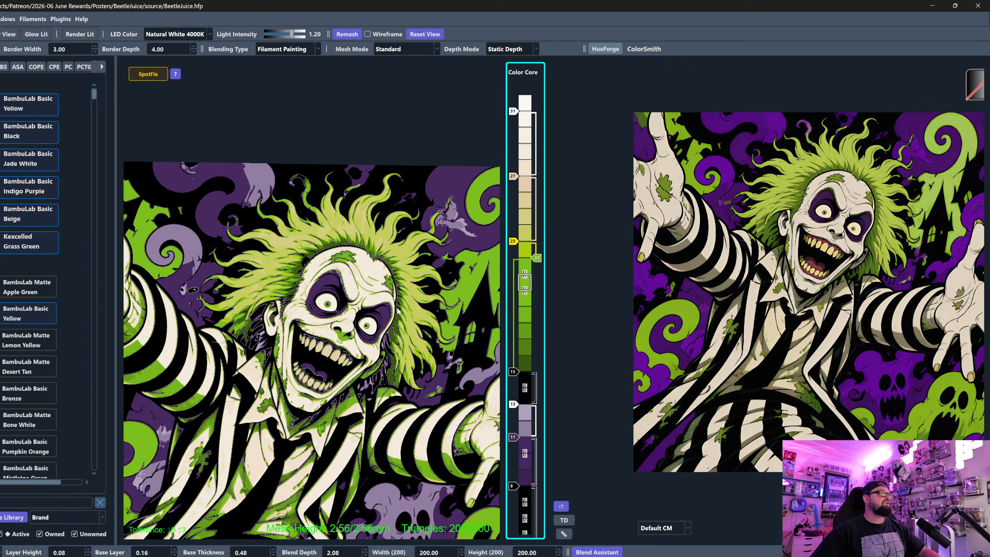
{"action": "left_click", "coordinate": [145, 76]}
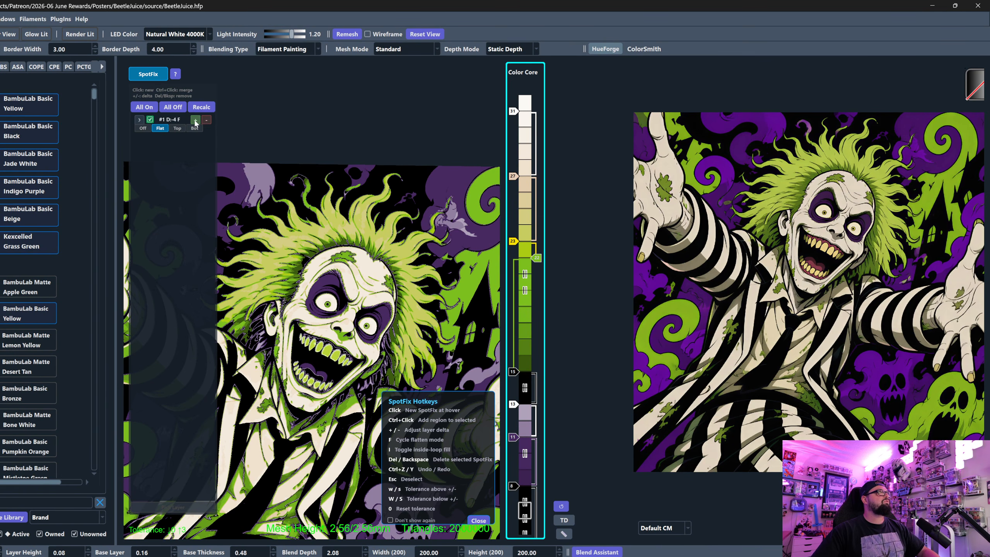
{"action": "left_click", "coordinate": [156, 75]}
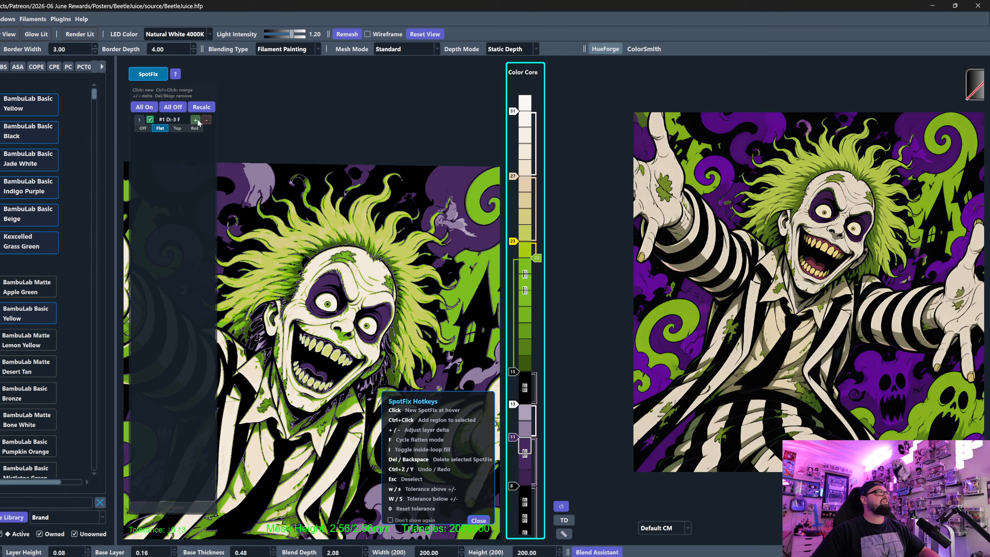
{"action": "left_click", "coordinate": [160, 77]}
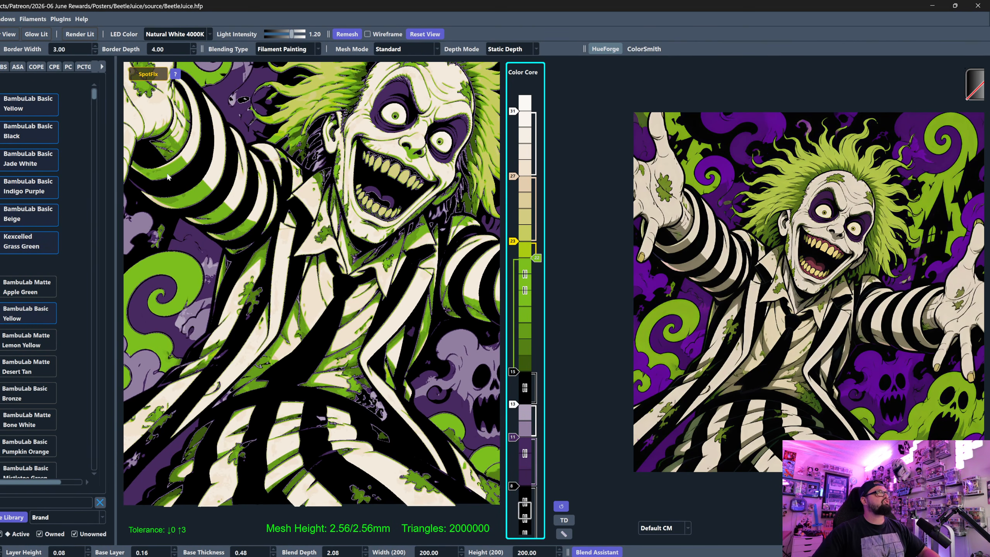
- Create a SpotFix region on the large green stripe of the raised arm's sleeve and set it to Flat
{"action": "mouse_move", "coordinate": [390, 308]}
{"action": "left_mouse_down"}
{"action": "mouse_move", "coordinate": [242, 246]}
{"action": "mouse_move", "coordinate": [242, 263]}
{"action": "mouse_move", "coordinate": [401, 301]}
{"action": "left_mouse_up"}
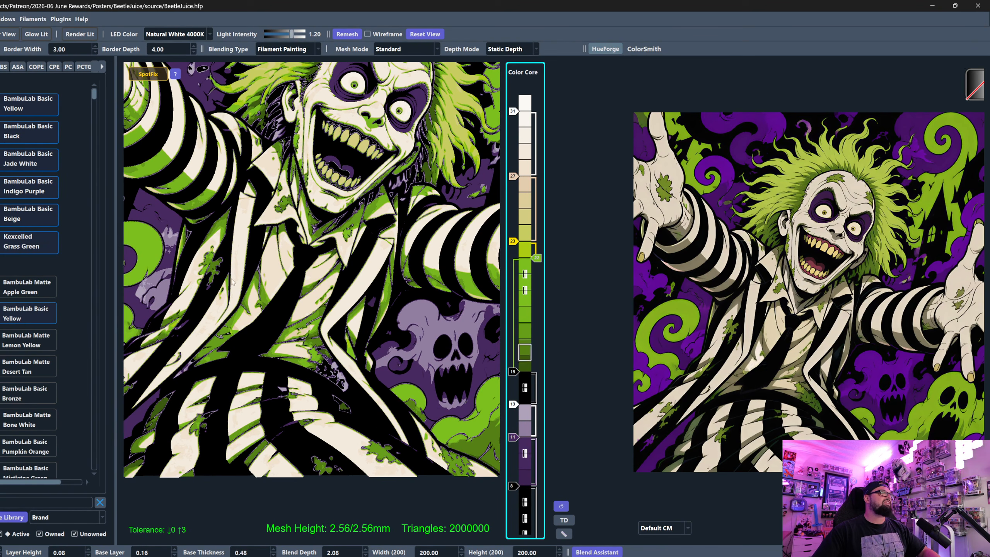
{"action": "left_click_drag", "start_coordinate": [184, 207], "coordinate": [344, 317]}
{"action": "scroll", "coordinate": [344, 317], "scroll_direction": "up", "scroll_amount": 5}
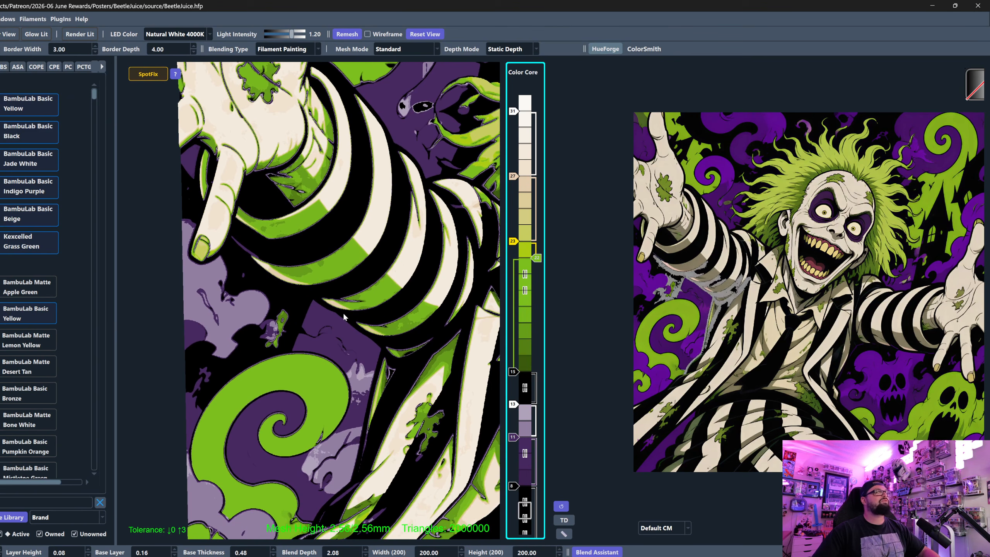
{"action": "left_click", "coordinate": [153, 78]}
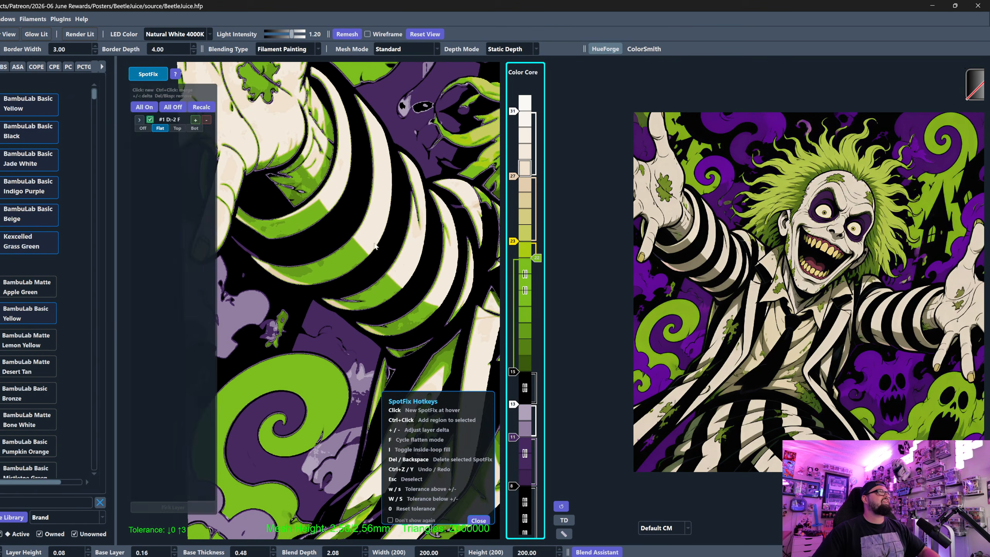
{"action": "left_click", "coordinate": [303, 268]}
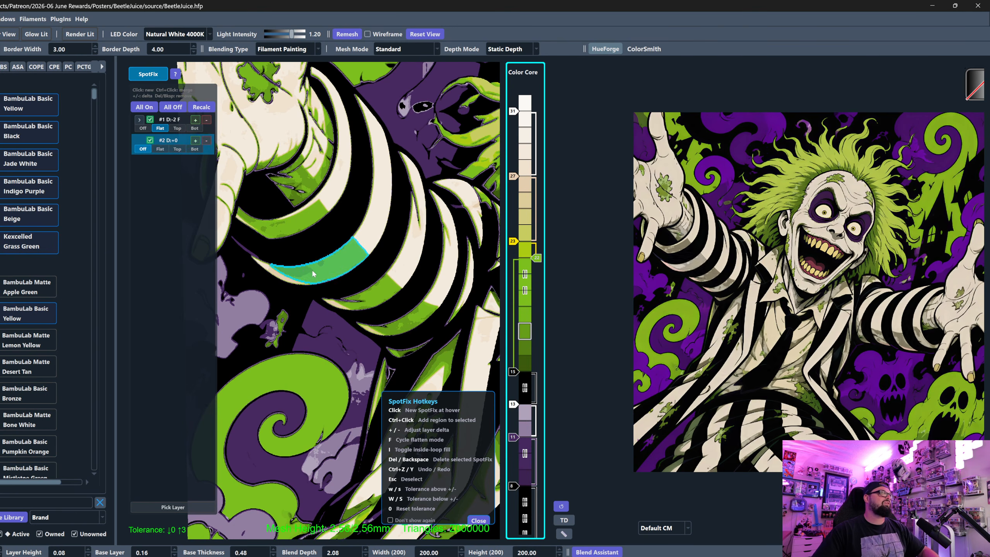
{"action": "left_click", "coordinate": [160, 149]}
- Try negative layer deltas on the sleeve stripe region, ending at -5, and leave SpotFix
{"action": "left_click", "coordinate": [207, 141]}
{"action": "left_click", "coordinate": [207, 140]}
{"action": "left_click", "coordinate": [207, 140]}
{"action": "left_click", "coordinate": [207, 141]}
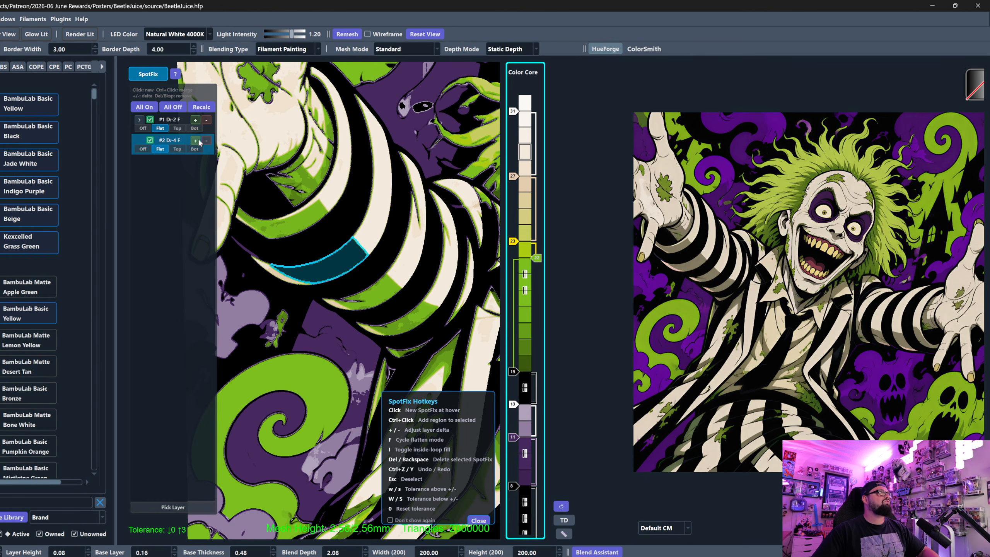
{"action": "left_click", "coordinate": [196, 140]}
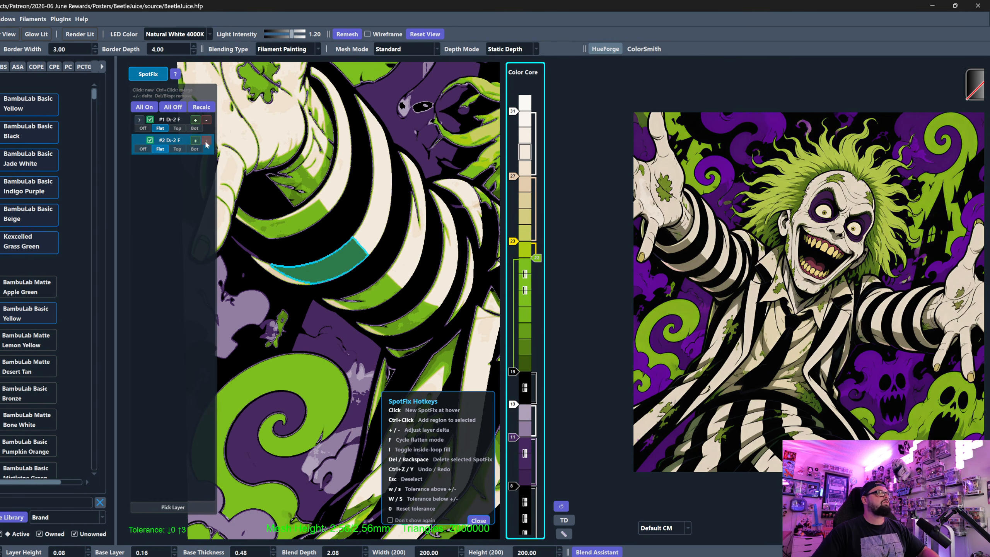
{"action": "left_click", "coordinate": [154, 76]}
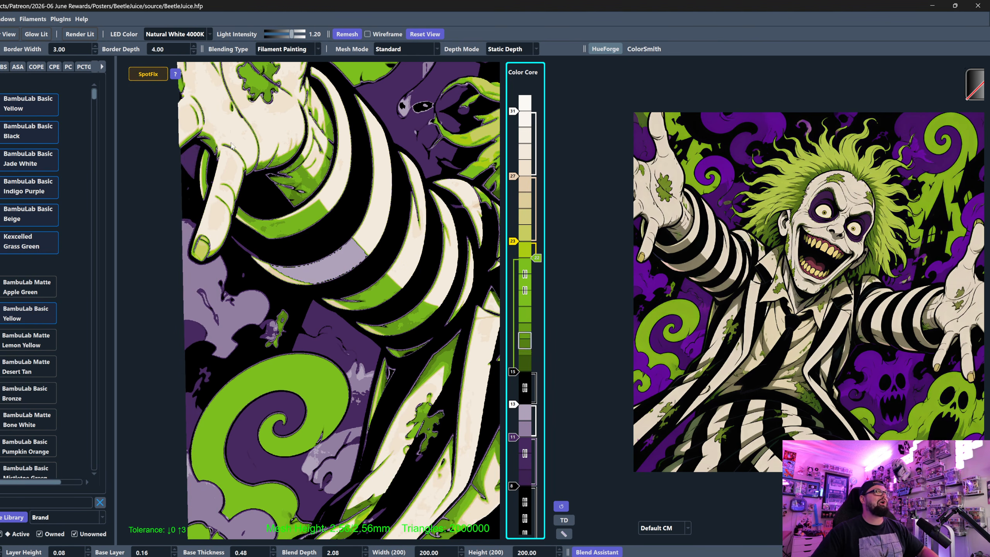
- Try an extra slider at layer 12 between the purple and lower white sliders and disable it
{"action": "left_click", "coordinate": [157, 78]}
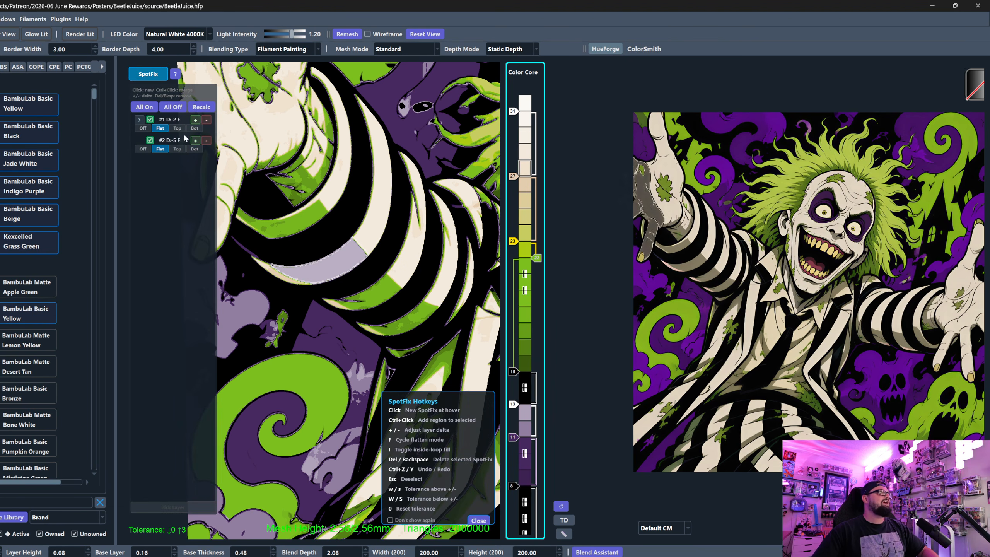
{"action": "mouse_move", "coordinate": [522, 426]}
{"action": "left_mouse_down"}
{"action": "mouse_move", "coordinate": [540, 389]}
{"action": "mouse_move", "coordinate": [538, 404]}
{"action": "left_mouse_up"}
{"action": "scroll", "coordinate": [449, 343], "scroll_direction": "down", "scroll_amount": 3}
{"action": "right_click", "coordinate": [514, 422]}
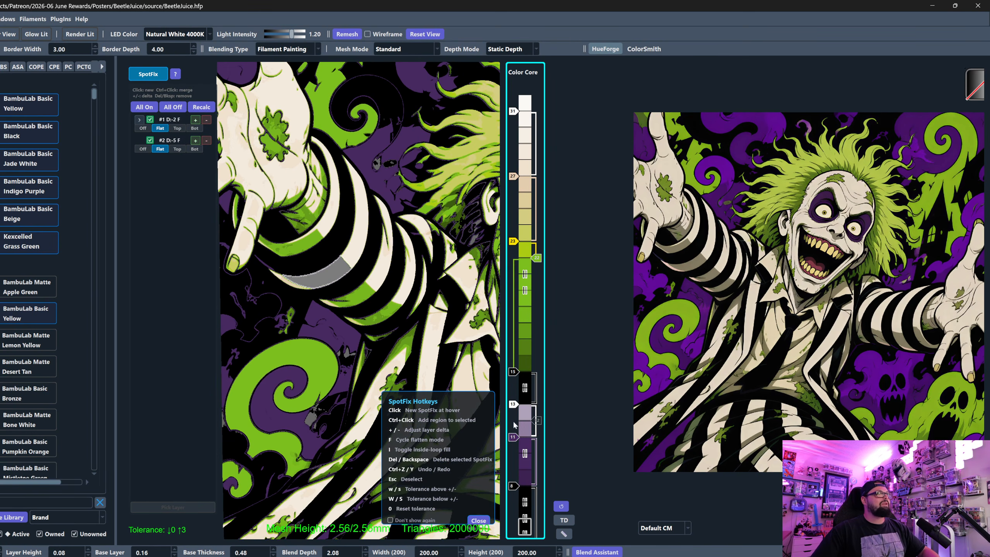
- Remove the SpotFix region from the sleeve stripe and leave SpotFix
{"action": "left_click_drag", "start_coordinate": [337, 341], "coordinate": [359, 370]}
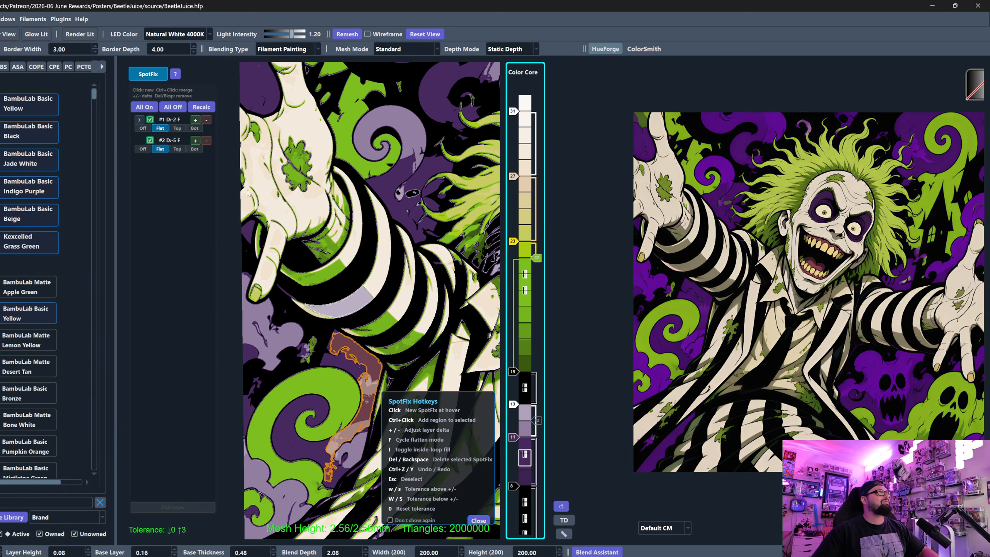
{"action": "left_click", "coordinate": [202, 151]}
{"action": "left_click", "coordinate": [204, 140]}
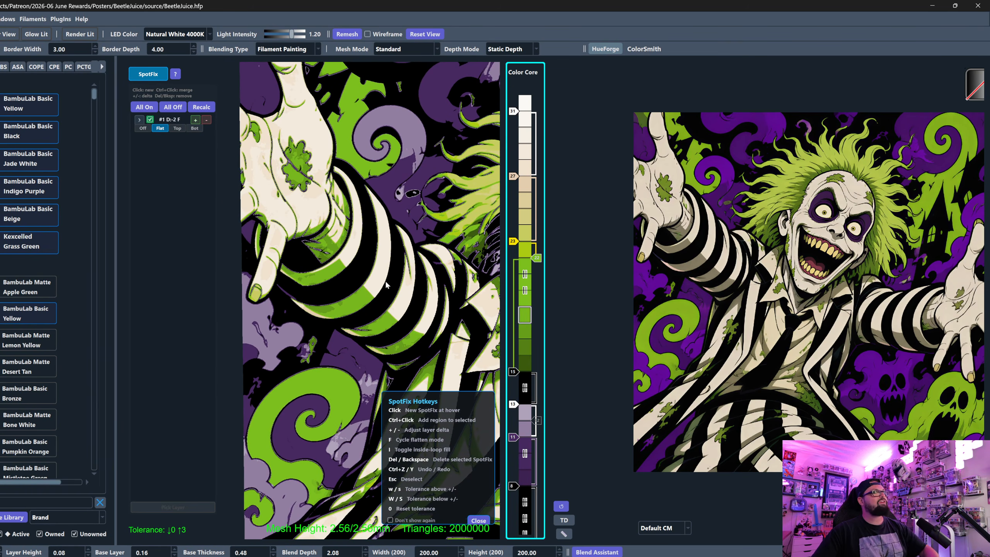
{"action": "left_click", "coordinate": [154, 79]}
- Create a new Flat SpotFix region on the sleeve's green stripe and raise its layer delta to +8
{"action": "scroll", "coordinate": [308, 260], "scroll_direction": "up", "scroll_amount": 4}
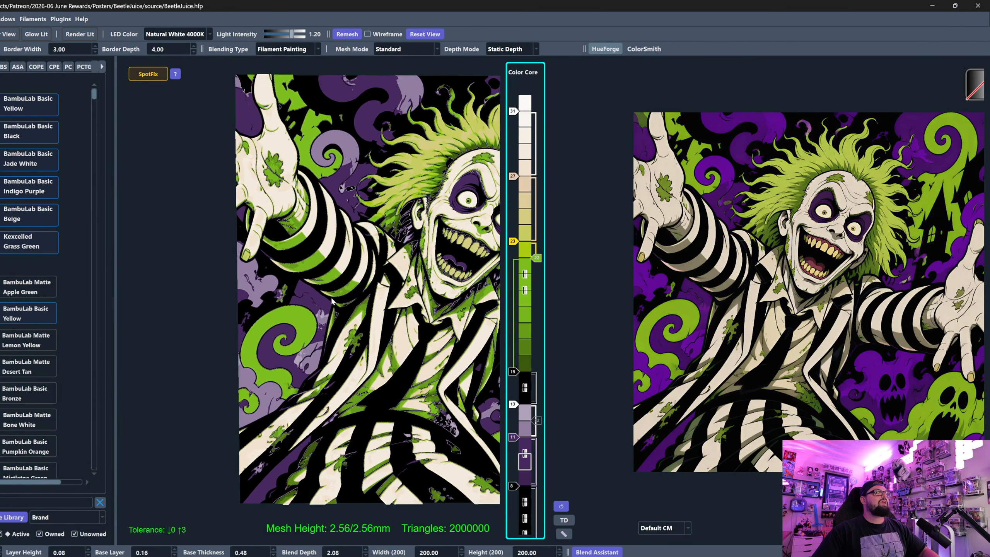
{"action": "scroll", "coordinate": [308, 260], "scroll_direction": "up", "scroll_amount": 3}
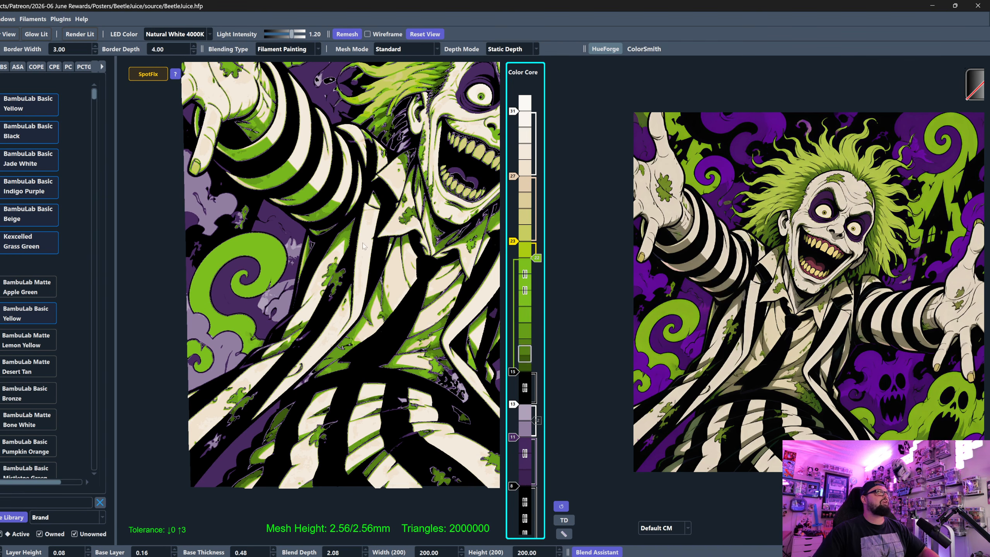
{"action": "middle_click_drag", "start_coordinate": [364, 215], "coordinate": [338, 226]}
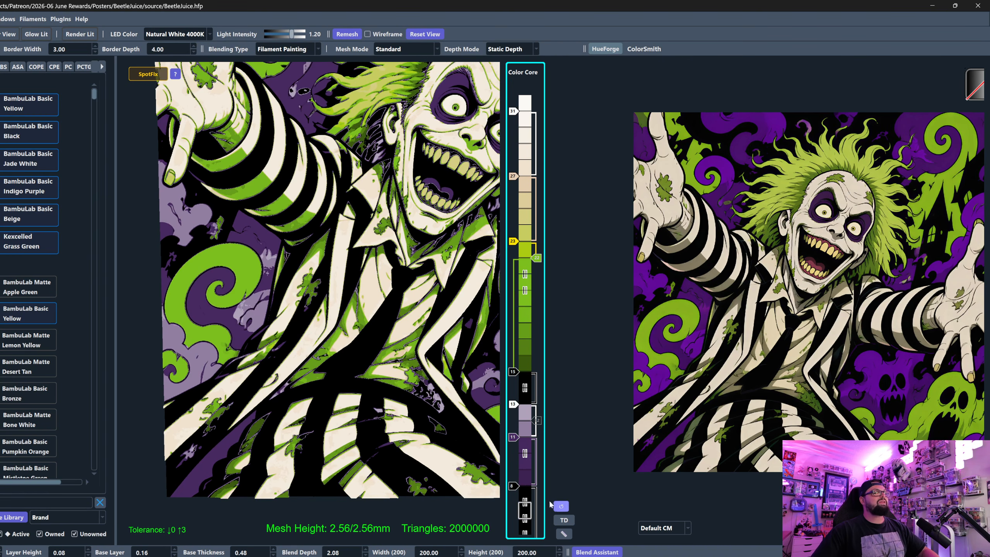
{"action": "middle_click_drag", "start_coordinate": [195, 150], "coordinate": [239, 238]}
{"action": "scroll", "coordinate": [218, 238], "scroll_direction": "up", "scroll_amount": 4}
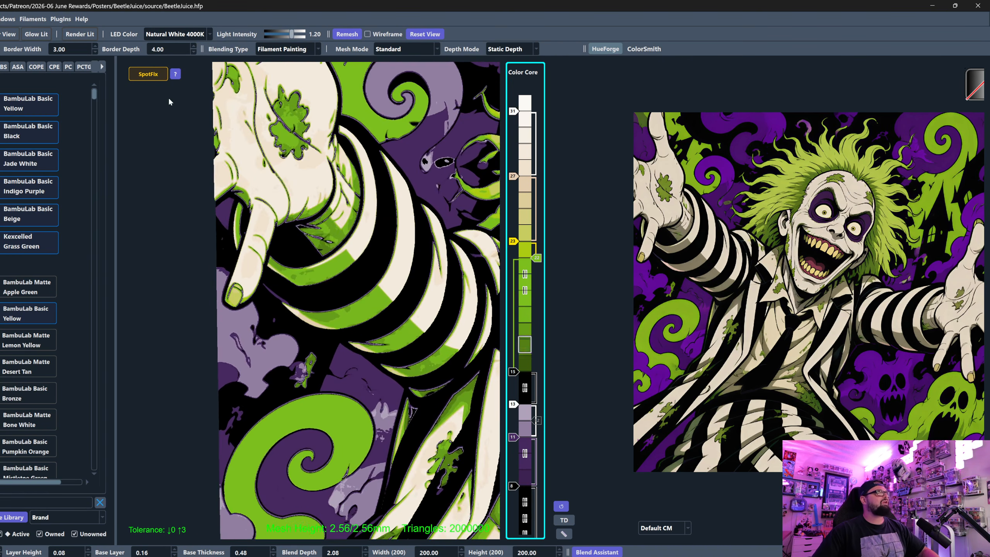
{"action": "left_click", "coordinate": [149, 74]}
{"action": "left_click", "coordinate": [330, 314]}
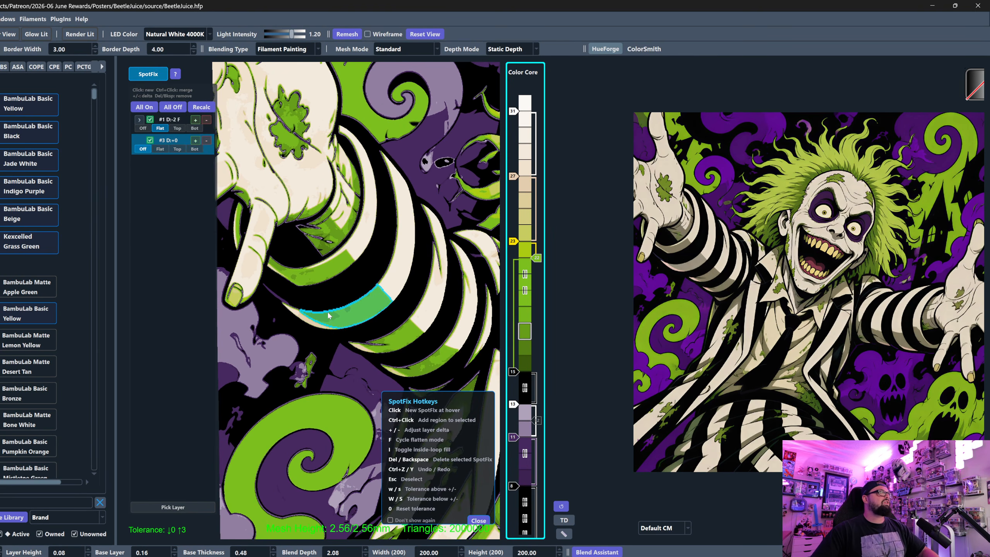
{"action": "left_click", "coordinate": [196, 142]}
{"action": "left_click", "coordinate": [196, 142]}
{"action": "left_click", "coordinate": [195, 142]}
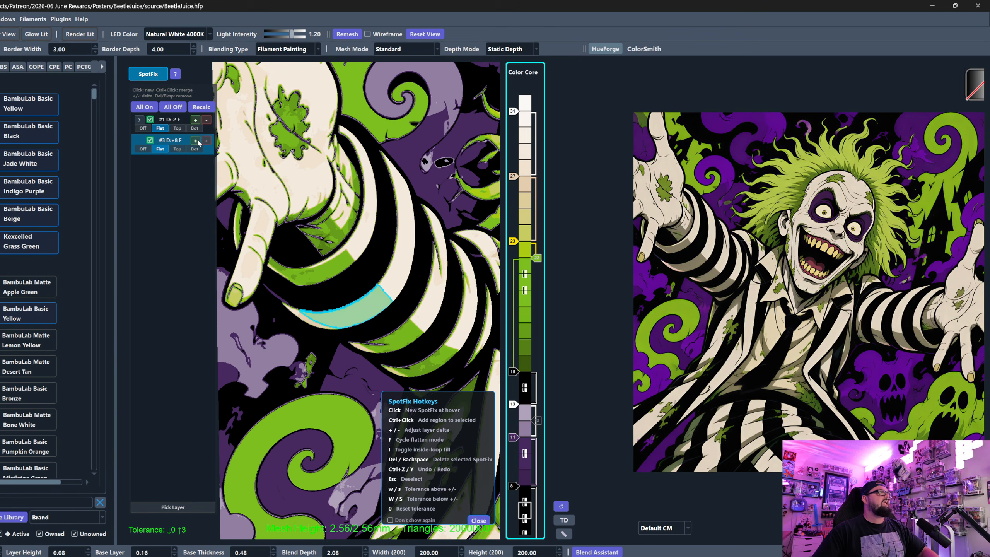
- Try a layer delta of +11 on the sleeve stripe region, leave SpotFix and compare the stripe with the reference image
{"action": "left_click", "coordinate": [195, 141]}
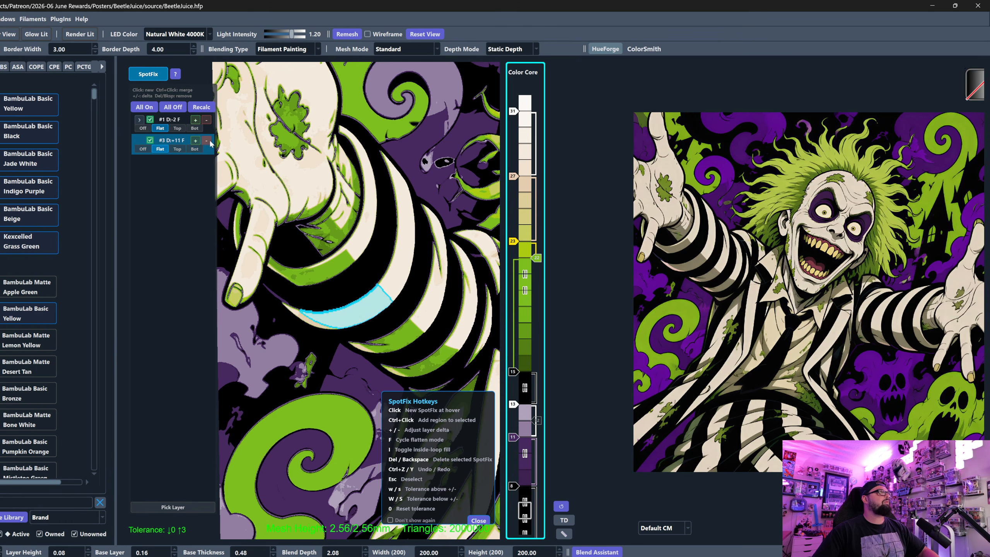
{"action": "left_click", "coordinate": [207, 140]}
{"action": "left_click", "coordinate": [148, 74]}
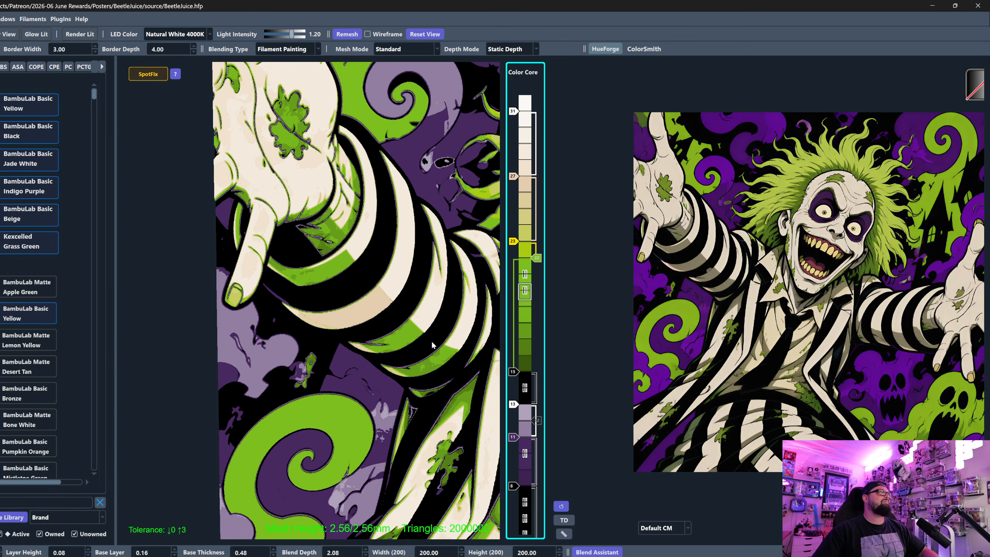
{"action": "scroll", "coordinate": [434, 345], "scroll_direction": "down", "scroll_amount": 4}
{"action": "left_click_drag", "start_coordinate": [433, 345], "coordinate": [356, 347]}
{"action": "scroll", "coordinate": [355, 350], "scroll_direction": "down", "scroll_amount": 1}
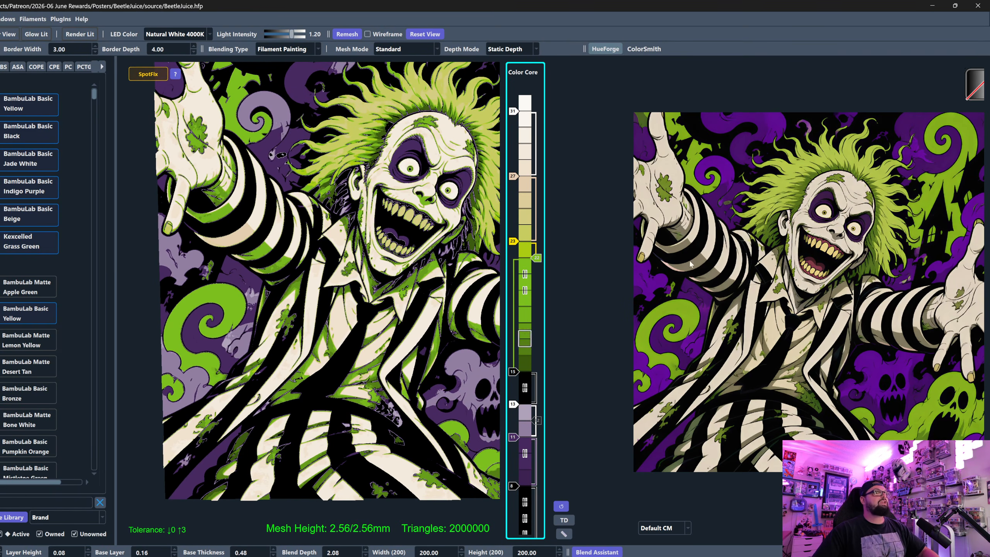
{"action": "left_click", "coordinate": [726, 295]}
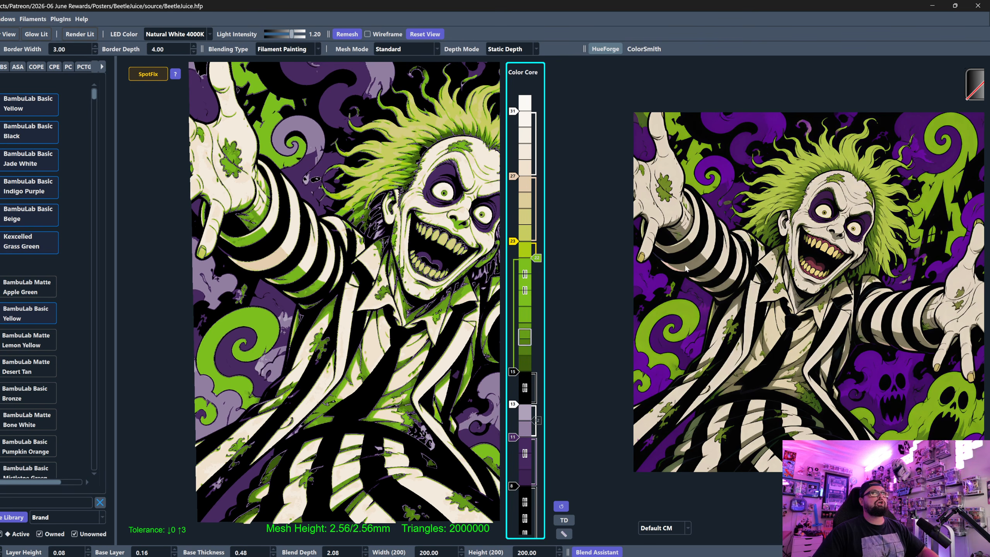
{"action": "left_click_drag", "start_coordinate": [331, 258], "coordinate": [437, 250]}
{"action": "scroll", "coordinate": [392, 281], "scroll_direction": "up", "scroll_amount": 4}
- Lower the sleeve stripe region's layer delta to +7, checking the colour with SpotFix switched off before reopening it
{"action": "left_click", "coordinate": [157, 76]}
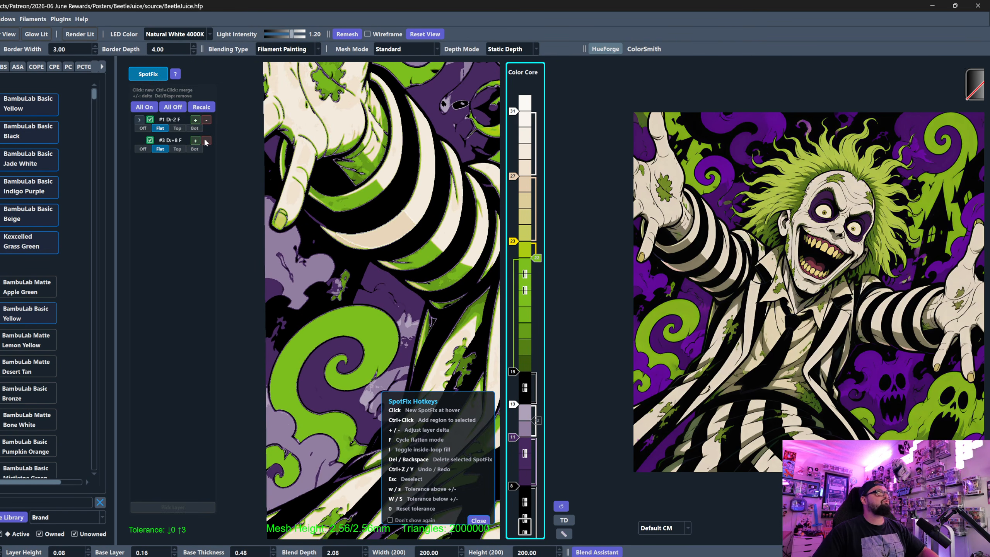
{"action": "left_click", "coordinate": [154, 75]}
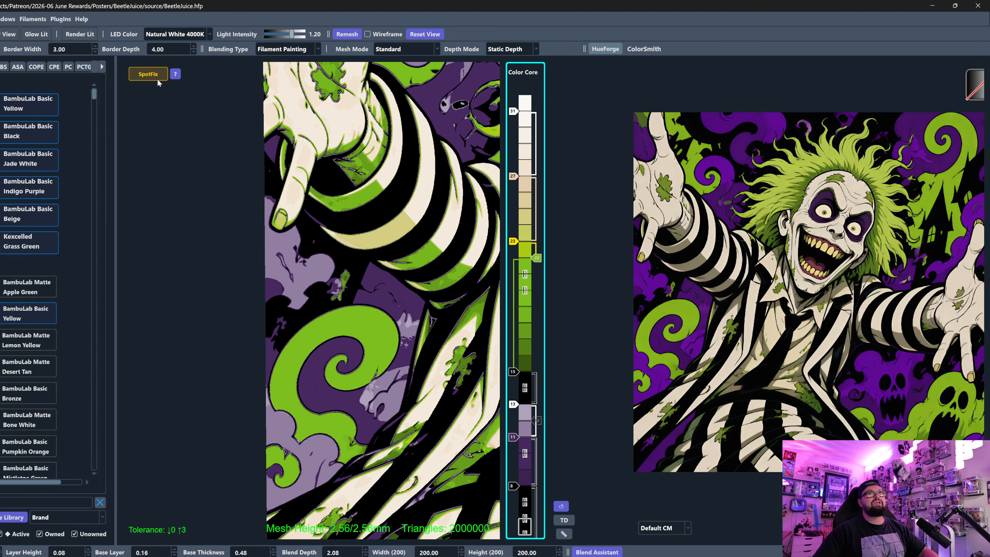
{"action": "left_click", "coordinate": [158, 83]}
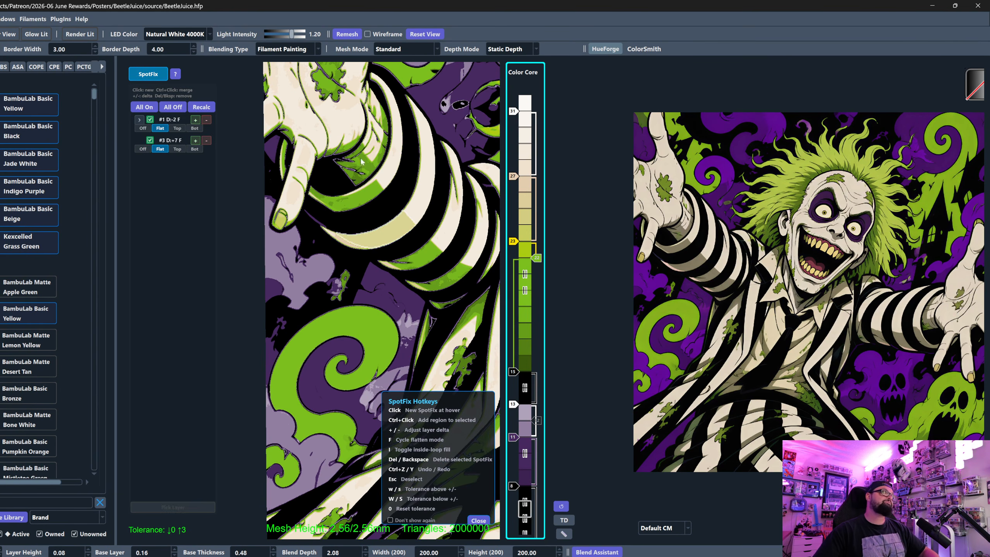
- Set Brightness Adjust to 0.08 to flatten the green tones in the sleeve shading
{"action": "scroll", "coordinate": [460, 292], "scroll_direction": "down", "scroll_amount": 2}
{"action": "middle_click_drag", "start_coordinate": [462, 293], "coordinate": [390, 235]}
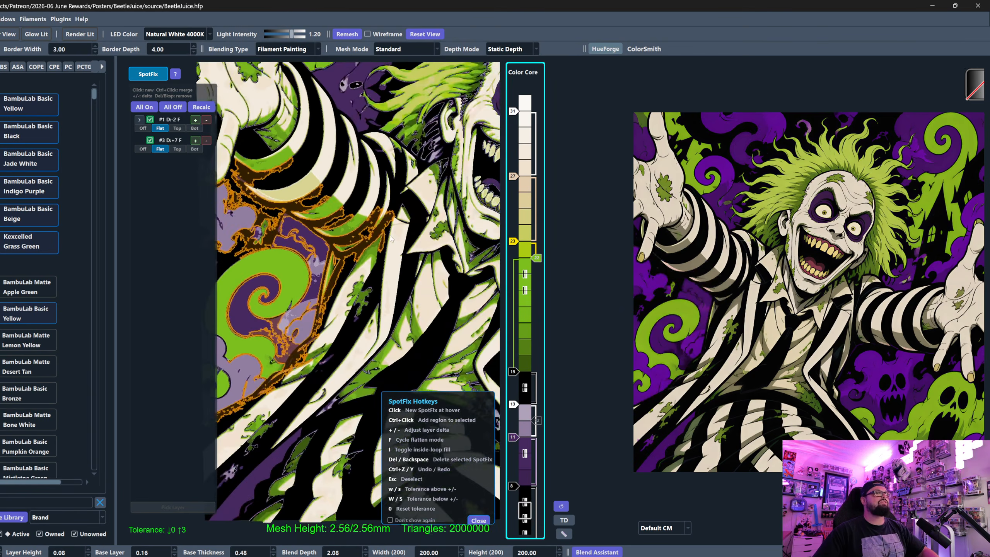
{"action": "scroll", "coordinate": [391, 238], "scroll_direction": "down", "scroll_amount": 2}
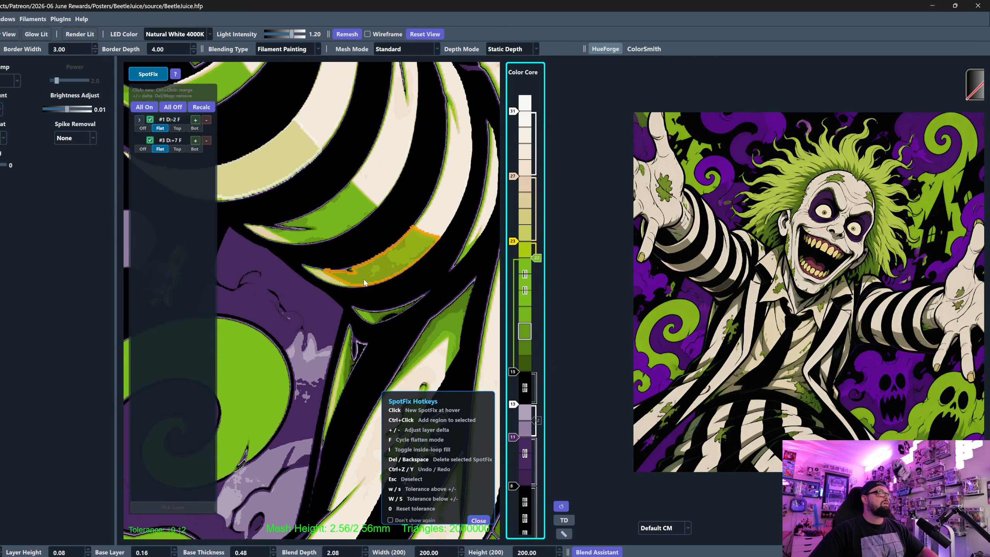
{"action": "scroll", "coordinate": [64, 112], "scroll_direction": "up", "scroll_amount": 4}
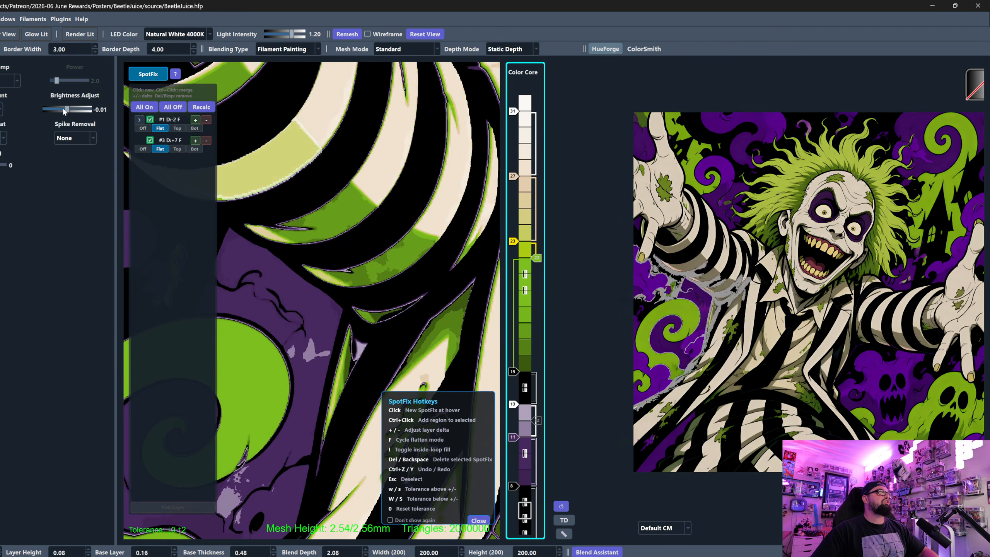
{"action": "scroll", "coordinate": [64, 111], "scroll_direction": "up", "scroll_amount": 2}
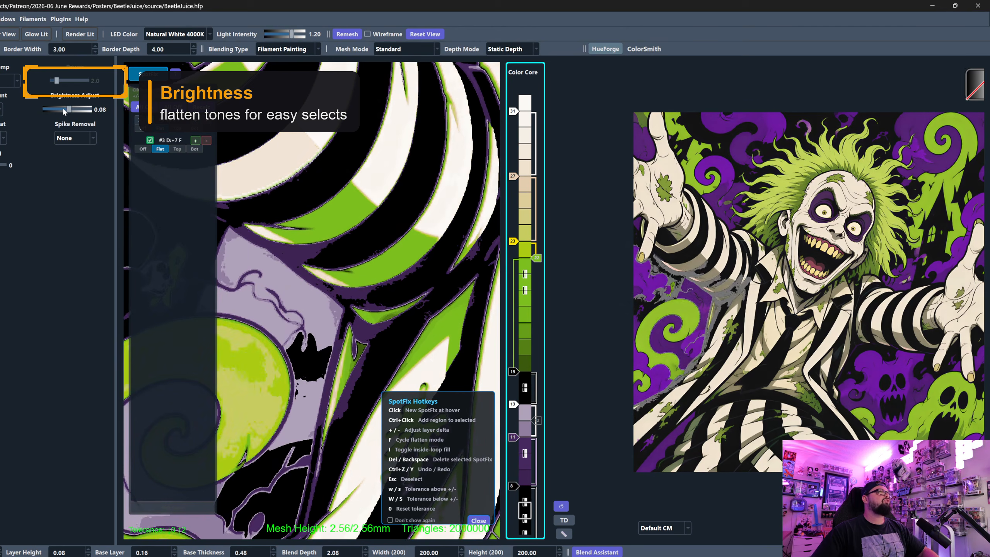
{"action": "scroll", "coordinate": [377, 268], "scroll_direction": "down", "scroll_amount": 3}
{"action": "scroll", "coordinate": [393, 281], "scroll_direction": "up", "scroll_amount": 3}
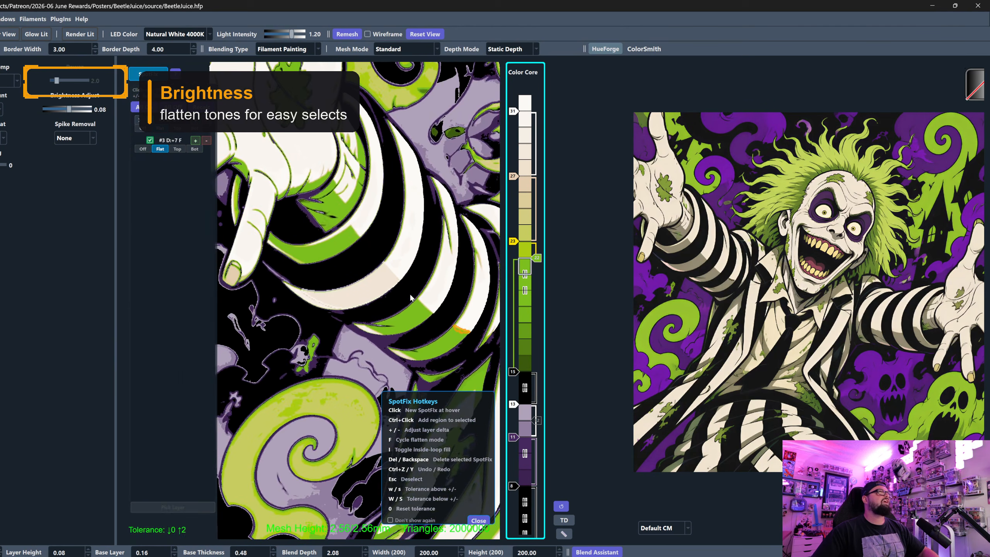
{"action": "left_click", "coordinate": [331, 245]}
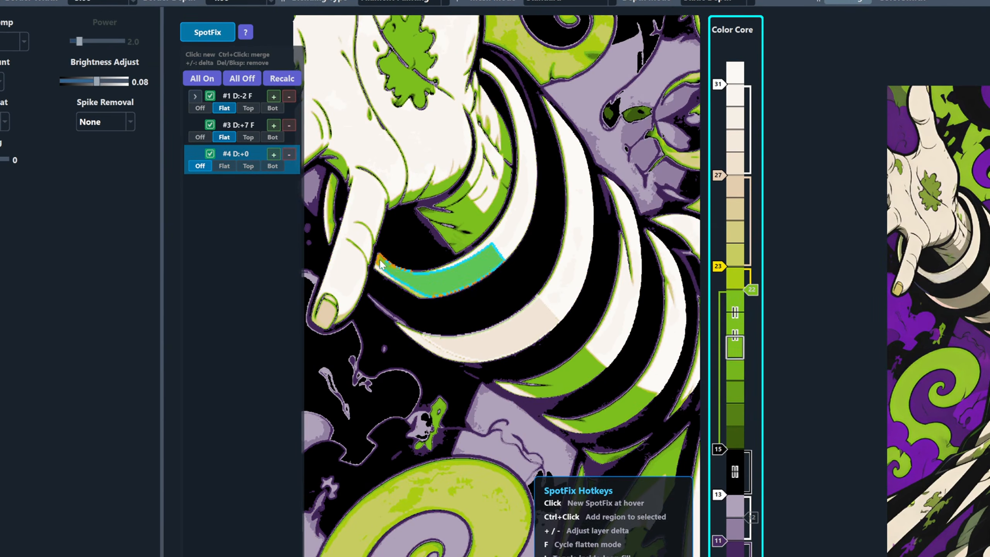
{"action": "left_click", "coordinate": [303, 250]}
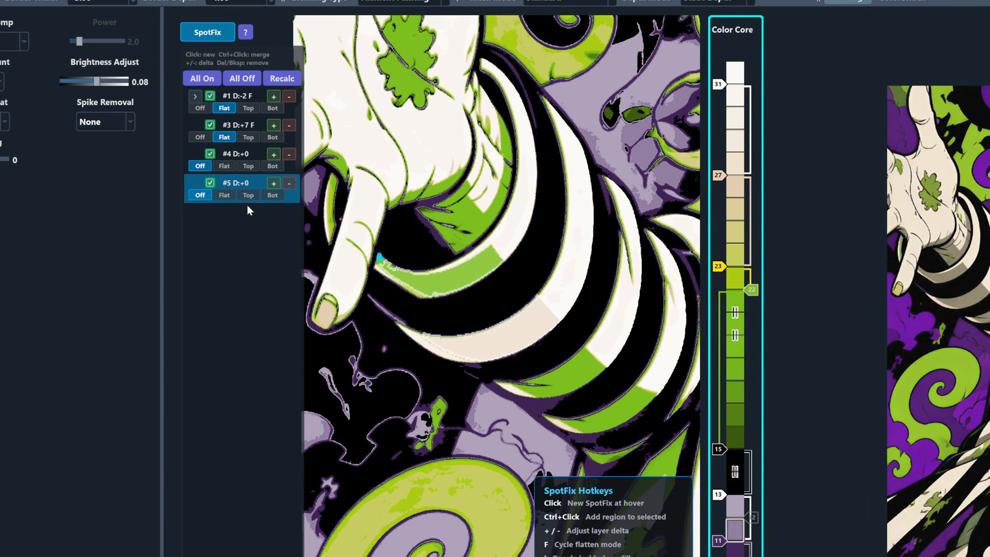
{"action": "left_click", "coordinate": [245, 180]}
{"action": "key", "text": "Delete"}
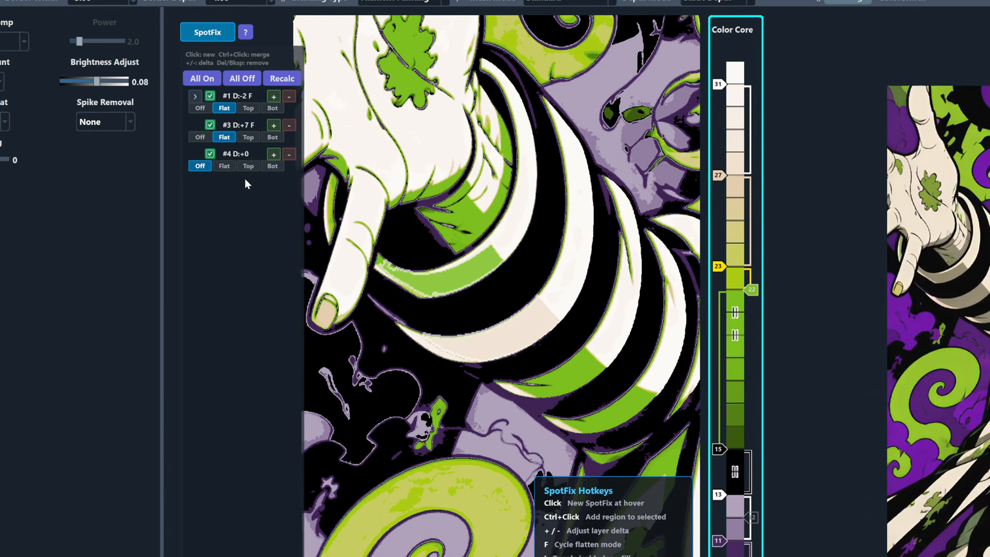
{"action": "left_click", "coordinate": [244, 149]}
{"action": "key", "text": "Delete"}
- Merge the other green shading patches of the same sleeve's stripes into the Flat +7 SpotFix region
{"action": "left_click", "coordinate": [380, 265], "text": "ctrl"}
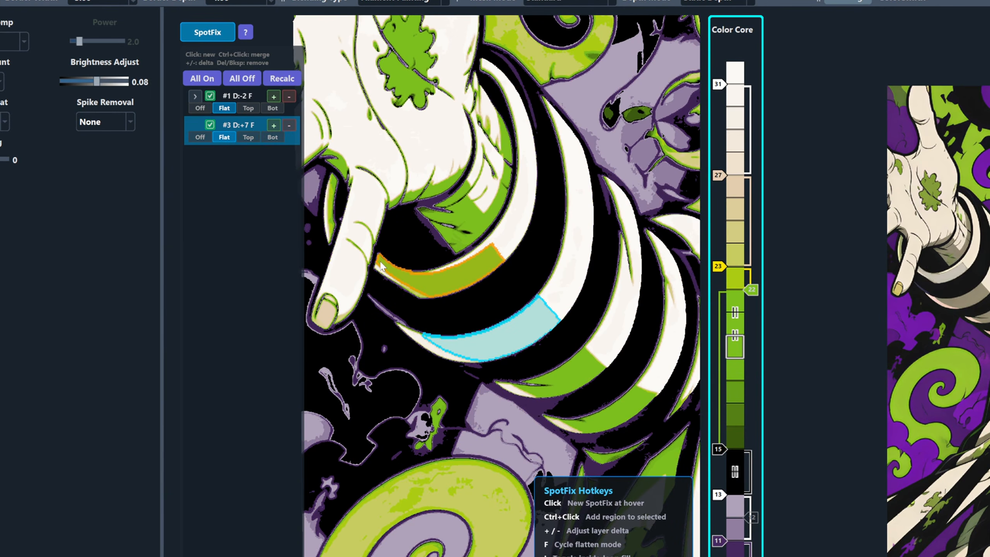
{"action": "left_click", "coordinate": [532, 382], "text": "ctrl"}
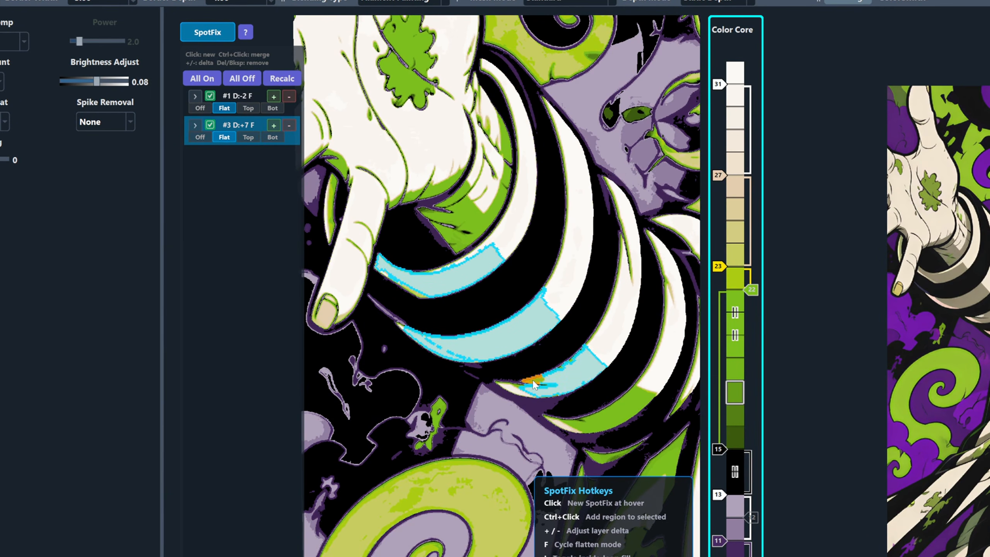
{"action": "left_click_drag", "start_coordinate": [597, 437], "coordinate": [523, 336]}
{"action": "scroll", "coordinate": [523, 336], "scroll_direction": "up", "scroll_amount": 3}
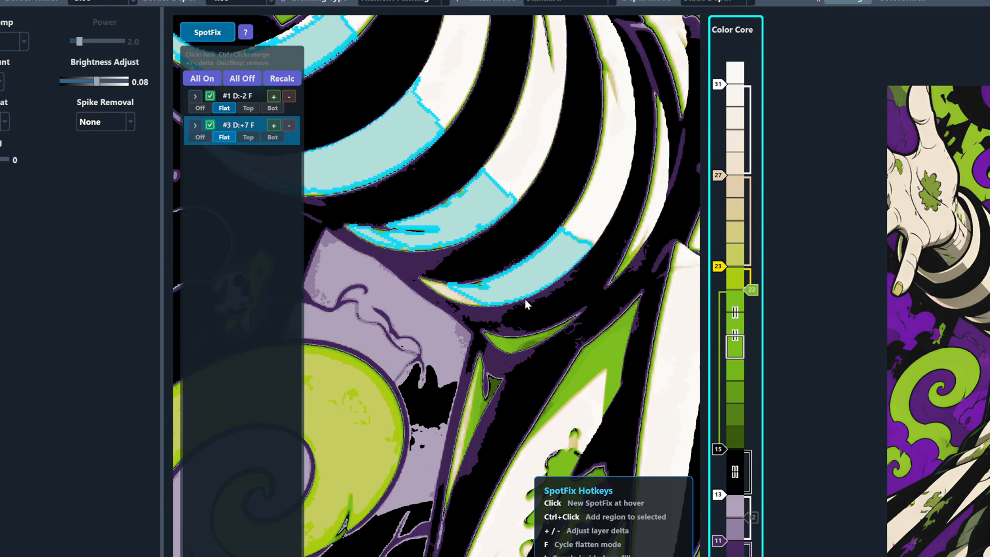
- Merge the green jacket patch below the sleeve and the green shirt shading left of the tie into the Flat +7 region
{"action": "scroll", "coordinate": [506, 291], "scroll_direction": "up", "scroll_amount": 3}
{"action": "scroll", "coordinate": [486, 285], "scroll_direction": "down", "scroll_amount": 3}
{"action": "left_click_drag", "start_coordinate": [406, 270], "coordinate": [377, 102]}
{"action": "left_click", "coordinate": [572, 268], "text": "ctrl"}
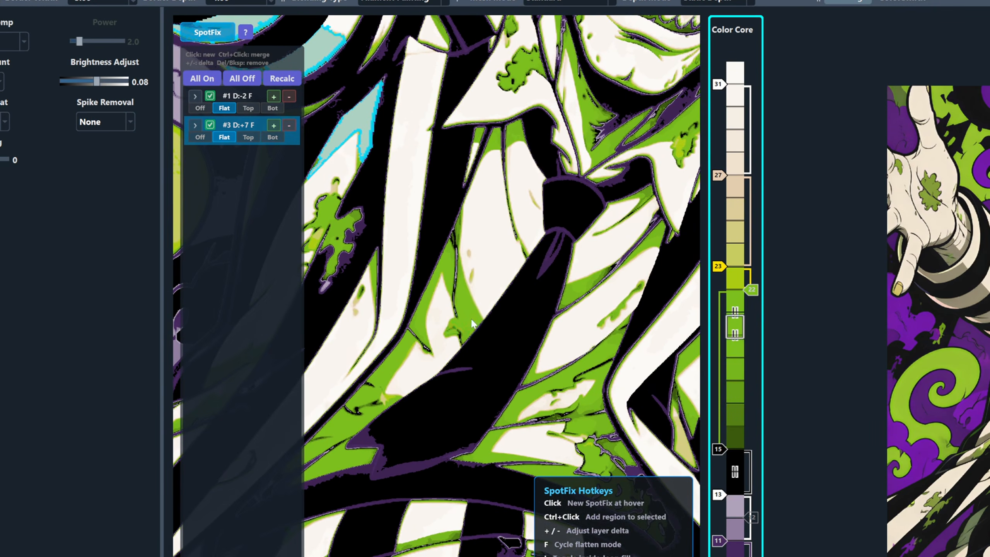
{"action": "left_click", "coordinate": [464, 338], "text": "ctrl"}
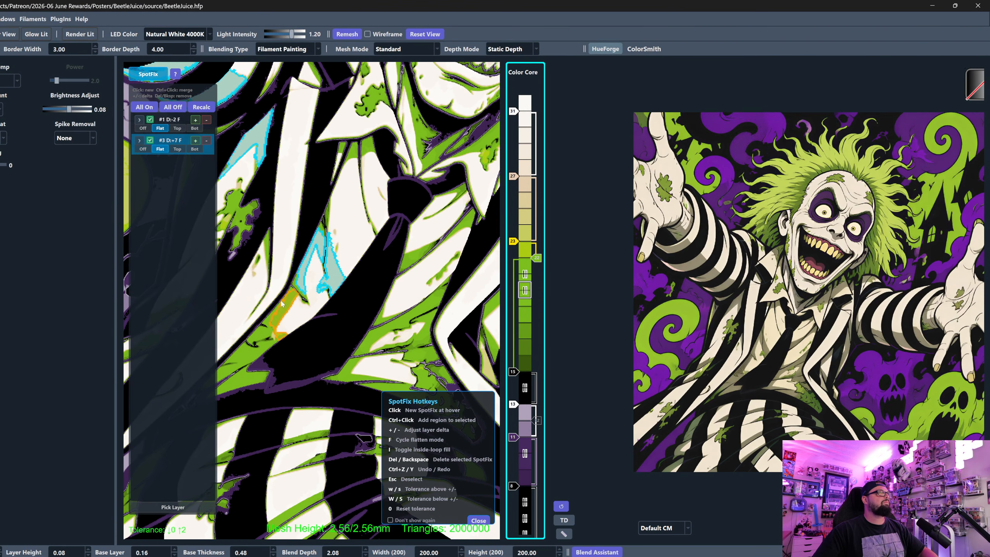
{"action": "left_click", "coordinate": [270, 319], "text": "ctrl"}
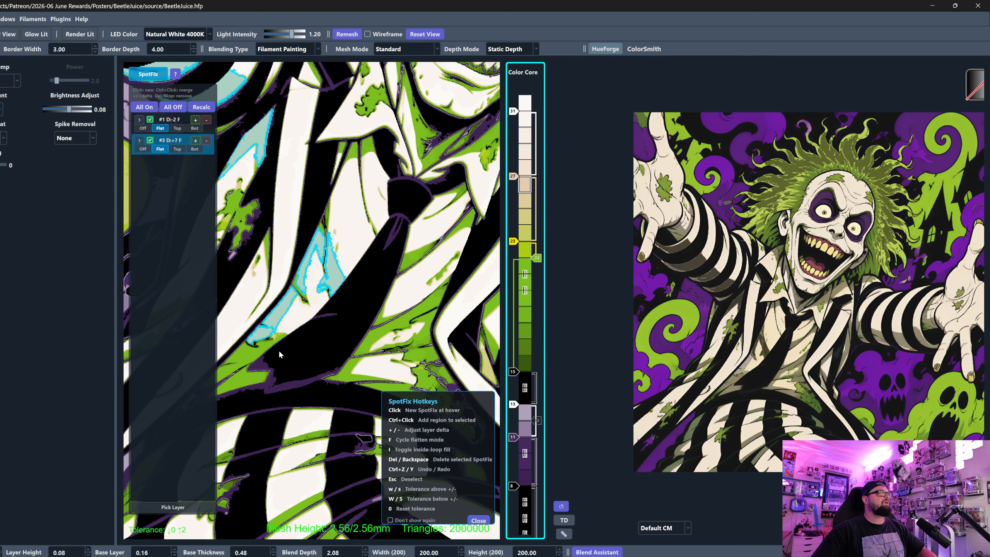
{"action": "left_click", "coordinate": [276, 343], "text": "ctrl"}
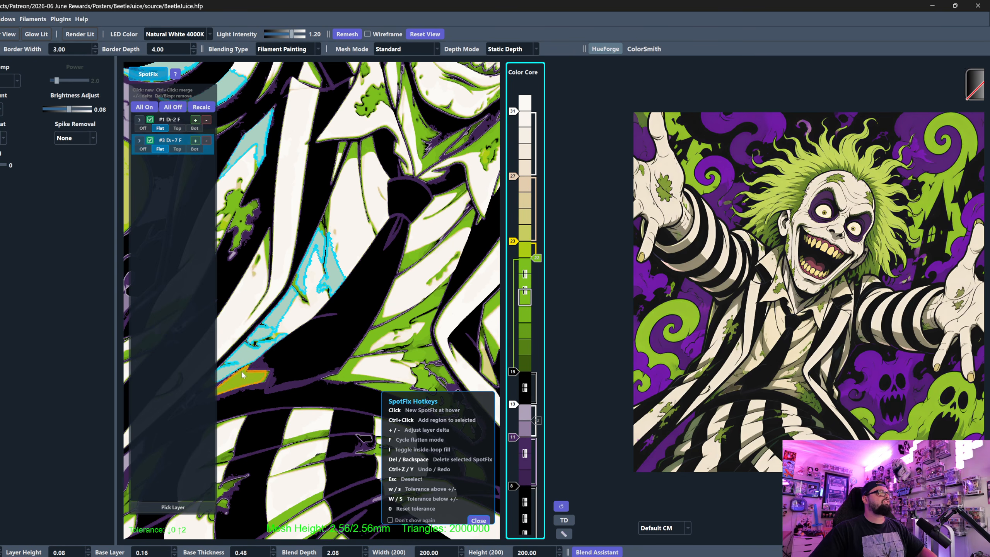
- Merge the green shirt shading patches right of the tie, down to the jacket edge, into the Flat +7 region
{"action": "left_click", "coordinate": [370, 338], "text": "ctrl"}
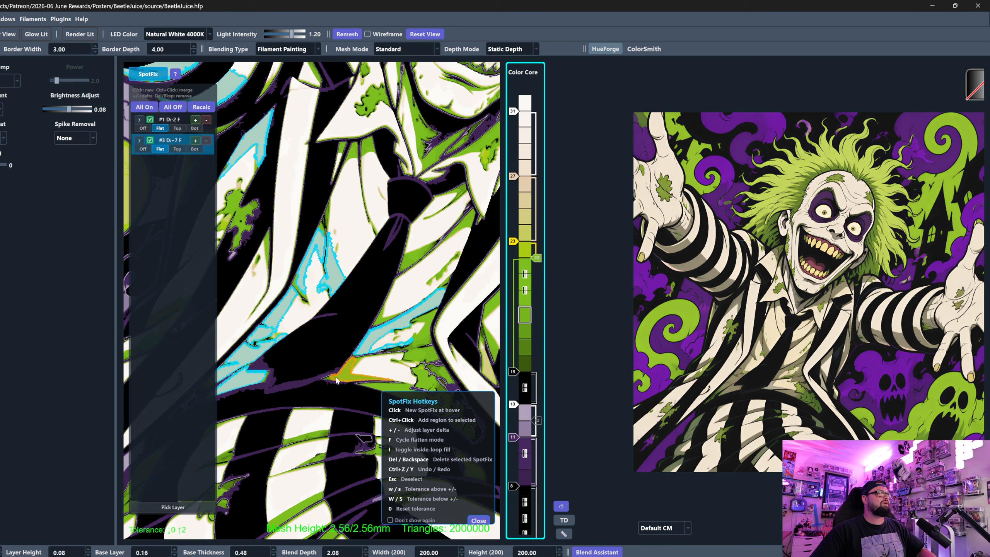
{"action": "left_click", "coordinate": [336, 380], "text": "ctrl"}
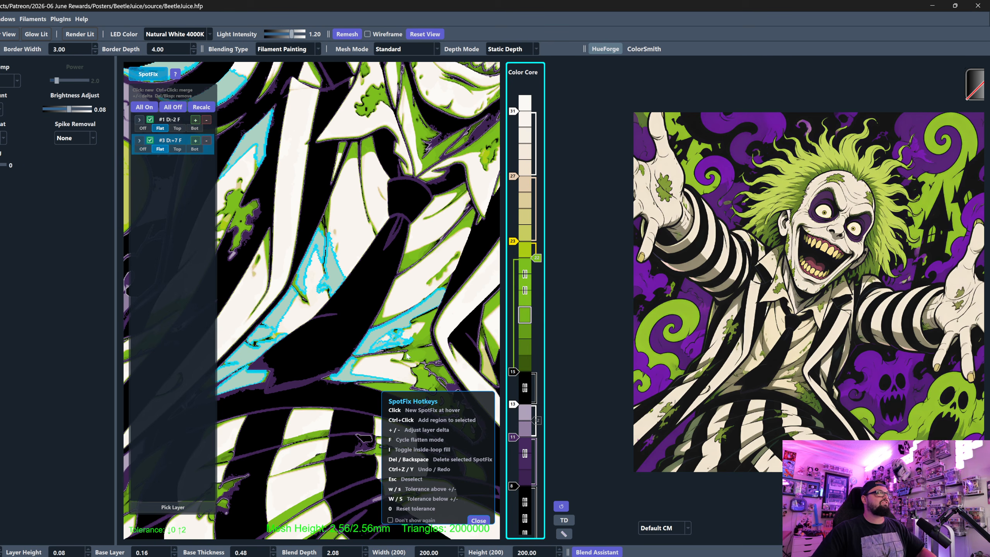
{"action": "left_click", "coordinate": [428, 360], "text": "ctrl"}
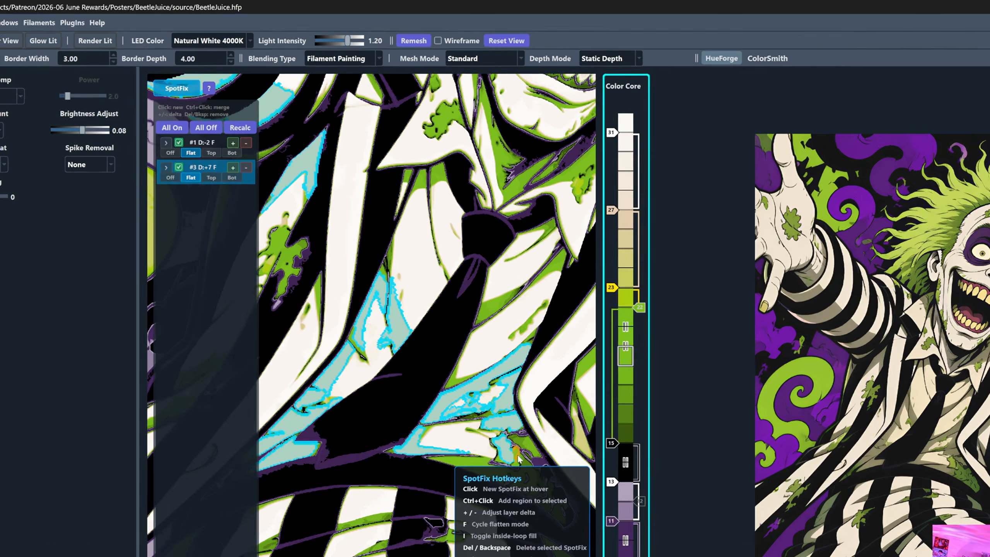
{"action": "left_click", "coordinate": [435, 368], "text": "ctrl"}
- Merge the green shading on the right collar and on the neck below the chin into the Flat +7 region
{"action": "middle_click_drag", "start_coordinate": [436, 369], "coordinate": [370, 375]}
{"action": "middle_click_drag", "start_coordinate": [519, 496], "coordinate": [561, 556]}
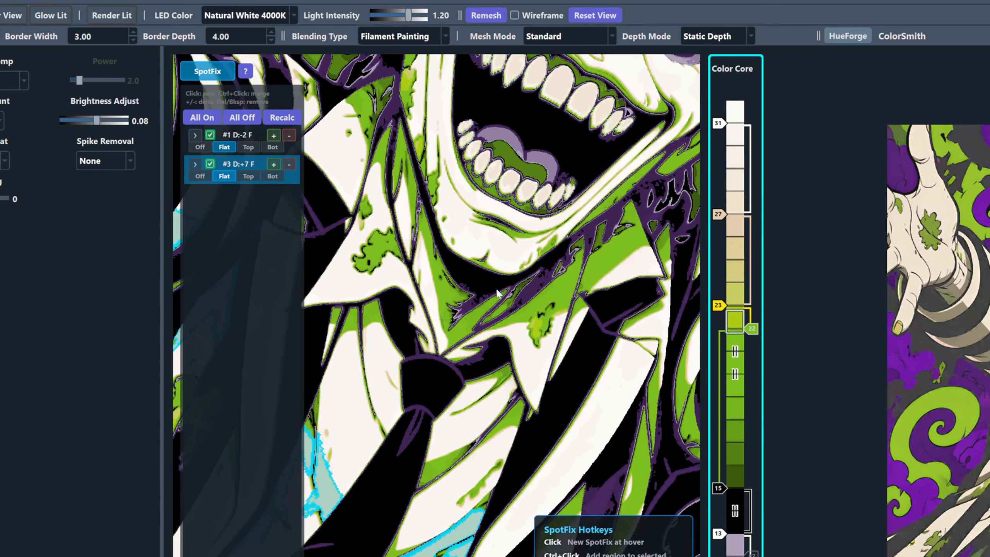
{"action": "left_click", "coordinate": [632, 231], "text": "ctrl"}
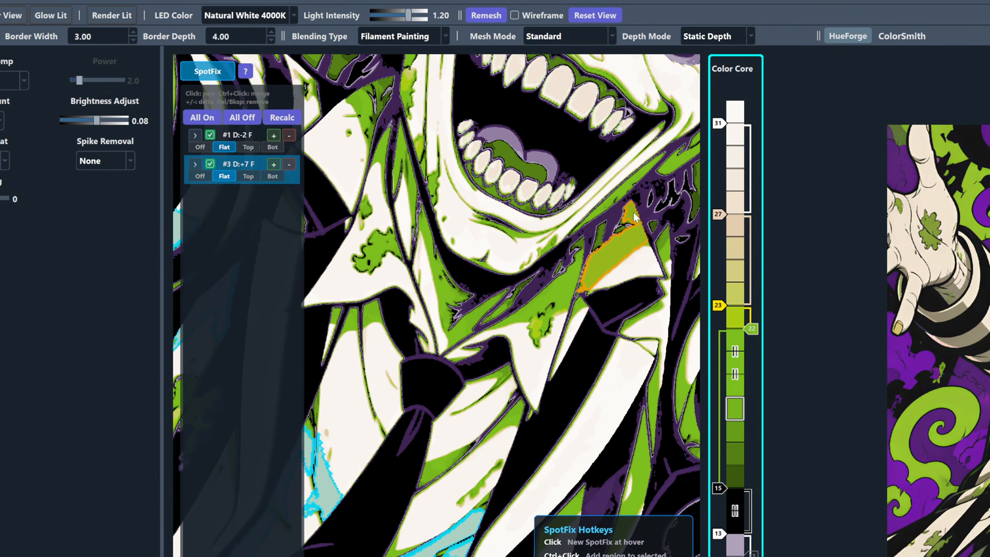
{"action": "left_click", "coordinate": [581, 258], "text": "ctrl"}
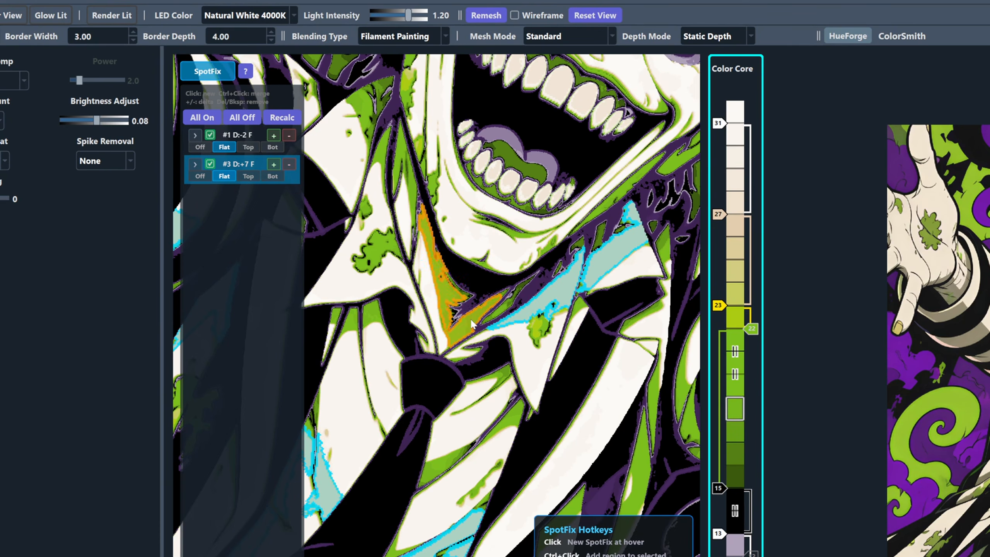
{"action": "left_click", "coordinate": [473, 323], "text": "ctrl"}
{"action": "left_click", "coordinate": [510, 310], "text": "ctrl"}
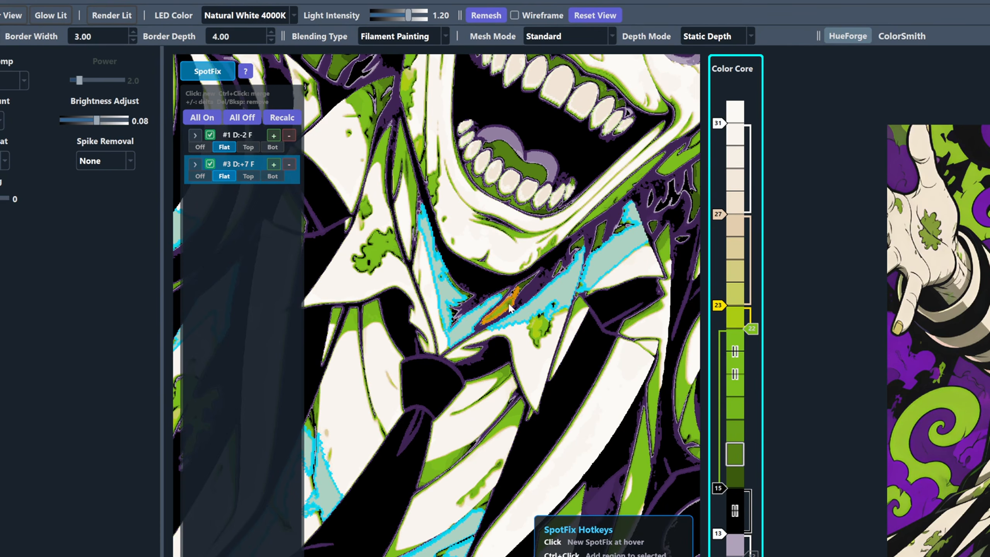
- Merge the left collar's green stain and the green strips along the neck and upper collar into the Flat +7 region
{"action": "left_click", "coordinate": [391, 252], "text": "ctrl"}
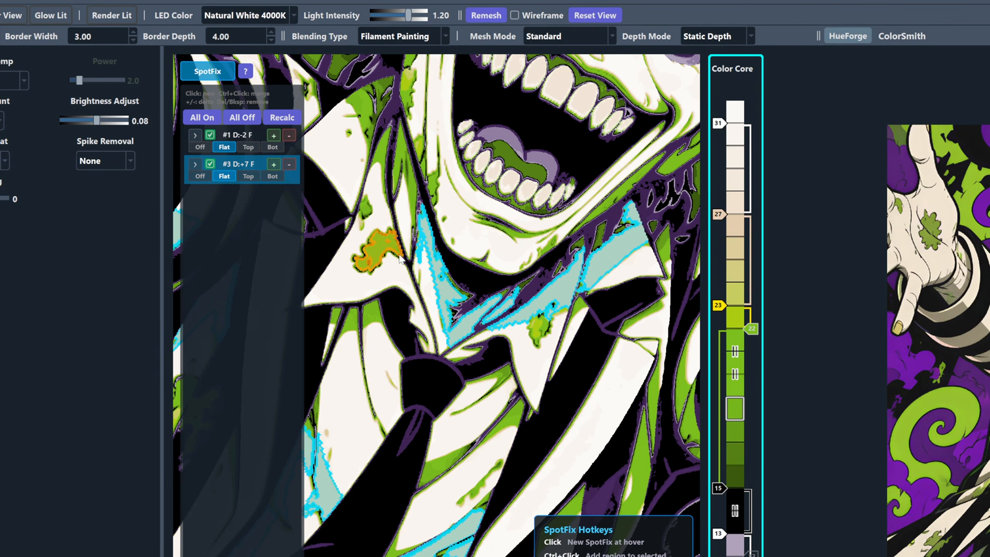
{"action": "left_click", "coordinate": [404, 155], "text": "ctrl"}
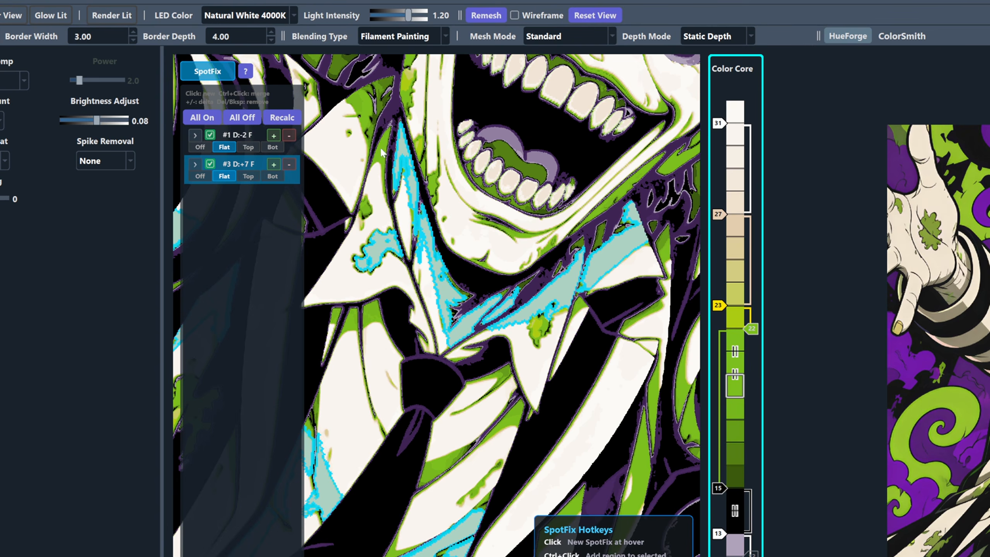
{"action": "left_click", "coordinate": [385, 154], "text": "ctrl"}
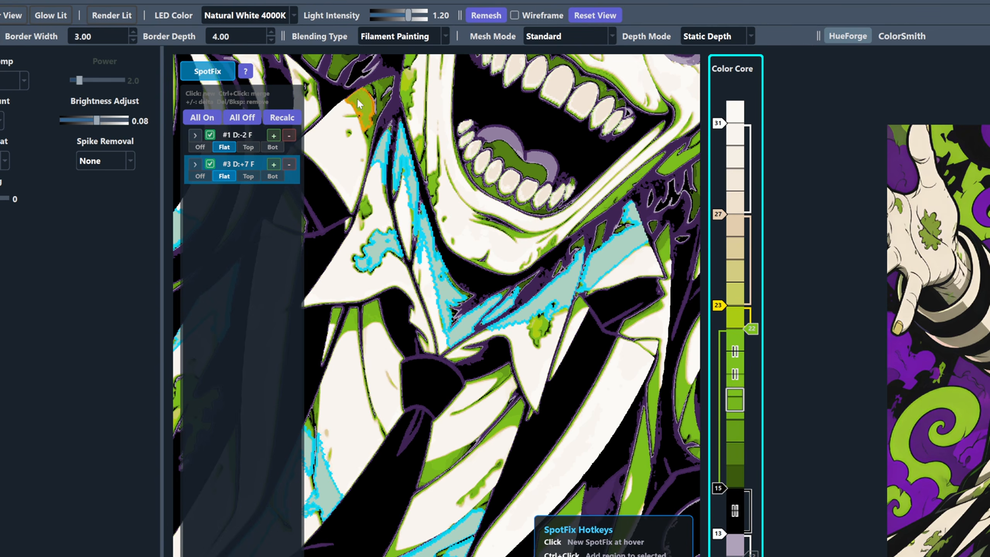
{"action": "left_click", "coordinate": [372, 130], "text": "ctrl"}
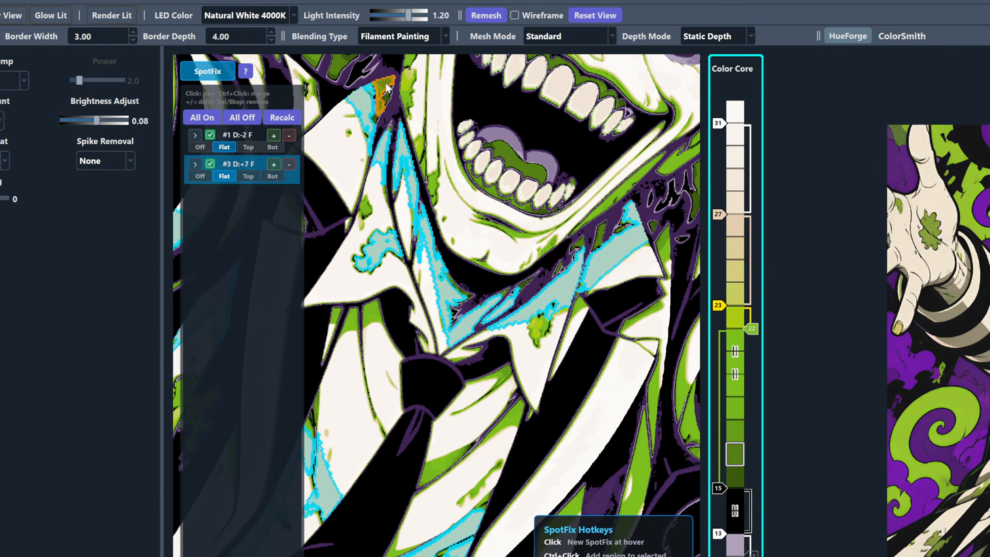
{"action": "left_click", "coordinate": [386, 84], "text": "ctrl"}
{"action": "left_click", "coordinate": [365, 207], "text": "ctrl"}
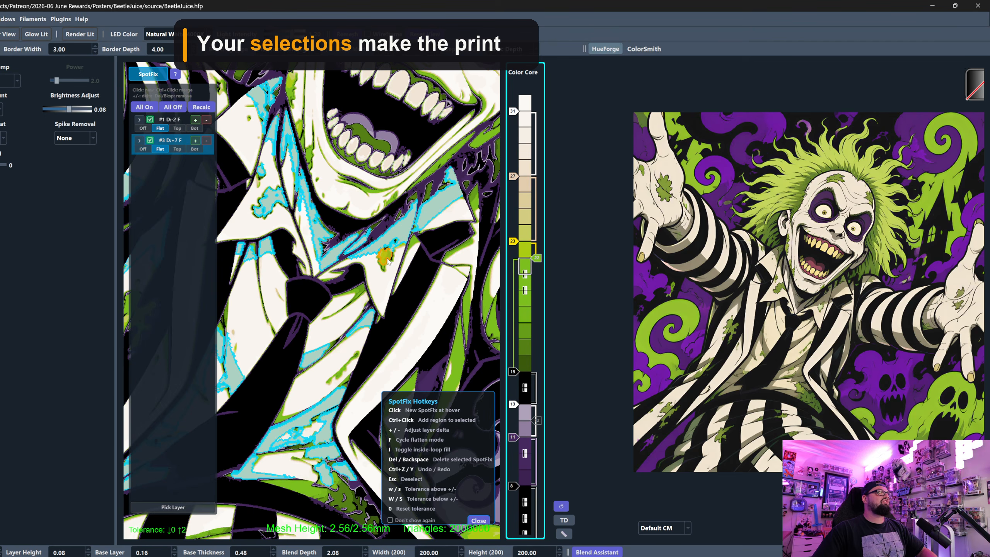
- Merge the green shading at the right sleeve's shoulder end and along the jacket edge below it into the Flat +7 region
{"action": "left_click_drag", "start_coordinate": [387, 261], "coordinate": [151, 182]}
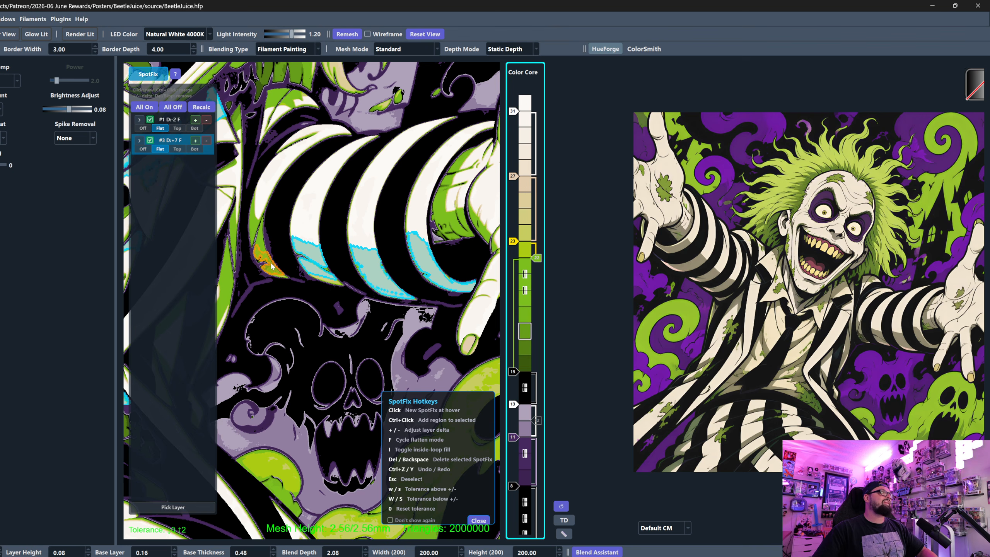
{"action": "left_click", "coordinate": [258, 230], "text": "ctrl"}
{"action": "right_click_drag", "start_coordinate": [259, 232], "coordinate": [384, 247]}
{"action": "left_click", "coordinate": [366, 256], "text": "ctrl"}
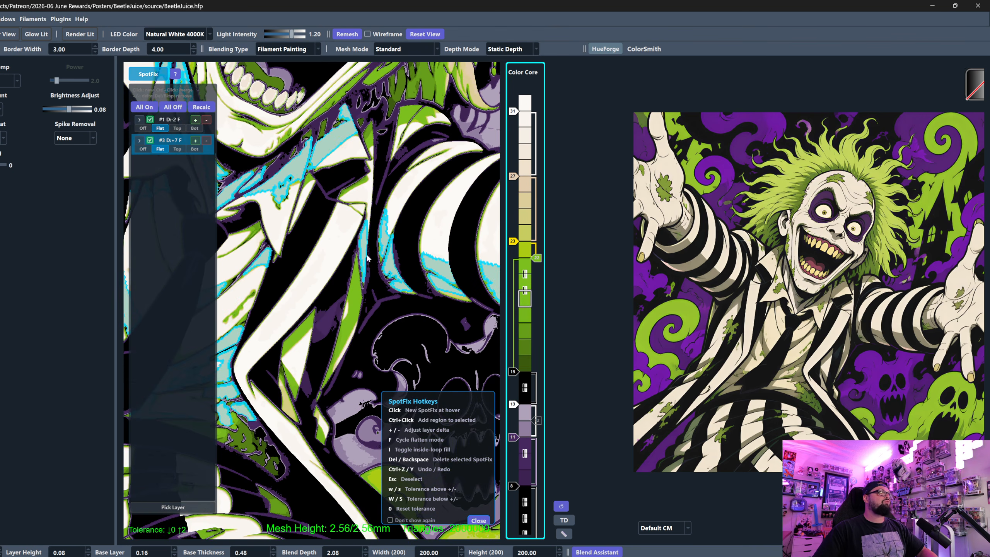
{"action": "left_click", "coordinate": [357, 291], "text": "ctrl"}
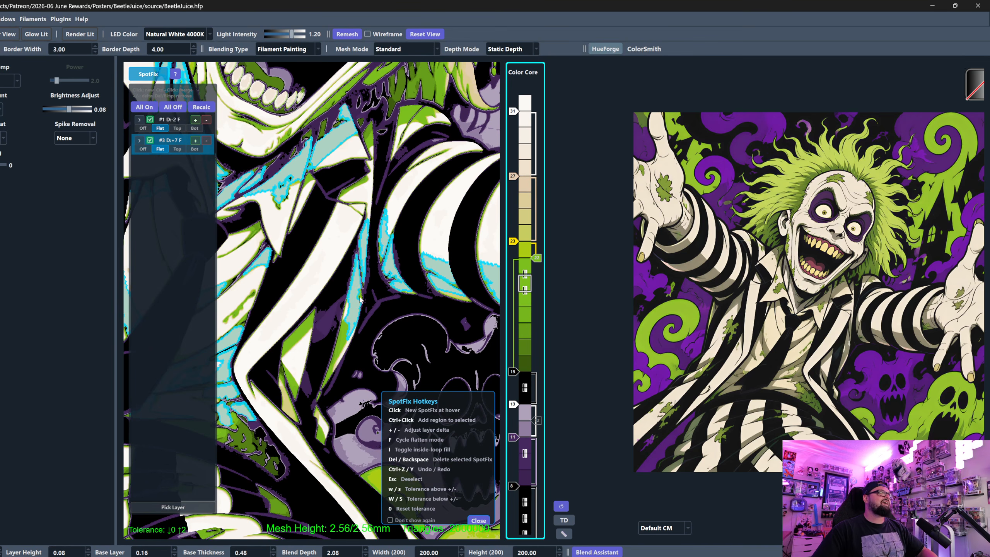
{"action": "left_click", "coordinate": [343, 339], "text": "ctrl"}
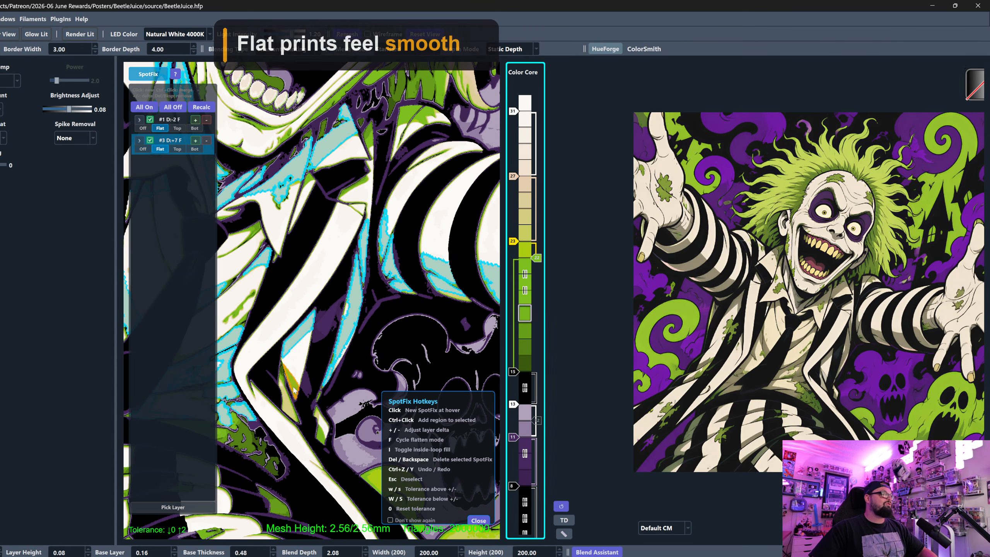
{"action": "middle_click_drag", "start_coordinate": [338, 440], "coordinate": [286, 370]}
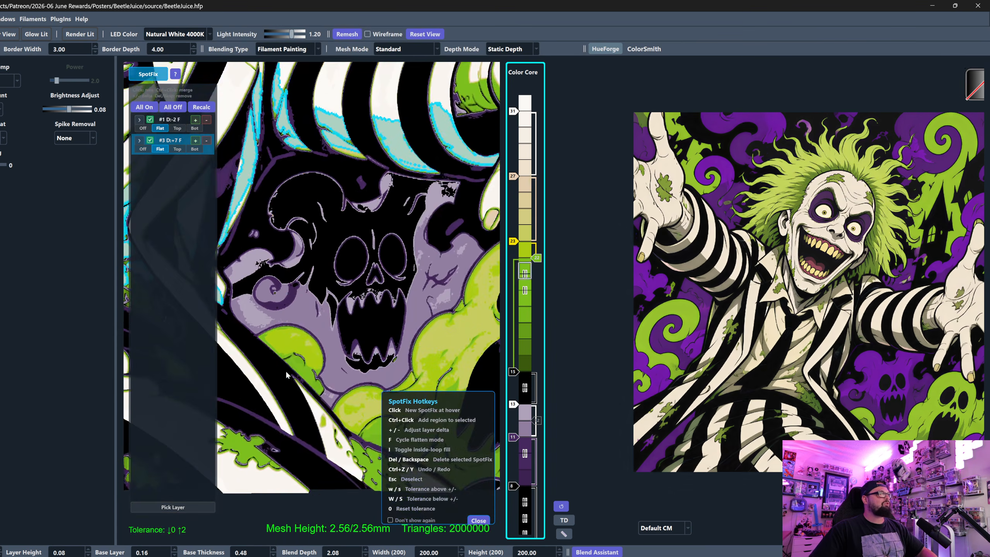
{"action": "scroll", "coordinate": [300, 322], "scroll_direction": "down", "scroll_amount": 5}
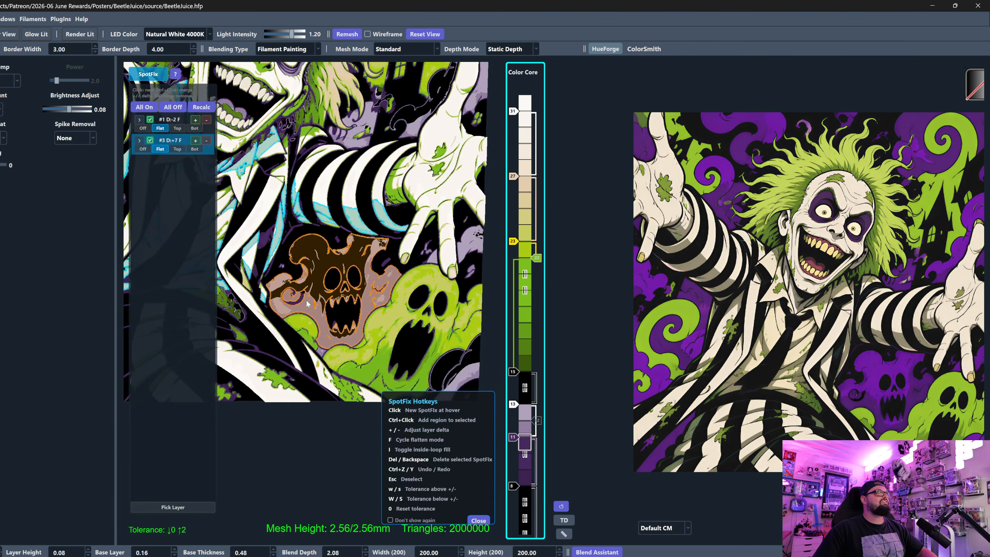
{"action": "middle_click_drag", "start_coordinate": [269, 280], "coordinate": [442, 317]}
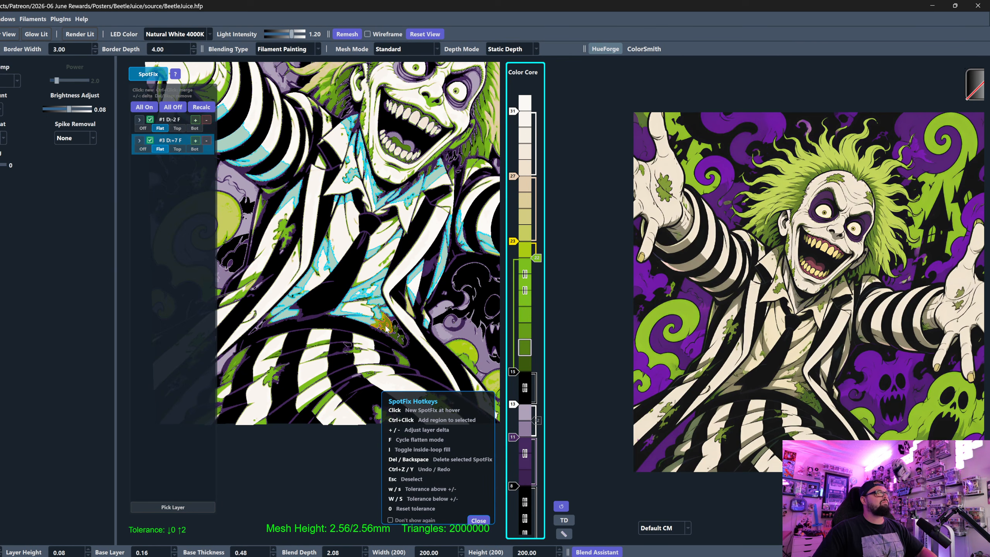
{"action": "middle_click_drag", "start_coordinate": [385, 329], "coordinate": [318, 383]}
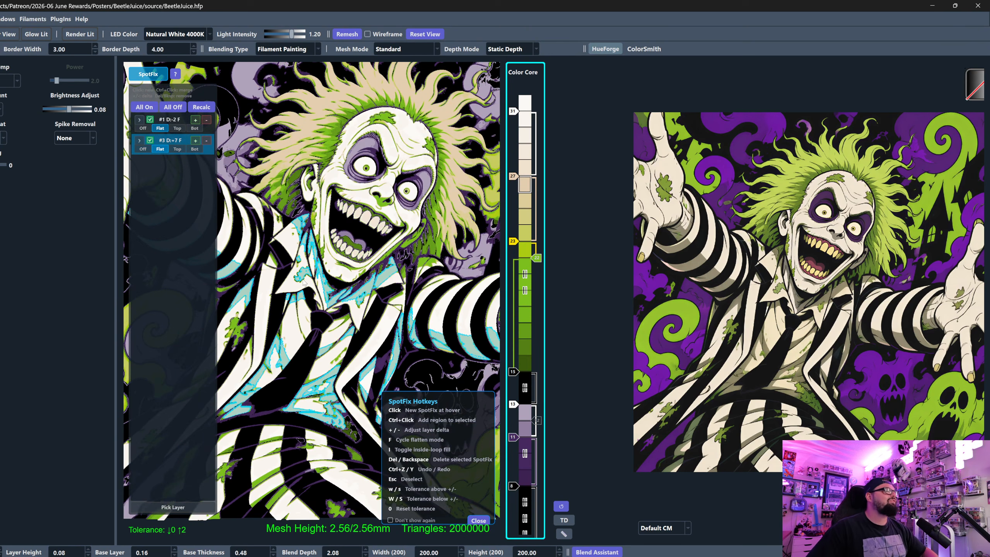
{"action": "scroll", "coordinate": [369, 122], "scroll_direction": "down", "scroll_amount": 4}
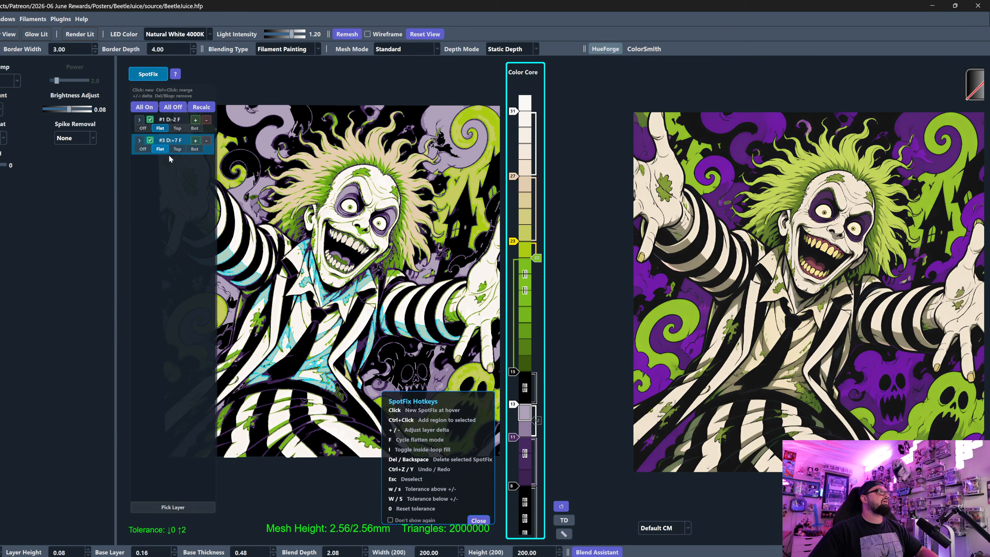
{"action": "left_click", "coordinate": [197, 143]}
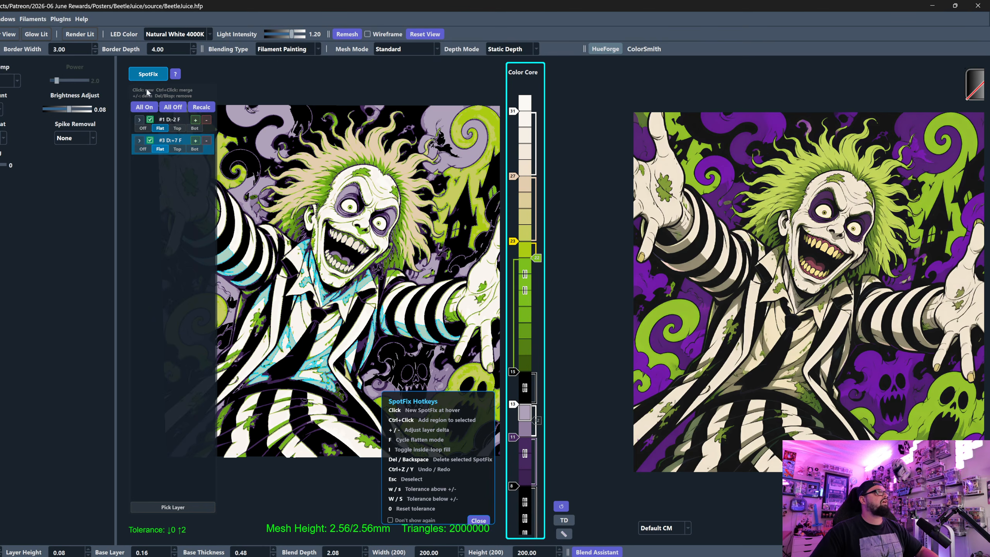
- Close SpotFix and set the Color Core sliders to layer 26 for beige, 25 for yellow and 23 for green
{"action": "left_click", "coordinate": [148, 73]}
{"action": "scroll", "coordinate": [514, 241], "scroll_direction": "up", "scroll_amount": 2}
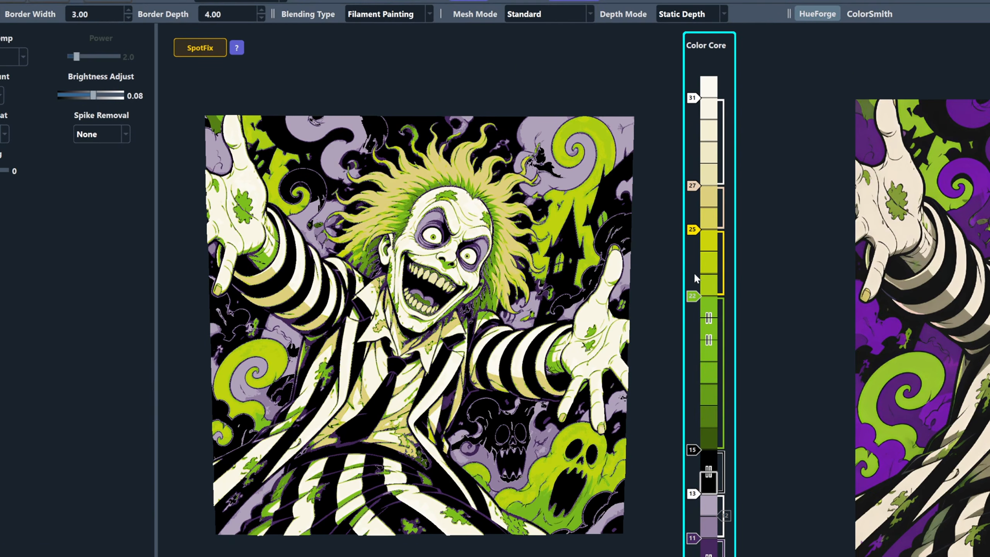
{"action": "scroll", "coordinate": [689, 297], "scroll_direction": "up", "scroll_amount": 1}
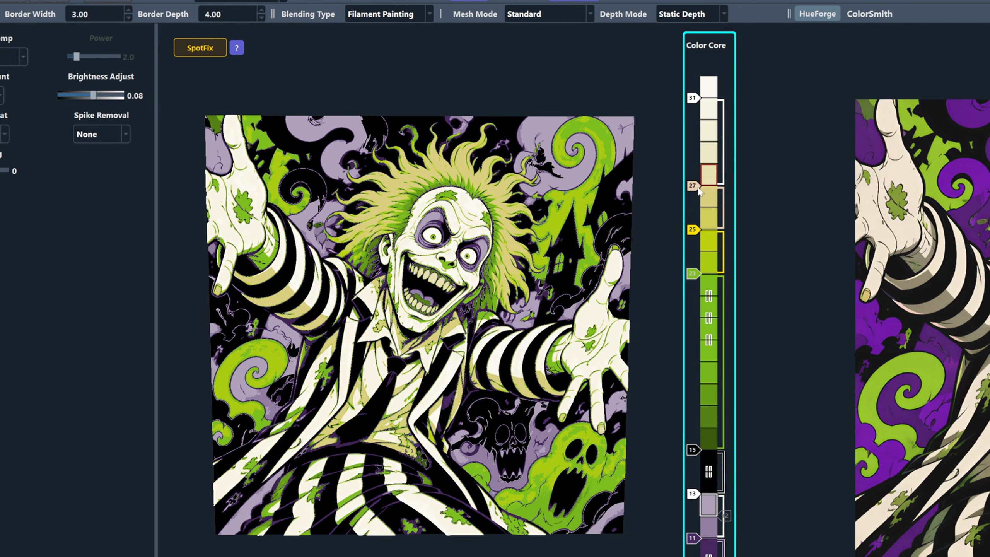
{"action": "scroll", "coordinate": [695, 191], "scroll_direction": "down", "scroll_amount": 1}
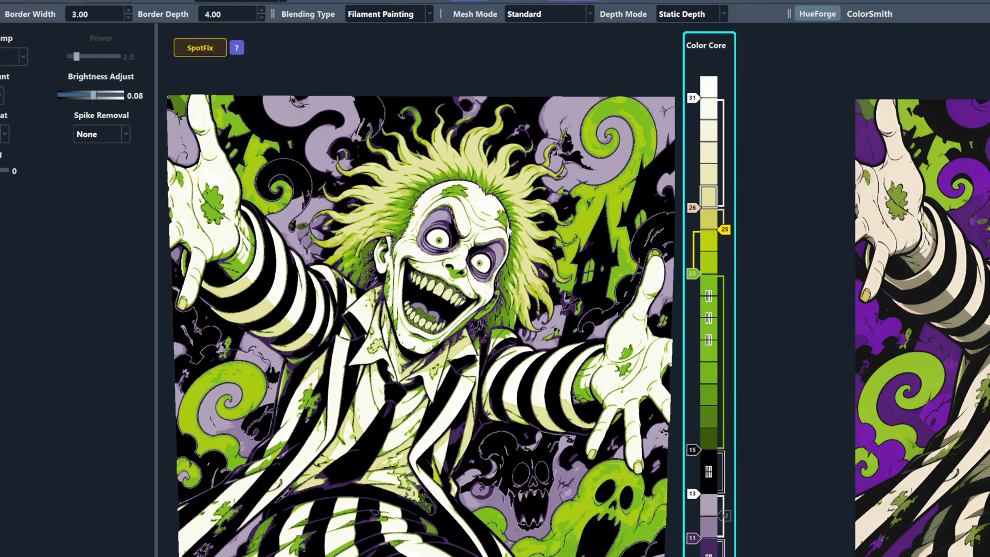
- Reopen SpotFix and try layer deltas from +12 down to -6 on region #3
{"action": "left_click", "coordinate": [210, 46]}
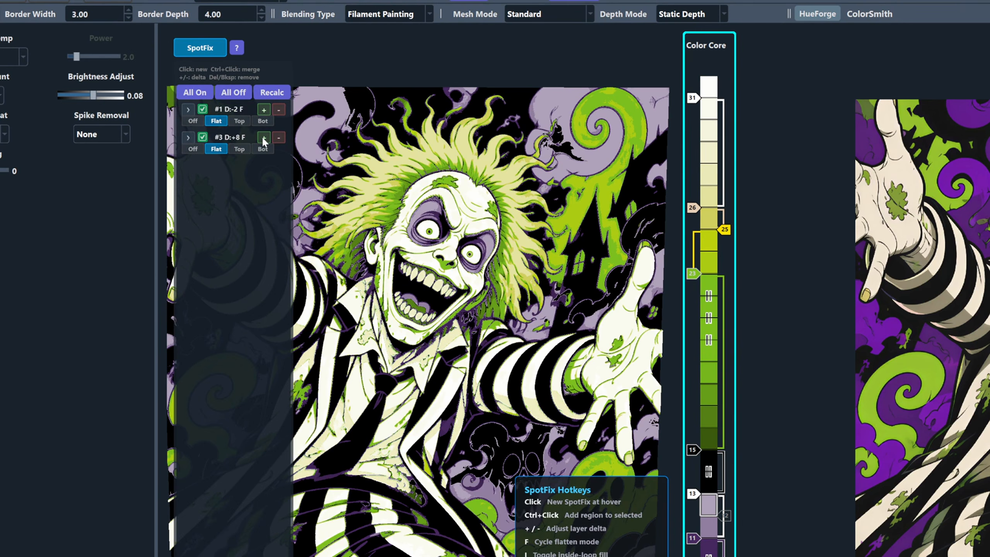
{"action": "left_click", "coordinate": [278, 137]}
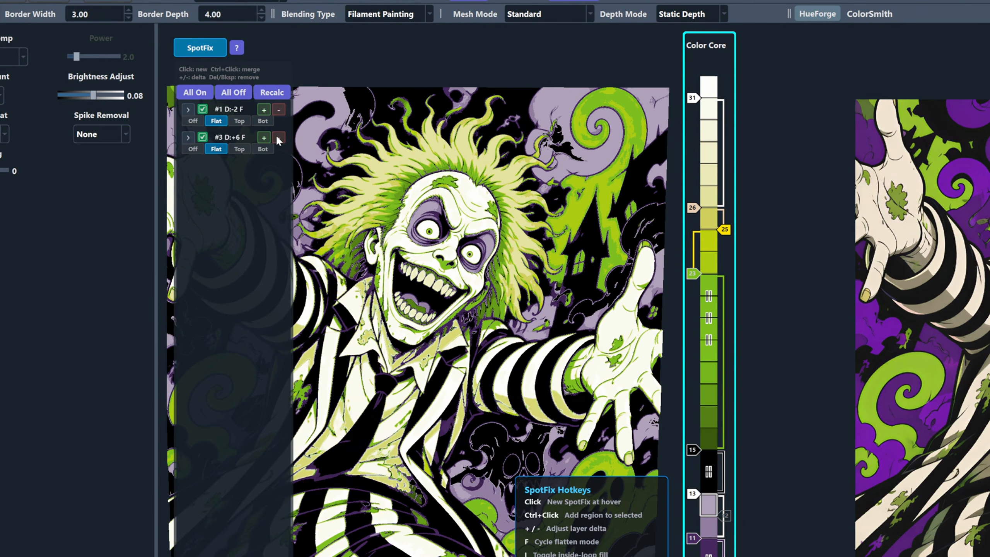
{"action": "left_click", "coordinate": [263, 138]}
{"action": "left_click", "coordinate": [263, 138]}
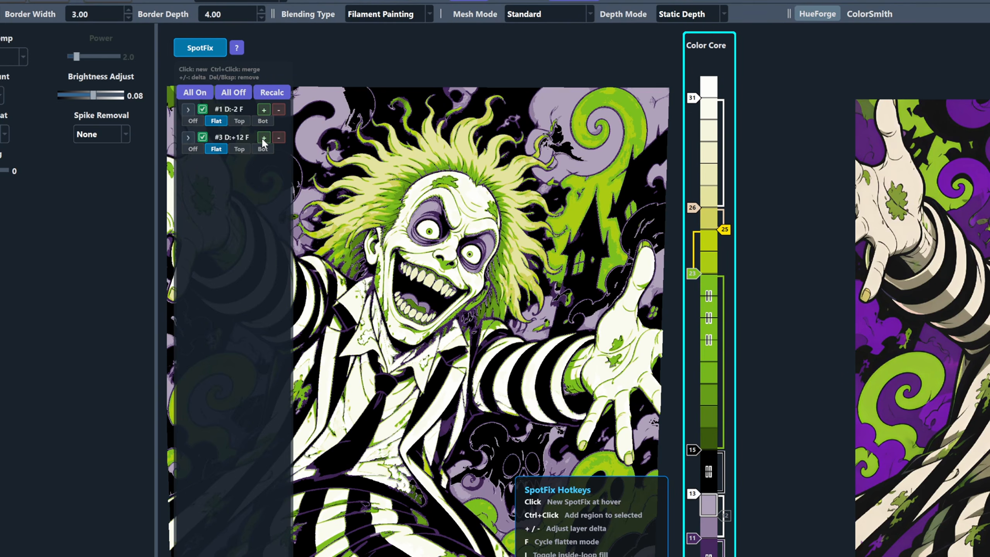
{"action": "left_click", "coordinate": [275, 137]}
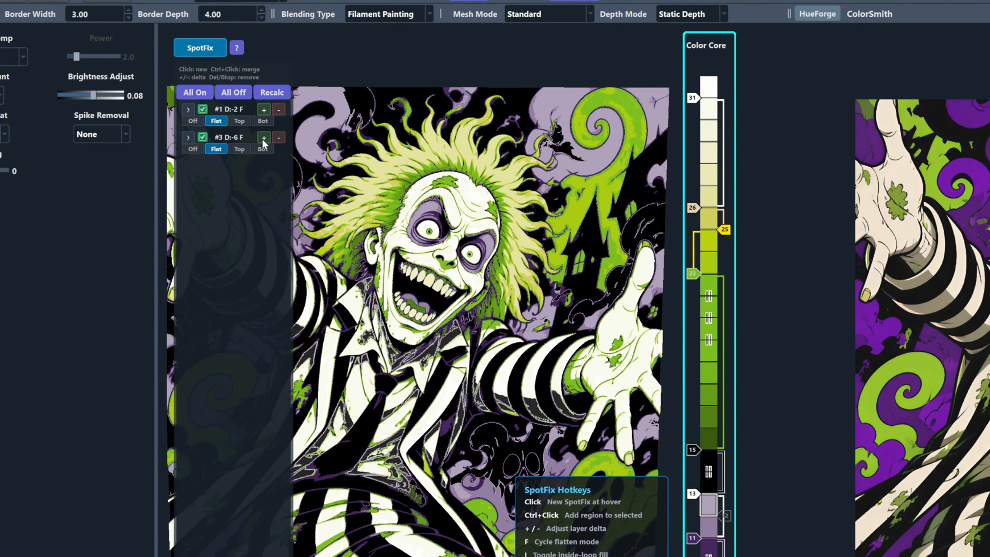
- Try lower layer deltas of -7 and -14 on SpotFix region #3
{"action": "left_click", "coordinate": [217, 50]}
{"action": "left_click", "coordinate": [216, 49]}
{"action": "left_click", "coordinate": [195, 49]}
{"action": "left_click", "coordinate": [195, 50]}
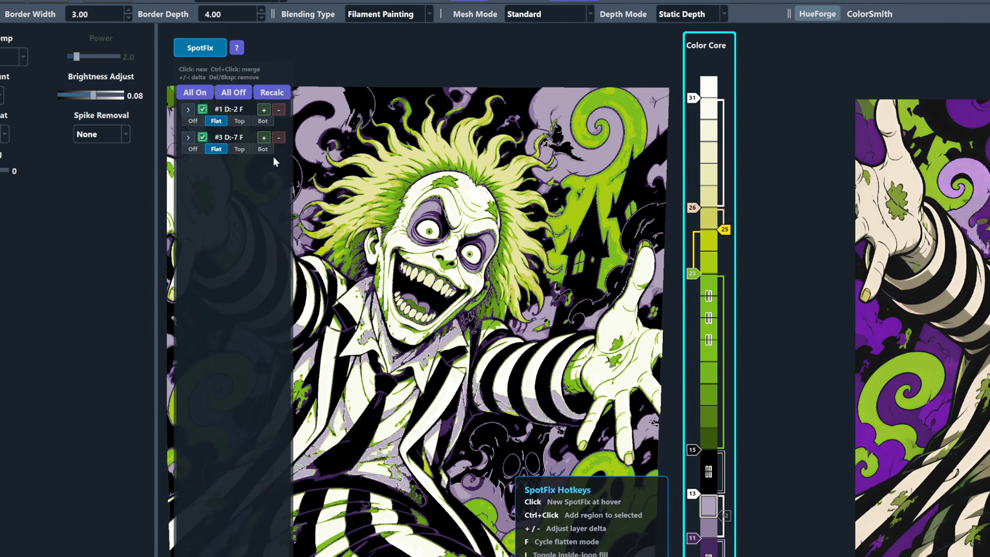
{"action": "left_click", "coordinate": [277, 137]}
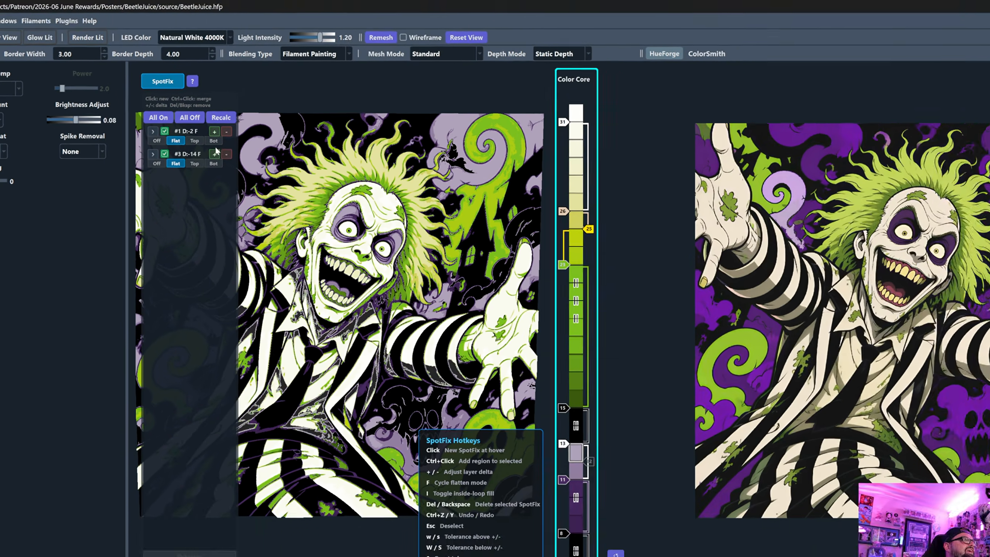
{"action": "left_click", "coordinate": [213, 153]}
{"action": "left_click", "coordinate": [214, 153]}
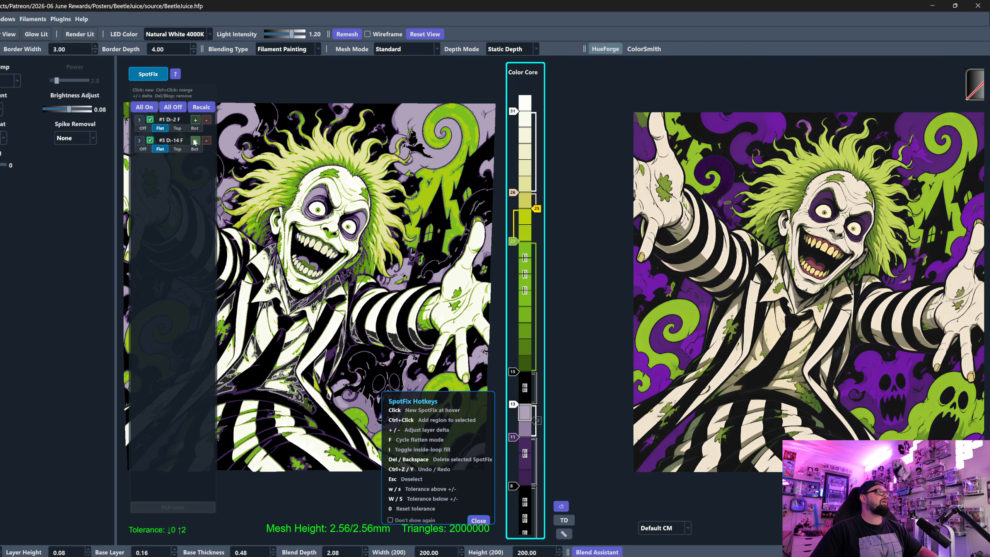
{"action": "left_click", "coordinate": [214, 153]}
{"action": "left_click", "coordinate": [214, 153]}
{"action": "left_click", "coordinate": [214, 153]}
{"action": "left_click", "coordinate": [214, 153]}
{"action": "left_click", "coordinate": [214, 153]}
{"action": "left_click", "coordinate": [214, 153]}
- Raise SpotFix region #3 to a layer delta of +6 and close SpotFix
{"action": "left_click", "coordinate": [195, 140]}
{"action": "left_click", "coordinate": [195, 140]}
{"action": "left_click", "coordinate": [195, 141]}
{"action": "left_click", "coordinate": [195, 141]}
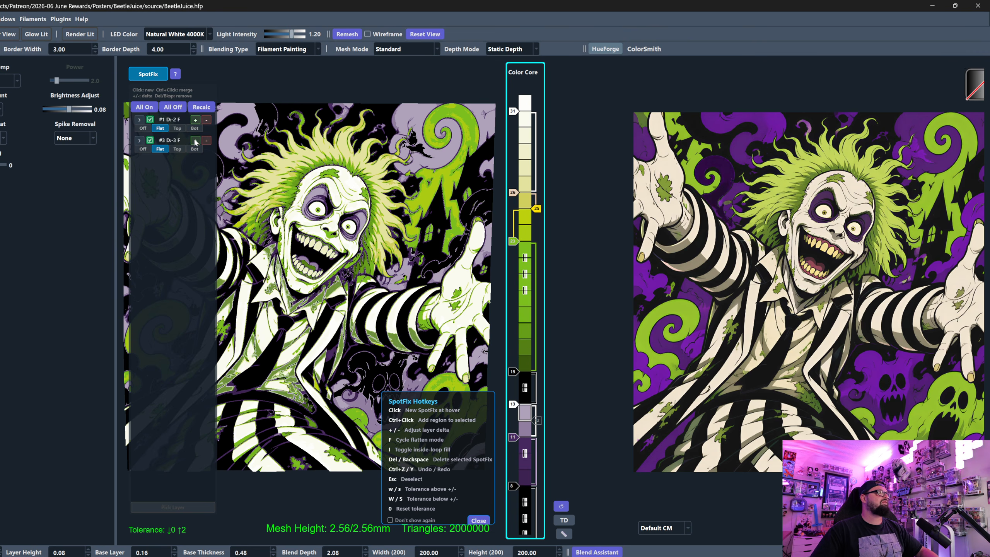
{"action": "left_click", "coordinate": [196, 141]}
{"action": "left_click", "coordinate": [195, 140]}
{"action": "left_click", "coordinate": [195, 140]}
{"action": "left_click", "coordinate": [196, 141]}
{"action": "left_click", "coordinate": [195, 140]}
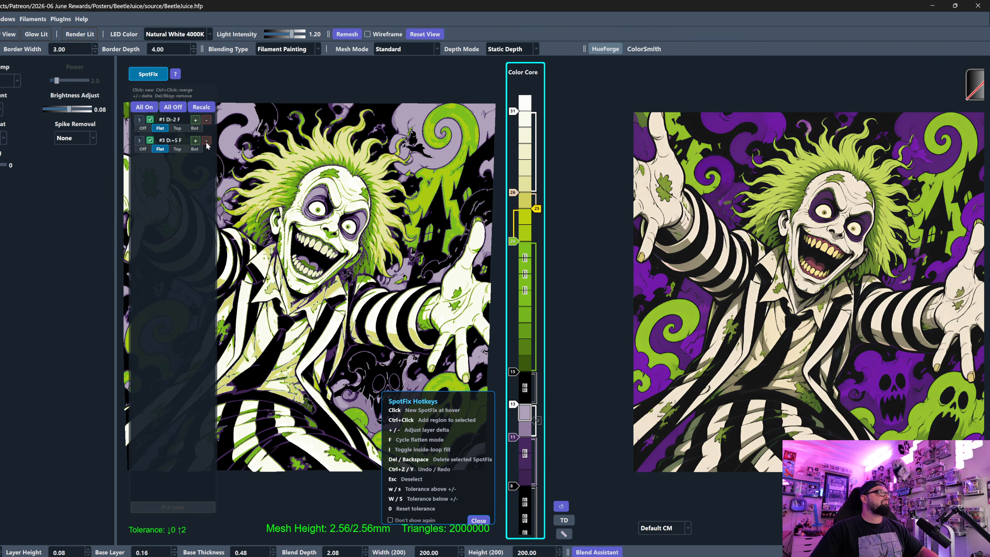
{"action": "left_click", "coordinate": [196, 141]}
{"action": "left_click", "coordinate": [195, 141]}
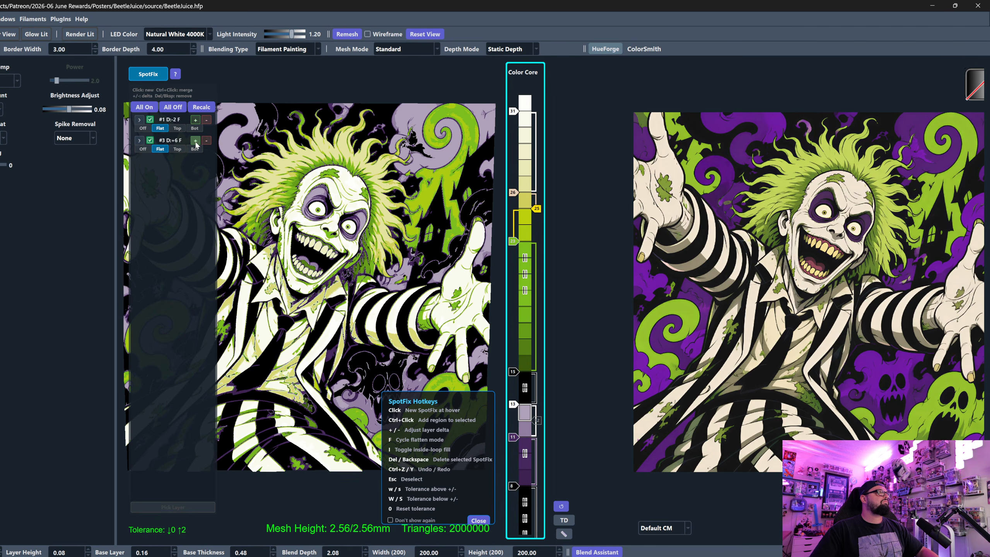
{"action": "left_click", "coordinate": [195, 140]}
{"action": "left_click", "coordinate": [149, 73]}
- Examine the recolored shirt and sleeves and the skull and ghost area of the print up close
{"action": "scroll", "coordinate": [326, 338], "scroll_direction": "down", "scroll_amount": 1}
{"action": "left_click_drag", "start_coordinate": [327, 325], "coordinate": [300, 311]}
{"action": "scroll", "coordinate": [512, 193], "scroll_direction": "up", "scroll_amount": 1}
{"action": "scroll", "coordinate": [513, 195], "scroll_direction": "down", "scroll_amount": 1}
{"action": "scroll", "coordinate": [372, 339], "scroll_direction": "up", "scroll_amount": 1}
{"action": "scroll", "coordinate": [374, 341], "scroll_direction": "down", "scroll_amount": 1}
{"action": "scroll", "coordinate": [371, 353], "scroll_direction": "up", "scroll_amount": 1}
{"action": "scroll", "coordinate": [286, 263], "scroll_direction": "up", "scroll_amount": 3}
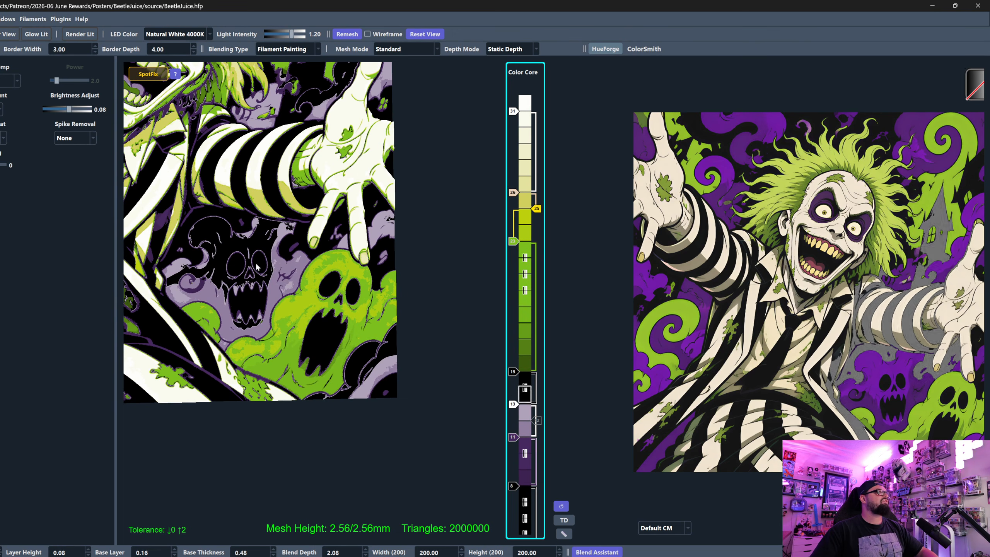
- Set Brightness Adjust to 0 and check the print with SpotFix closed
{"action": "left_click", "coordinate": [148, 74]}
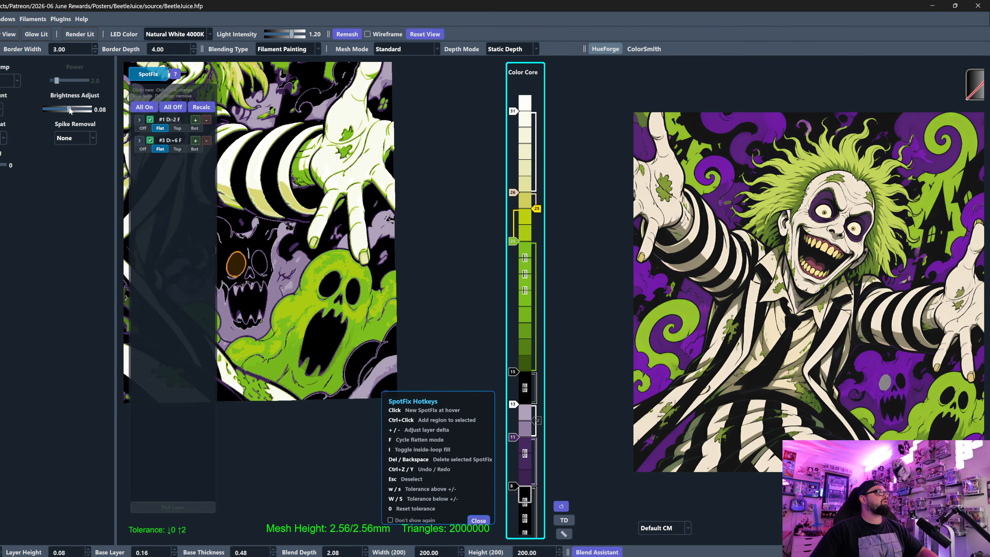
{"action": "left_click_drag", "start_coordinate": [70, 110], "coordinate": [67, 109]}
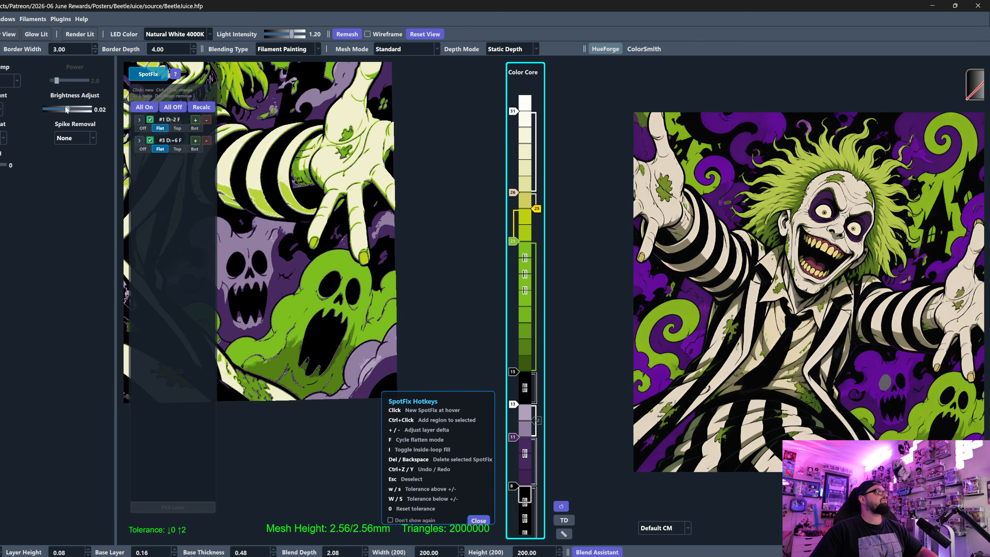
{"action": "left_click", "coordinate": [148, 74]}
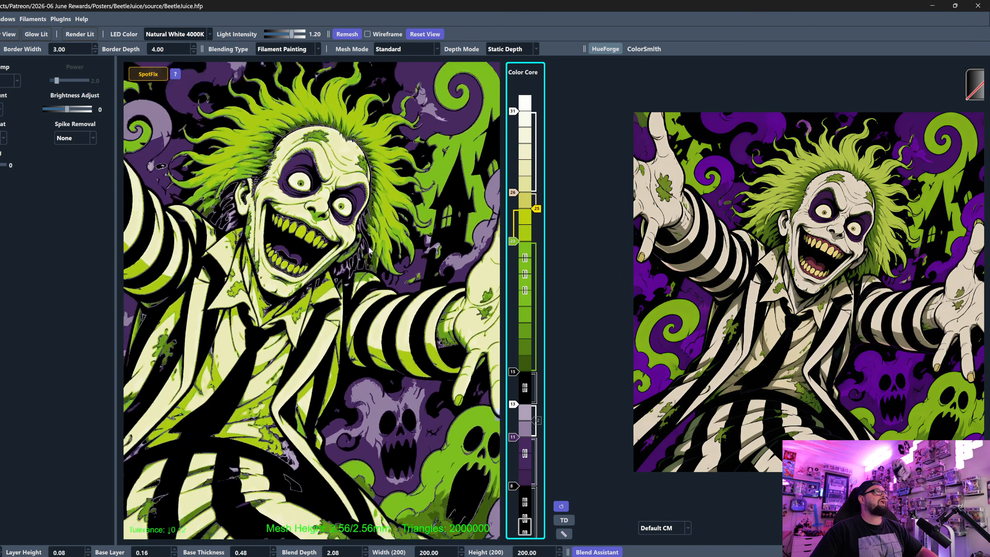
- Set SpotFix region #3's layer delta to +7 and move the Color Core sliders to layer 25 for beige and 24 for yellow
{"action": "left_click", "coordinate": [148, 74]}
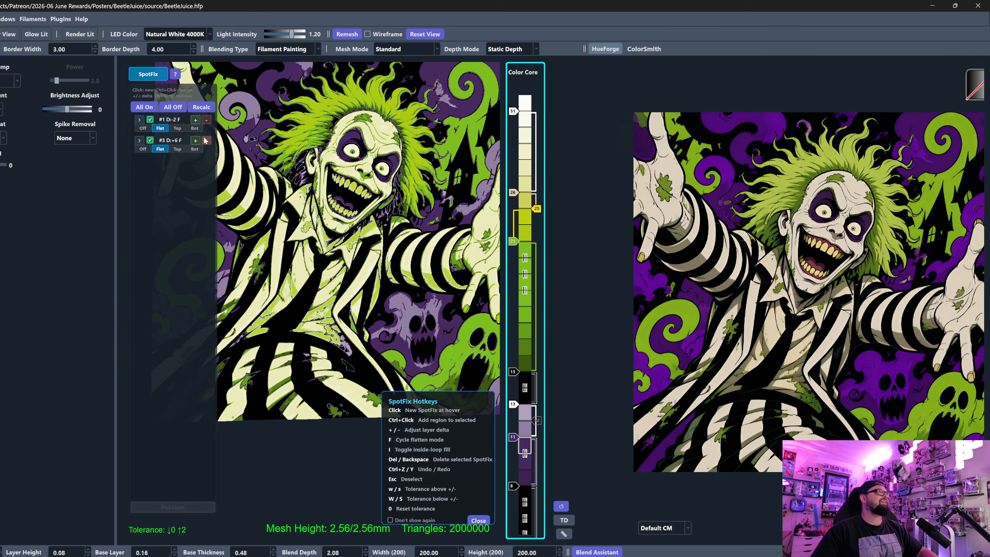
{"action": "left_click", "coordinate": [196, 141]}
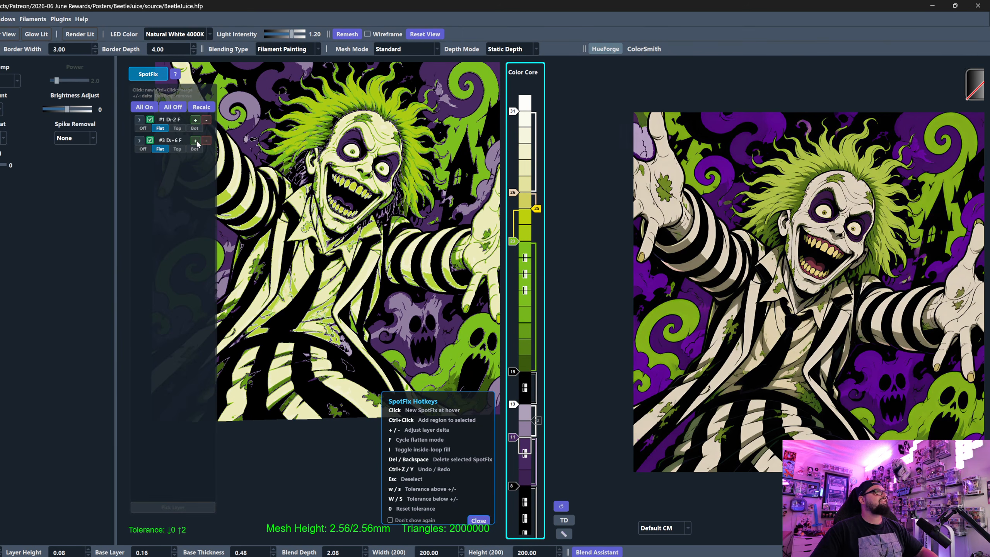
{"action": "left_click_drag", "start_coordinate": [537, 208], "coordinate": [516, 195]}
{"action": "scroll", "coordinate": [396, 245], "scroll_direction": "down", "scroll_amount": 2}
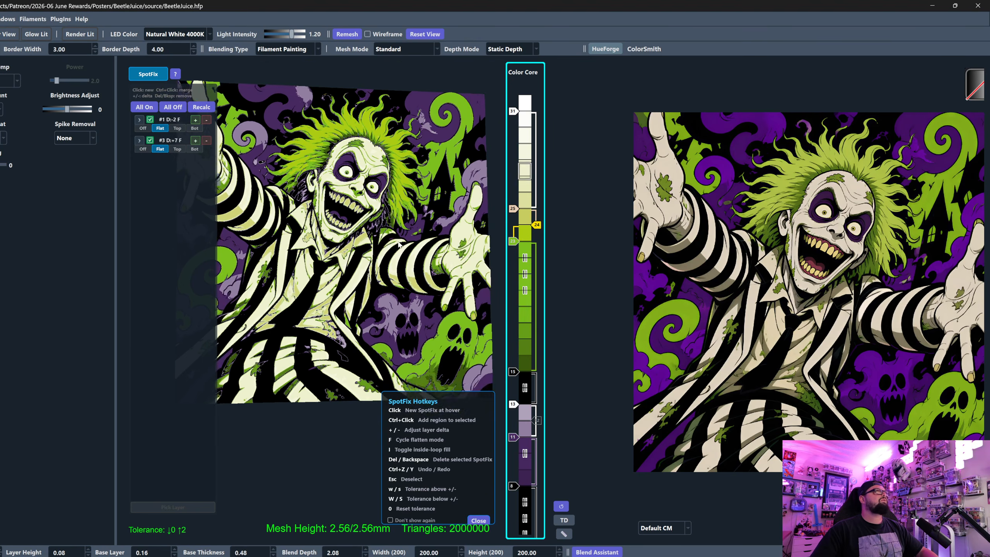
{"action": "middle_click_drag", "start_coordinate": [397, 245], "coordinate": [415, 230]}
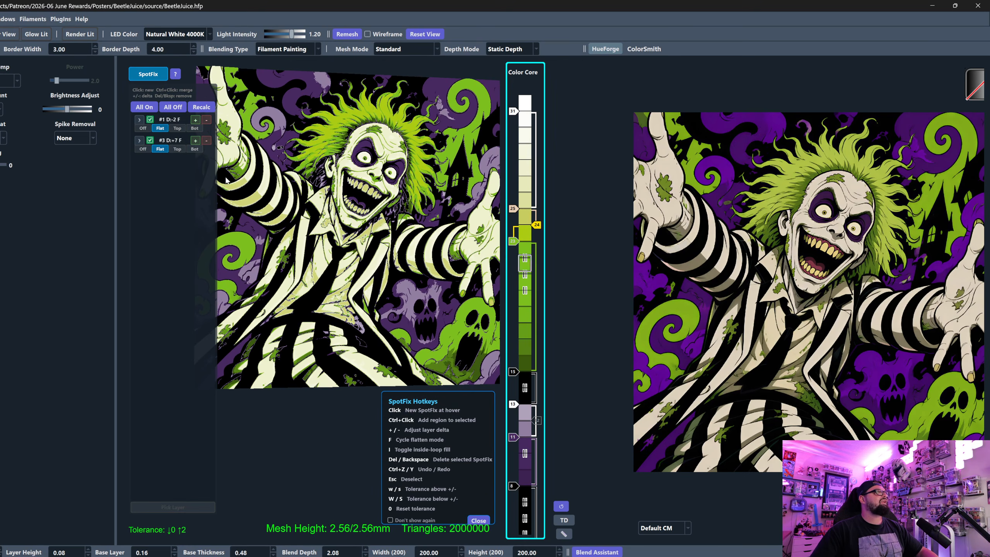
- Set SpotFix region #3's layer delta to +8 and close SpotFix to view the whole print
{"action": "left_click", "coordinate": [204, 141]}
{"action": "left_click", "coordinate": [196, 143]}
{"action": "left_click", "coordinate": [205, 141]}
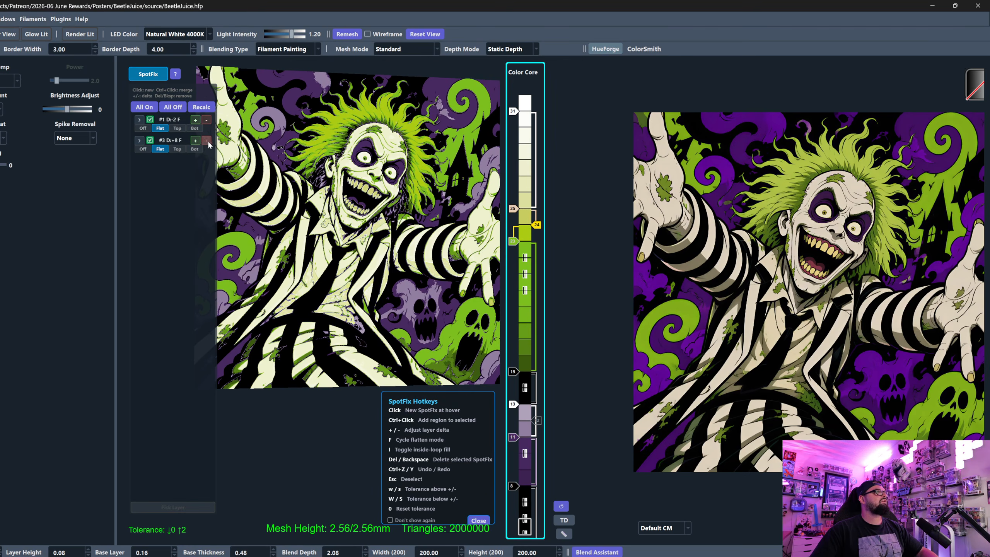
{"action": "left_click", "coordinate": [197, 142]}
{"action": "left_click", "coordinate": [159, 77]}
{"action": "scroll", "coordinate": [314, 304], "scroll_direction": "down", "scroll_amount": 2}
{"action": "middle_click_drag", "start_coordinate": [343, 270], "coordinate": [313, 297]}
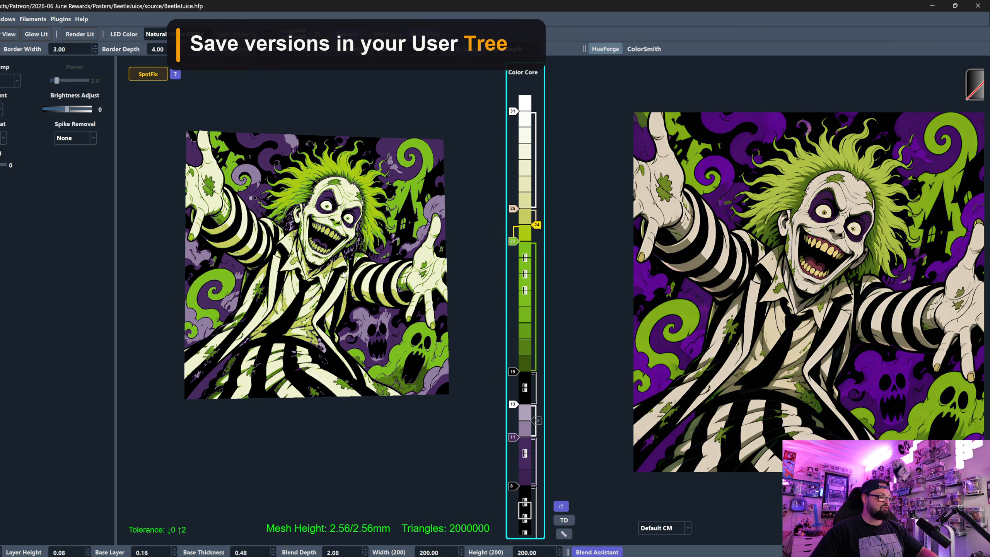
- Review the autosave snapshots and the user snapshots in the Project Tree and close it
{"action": "key", "text": "ctrl+t"}
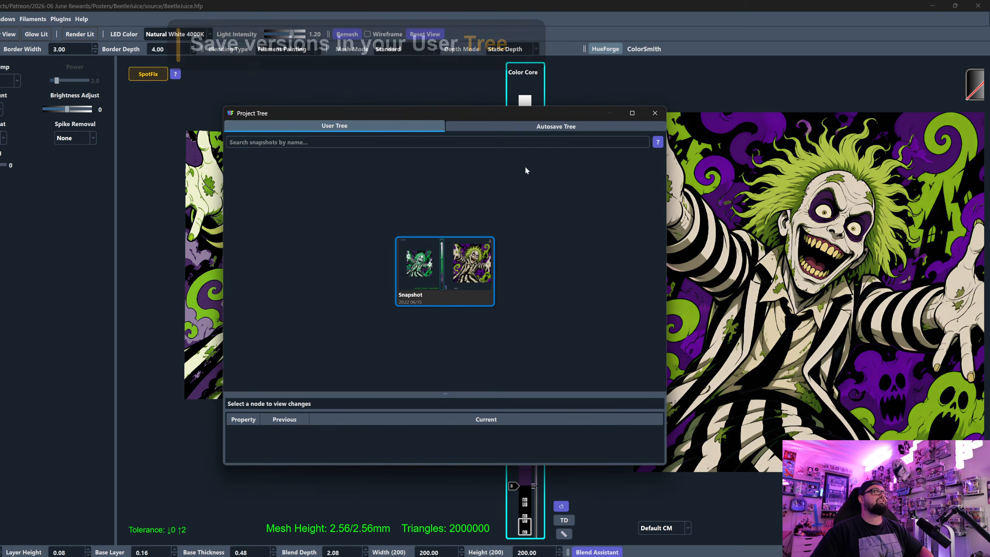
{"action": "left_click", "coordinate": [565, 127]}
{"action": "scroll", "coordinate": [499, 301], "scroll_direction": "up", "scroll_amount": 3}
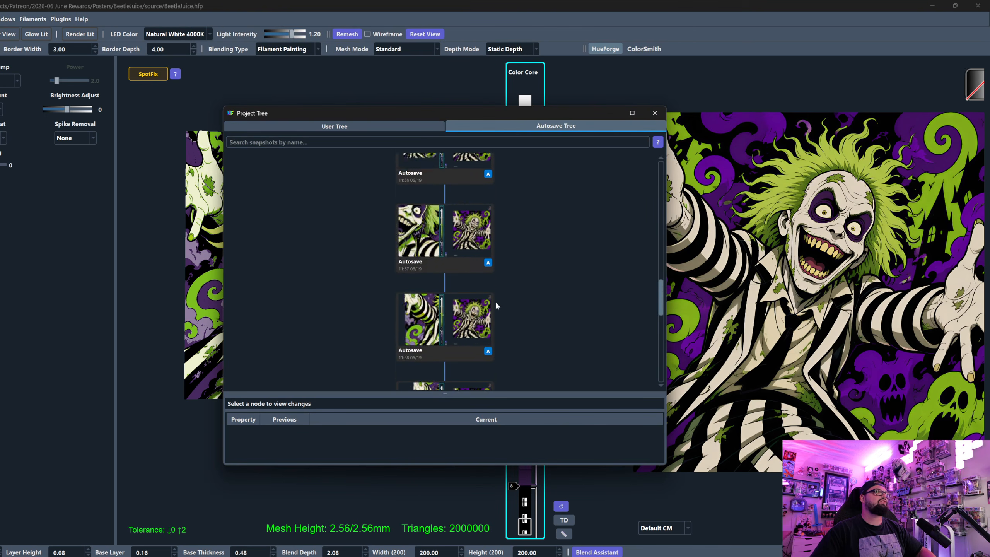
{"action": "scroll", "coordinate": [497, 305], "scroll_direction": "down", "scroll_amount": 1}
{"action": "left_click", "coordinate": [346, 127]}
{"action": "left_click", "coordinate": [655, 113]}
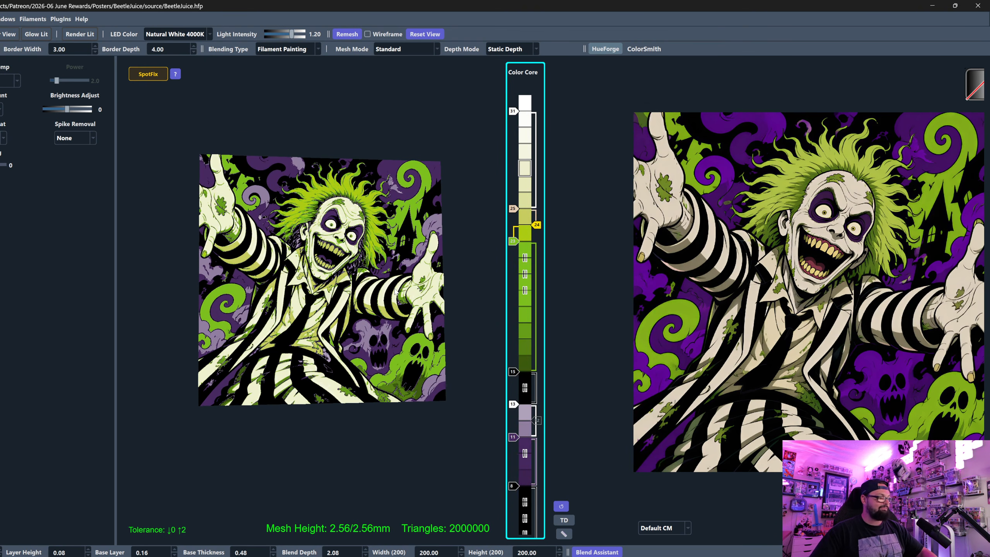
- Save a named snapshot of the project as "Standard Mode Option 1"
{"action": "key", "text": "ctrl+shift+s"}
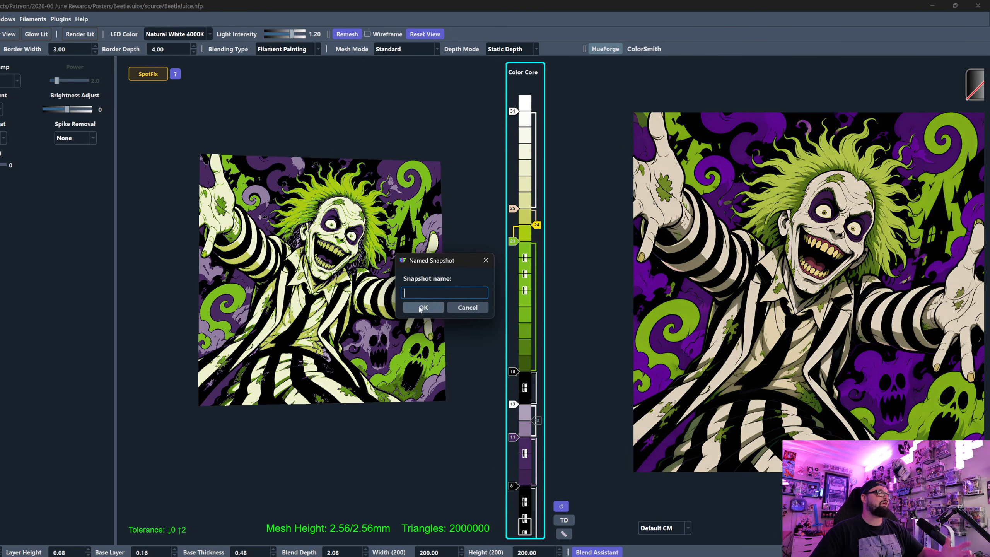
{"action": "type", "text": "Stan"}
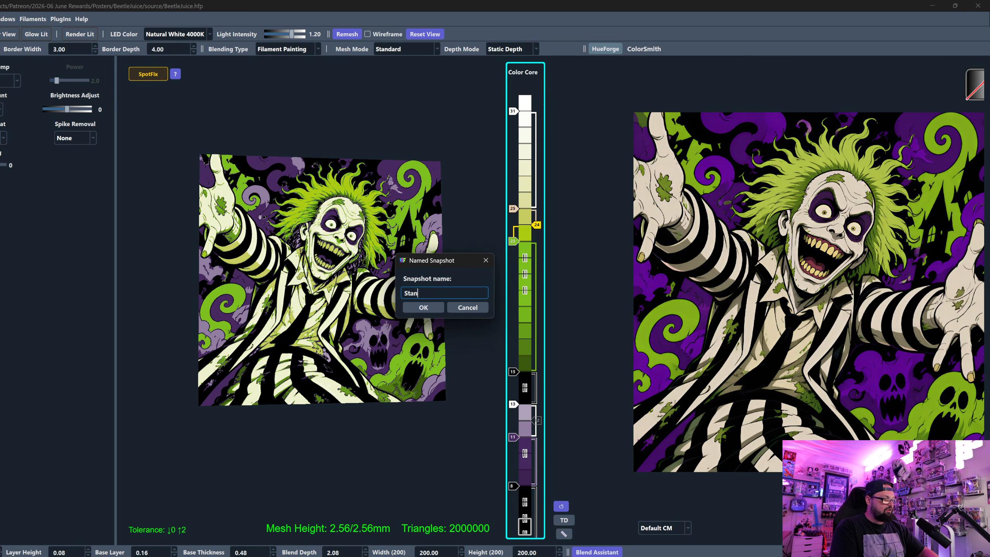
{"action": "type", "text": "dard Mode Option 1"}
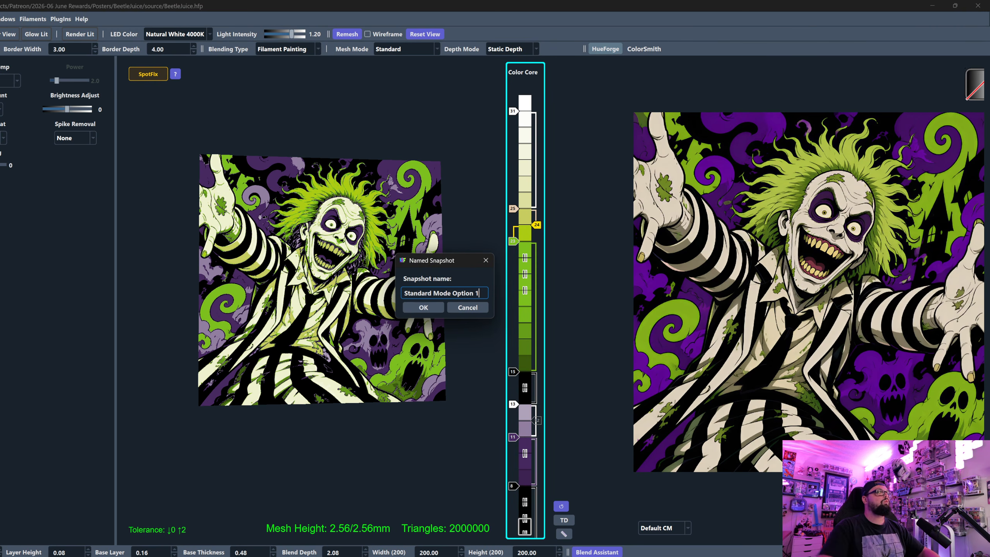
{"action": "left_click", "coordinate": [425, 307]}
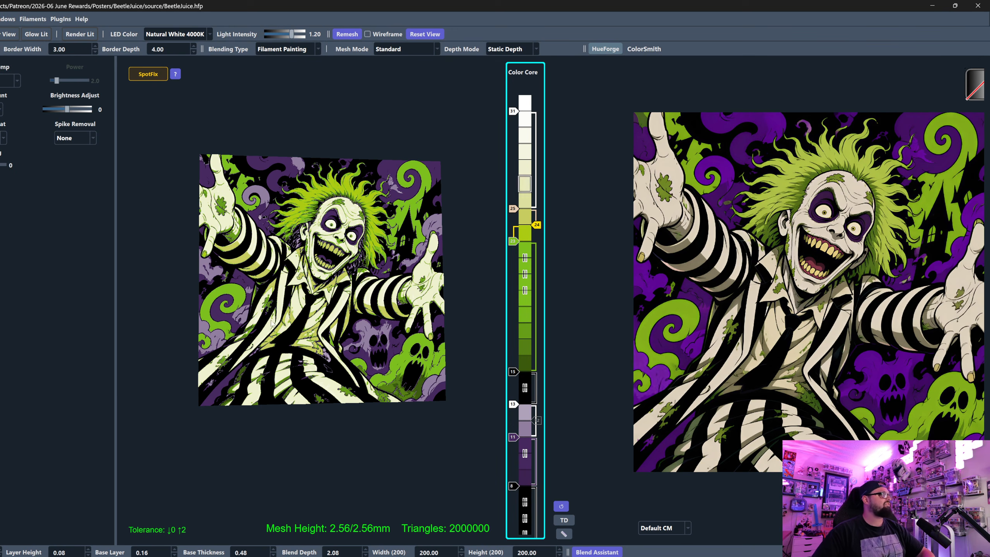
- Review the project's print settings, filament list and layer swap instructions, and close the window
{"action": "left_click_drag", "start_coordinate": [343, 289], "coordinate": [317, 406]}
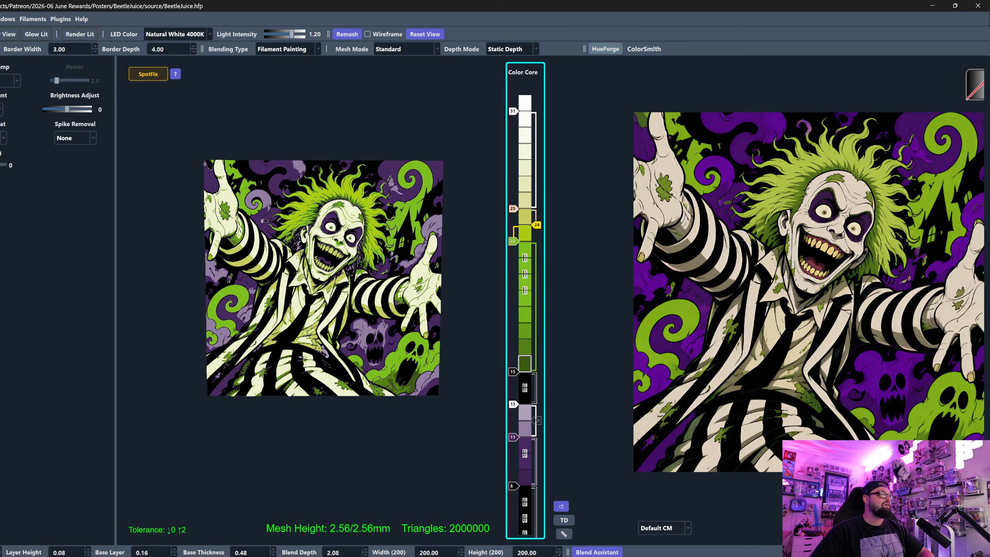
{"action": "left_click", "coordinate": [366, 556]}
{"action": "left_click_drag", "start_coordinate": [289, 154], "coordinate": [352, 167]}
{"action": "left_click", "coordinate": [352, 167]}
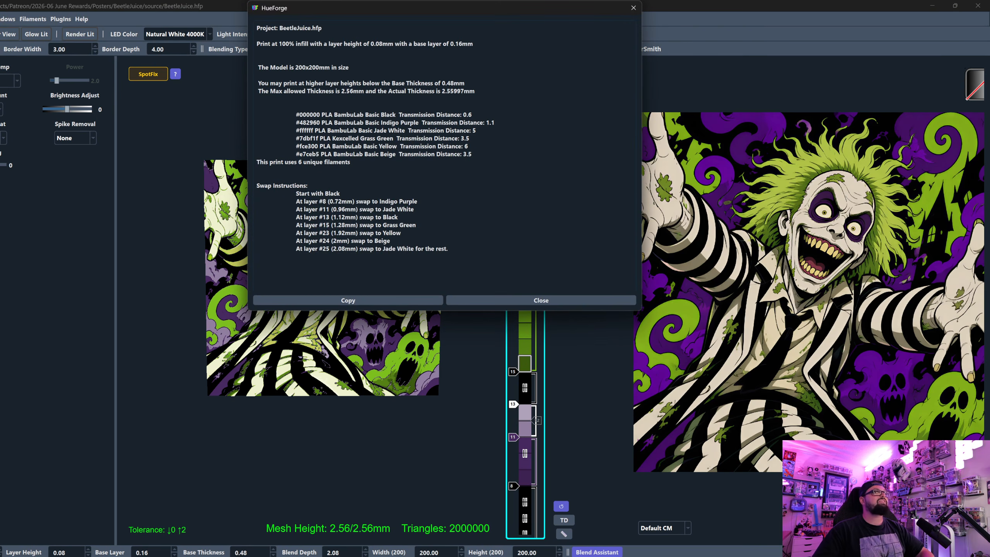
{"action": "left_click", "coordinate": [632, 8]}
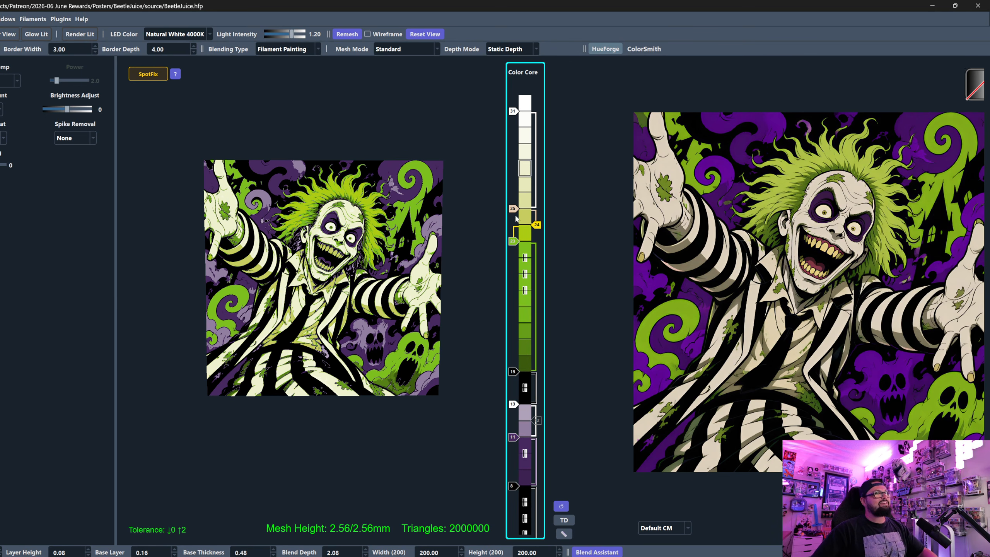
- Disable and re-enable the yellow and beige Color Core sliders twice to compare the print with and without those filaments
{"action": "left_click", "coordinate": [535, 226]}
{"action": "left_click", "coordinate": [513, 210]}
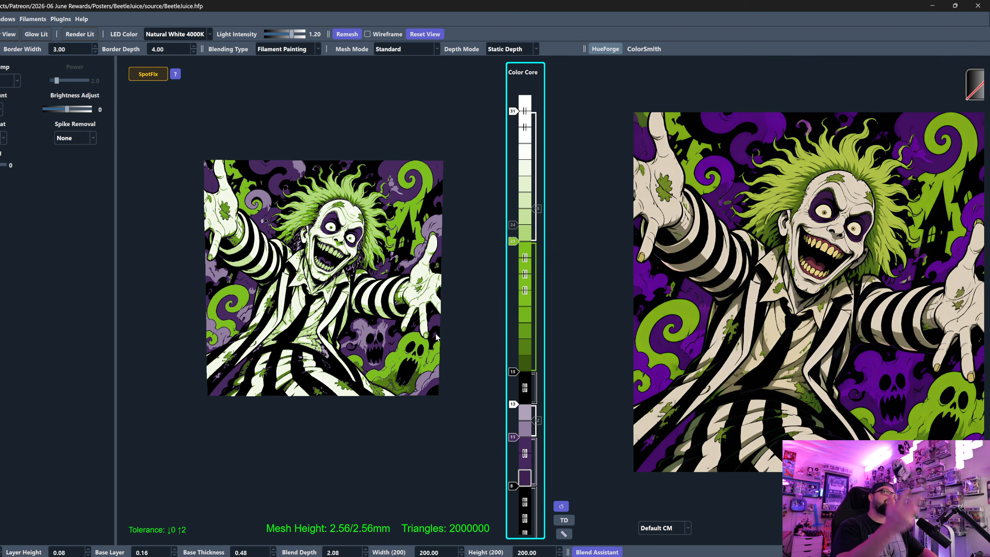
{"action": "left_click", "coordinate": [515, 226]}
{"action": "left_click", "coordinate": [540, 210]}
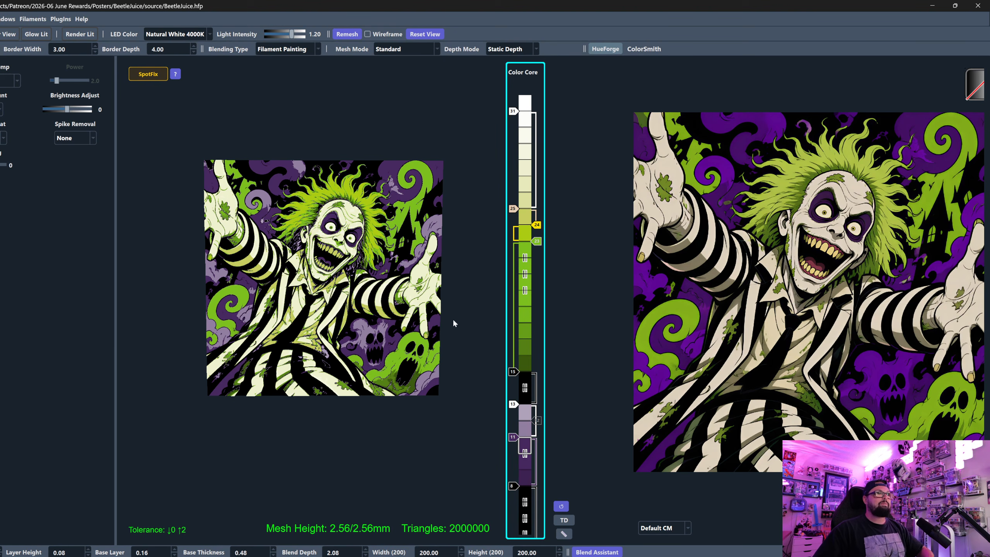
{"action": "left_click_drag", "start_coordinate": [453, 320], "coordinate": [454, 365]}
{"action": "left_click", "coordinate": [538, 225]}
{"action": "left_click", "coordinate": [512, 209]}
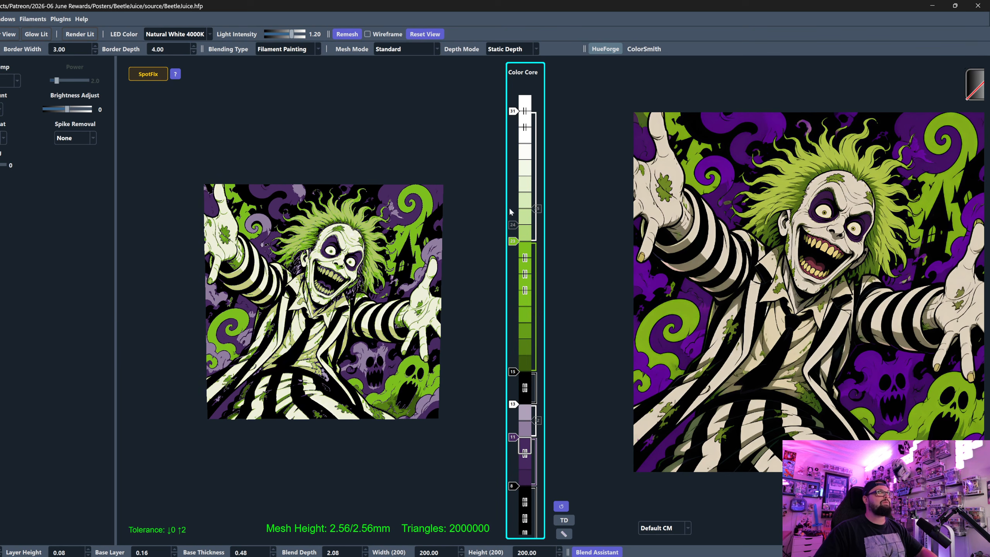
{"action": "left_click", "coordinate": [525, 217]}
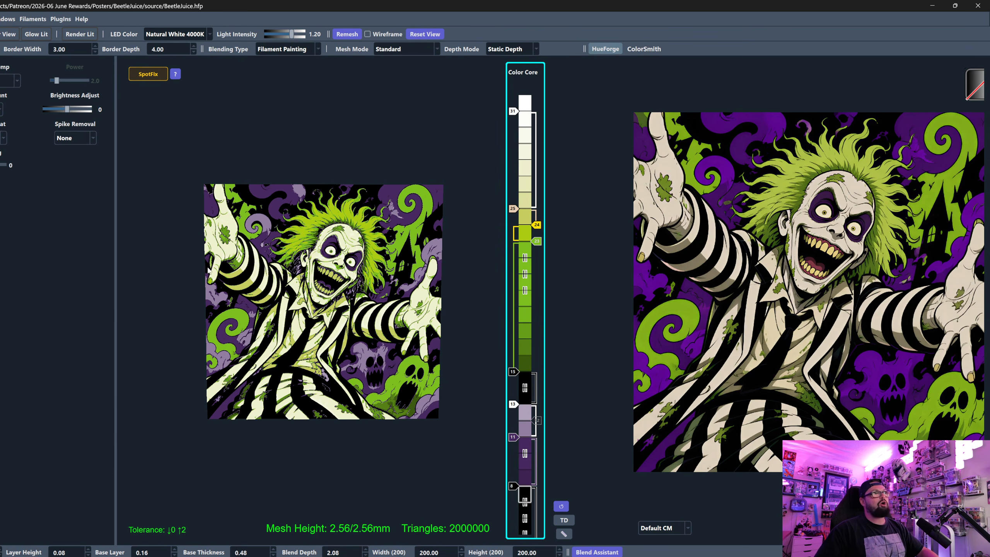
{"action": "left_click_drag", "start_coordinate": [274, 386], "coordinate": [268, 388]}
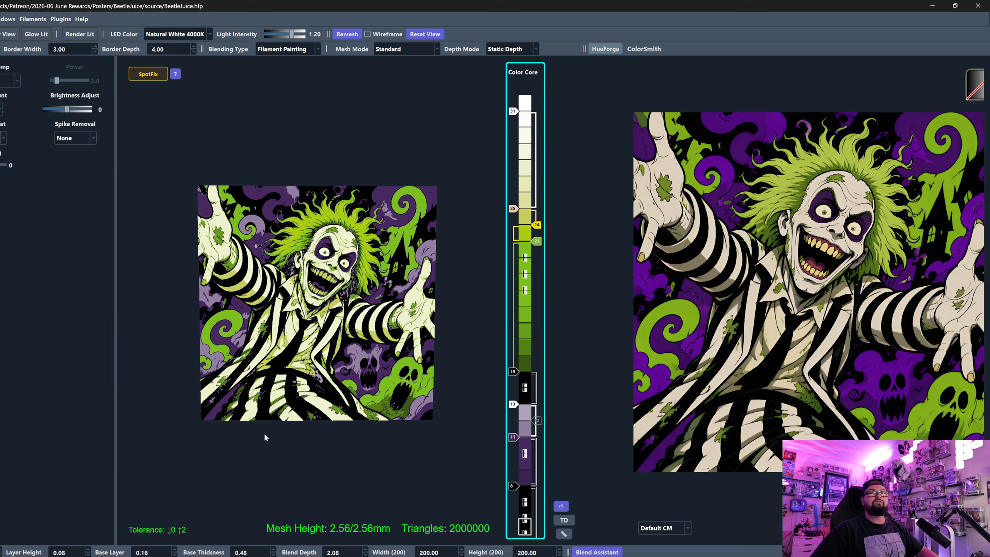